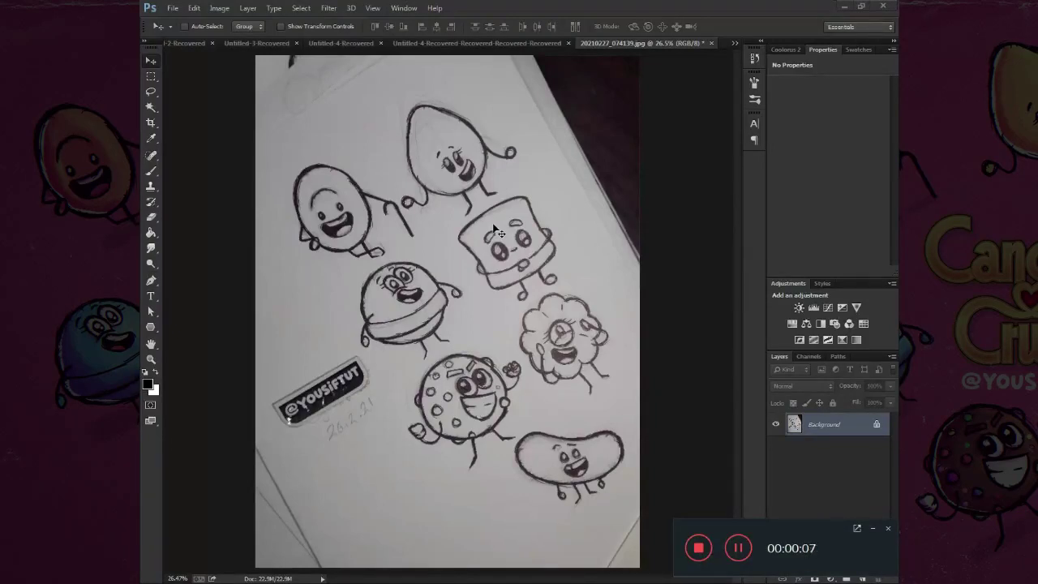
Step: Add a Gradient Map and a Levels adjustment to turn the sketch black-and-white
left_click(872, 529)
left_click(829, 578)
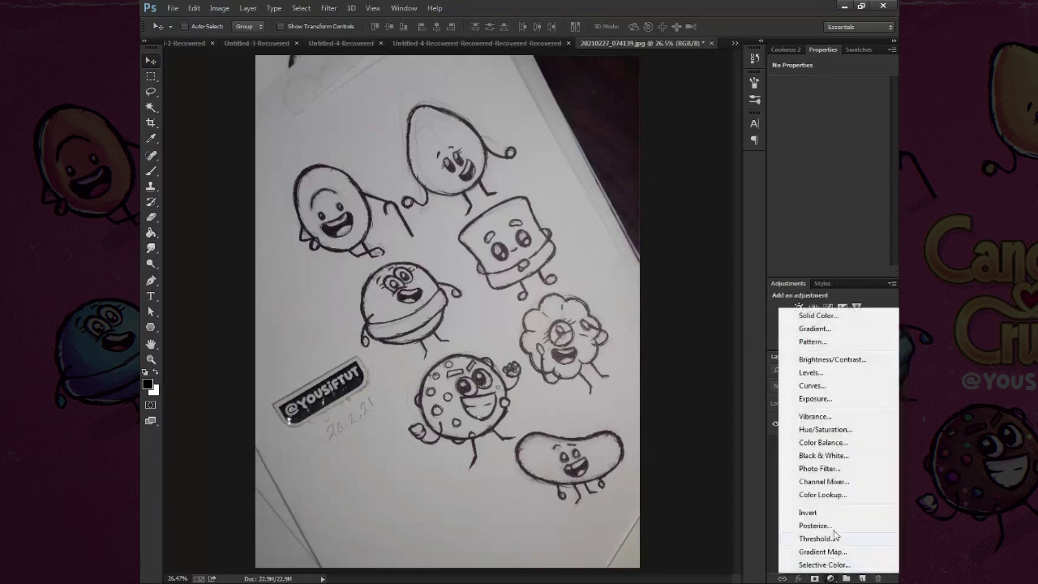
left_click(845, 551)
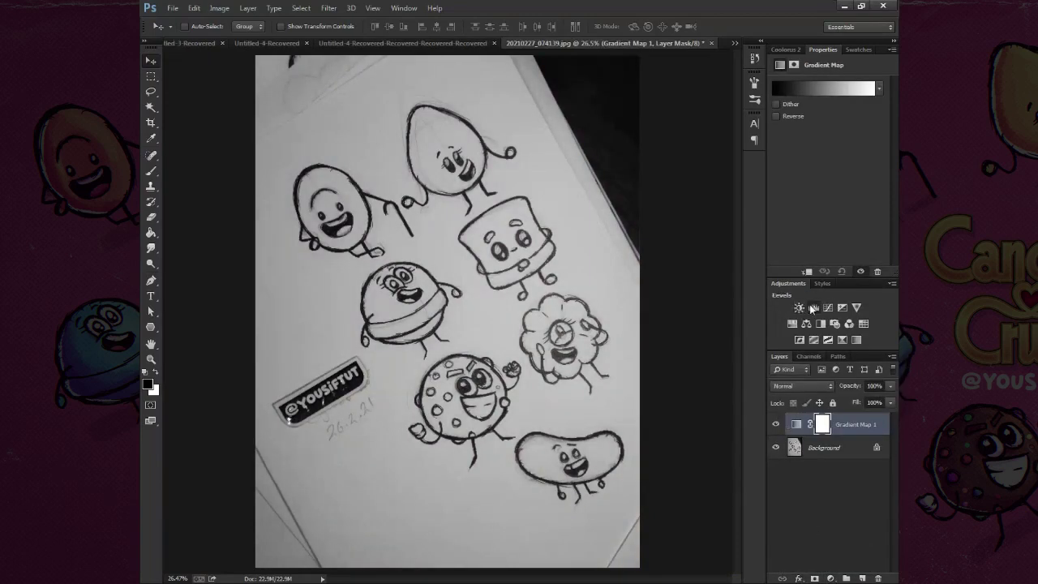
left_click(813, 307)
left_click_drag(793, 172, 814, 172)
left_click_drag(882, 171, 846, 171)
Step: Fine-tune Levels to 74 / 1.00 / 144 while zooming in to check each character
key("z")
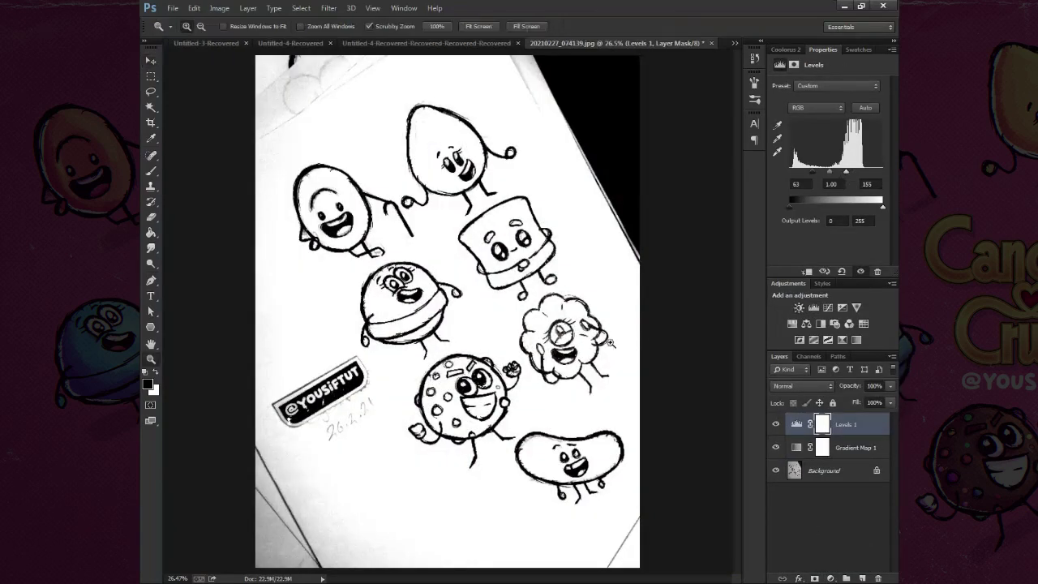
left_click_drag(611, 344, 727, 314)
left_click_drag(811, 170, 817, 170)
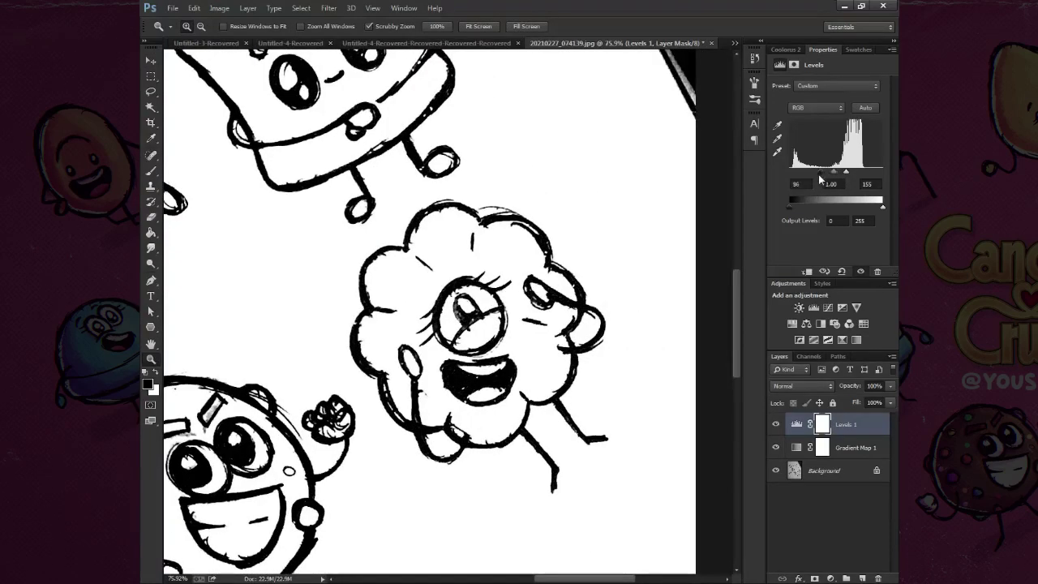
mouse_move(243, 122)
left_mouse_down()
mouse_move(515, 315)
mouse_move(173, 420)
left_mouse_up()
left_click_drag(846, 172, 842, 172)
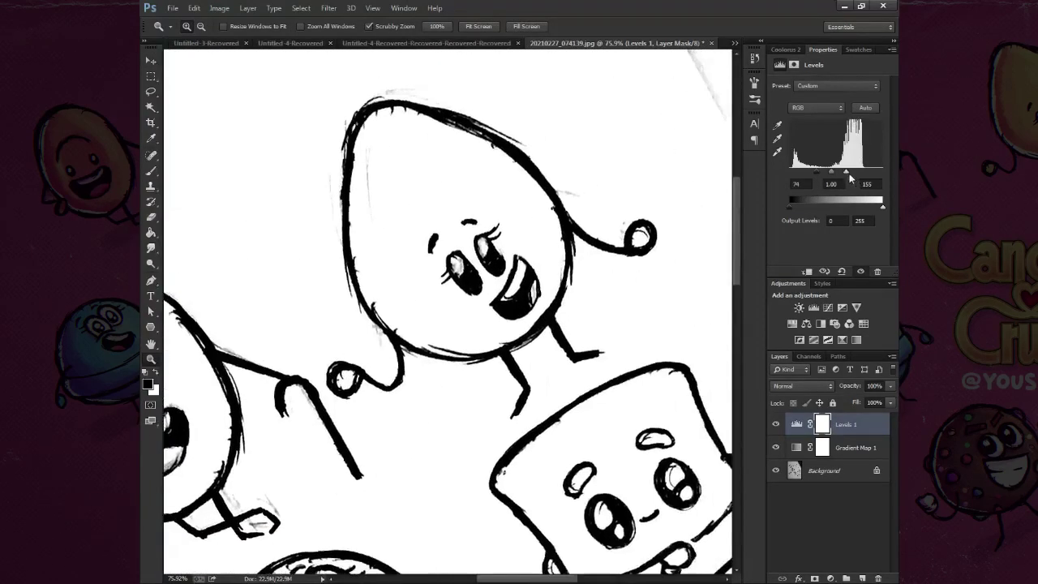
mouse_move(423, 513)
left_mouse_down()
mouse_move(531, 343)
mouse_move(244, 146)
left_mouse_up()
left_click_drag(325, 446, 499, 330)
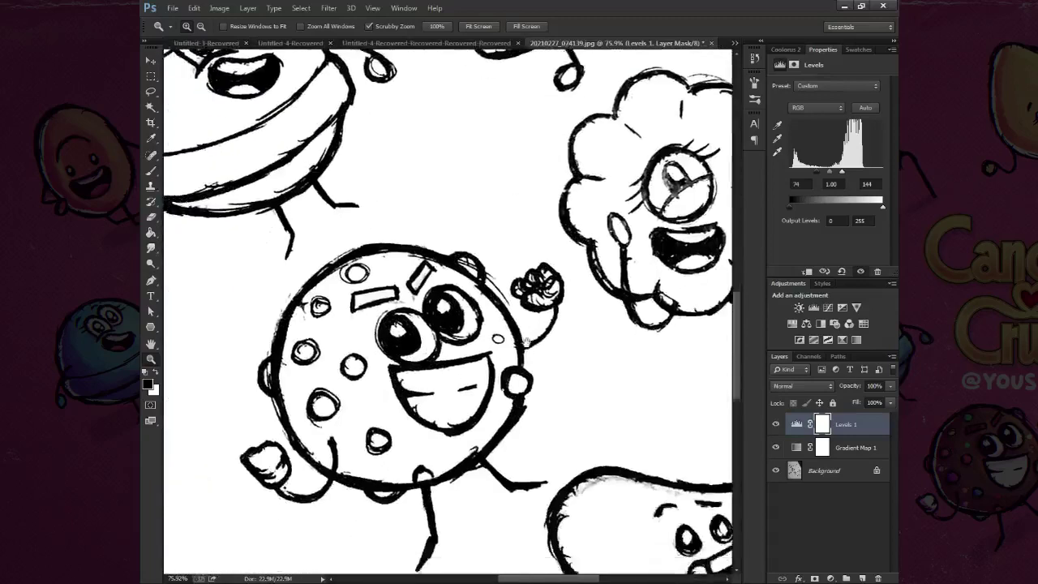
left_click_drag(595, 444, 444, 260)
Step: Fit the page on screen and stamp all visible layers into new Layer 1
key("v")
key("ctrl+0")
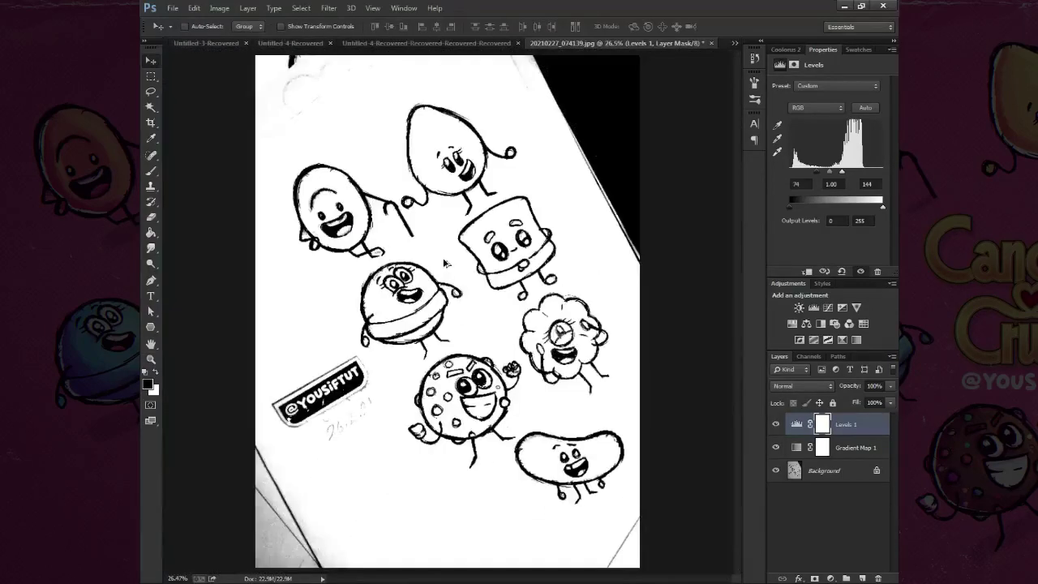
key("ctrl+alt+shift+e")
Step: Lasso around the candy characters and copy them onto Layer 2
scroll(358, 257, "up", 3)
key("l")
left_click_drag(373, 297, 286, 274)
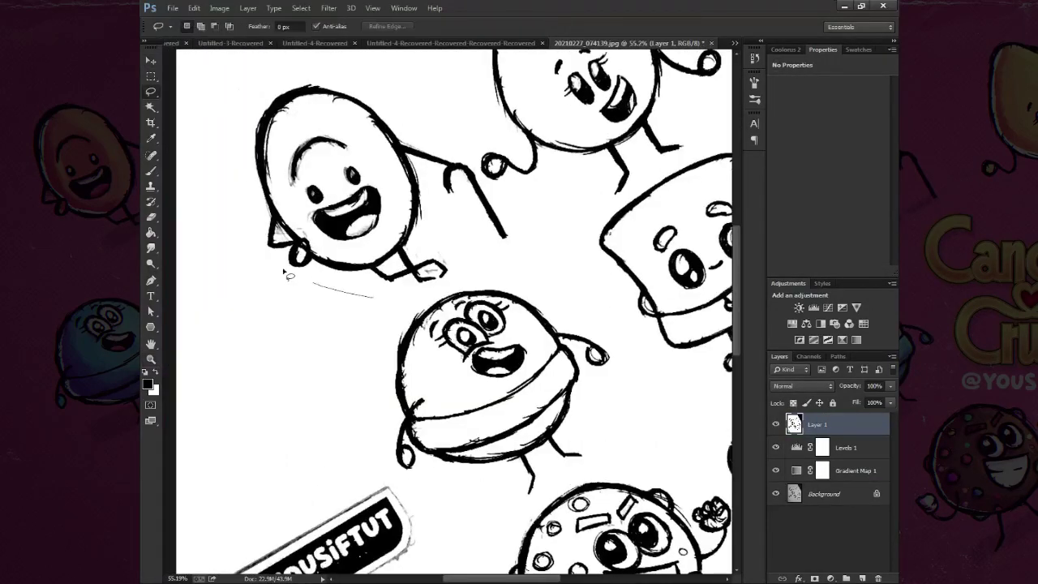
key("ctrl+0")
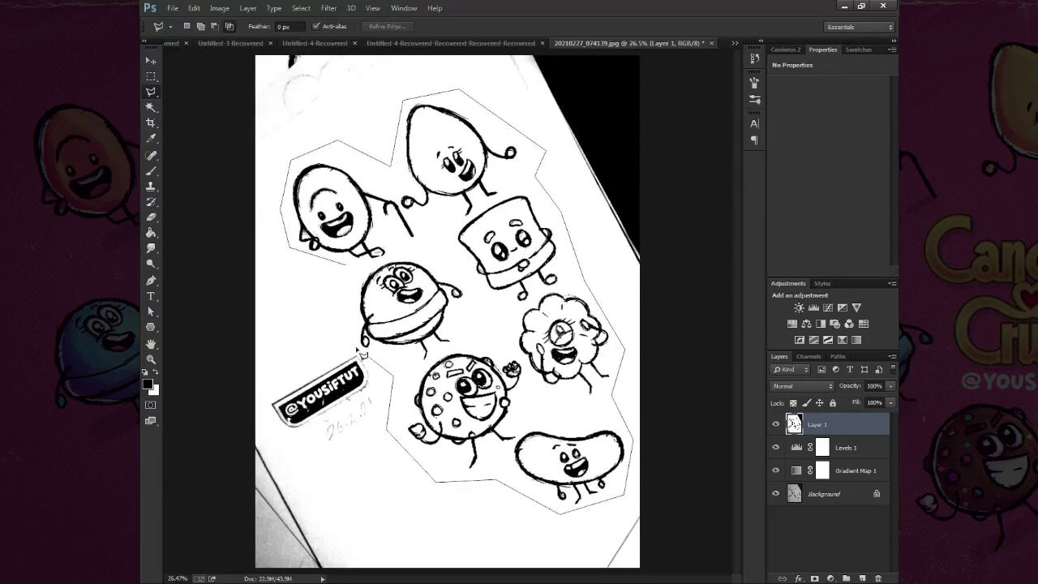
key("ctrl+j")
key("v")
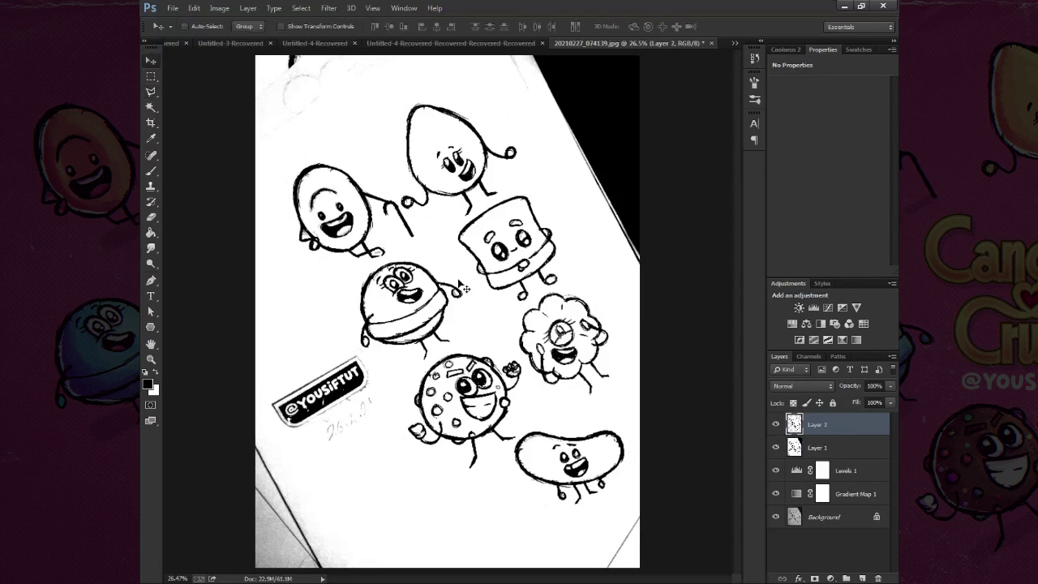
Step: Add Layer 3 filled with white and try it in Multiply mode
left_click(862, 578, "ctrl")
key("x")
key("alt+BackSpace")
left_click(803, 386)
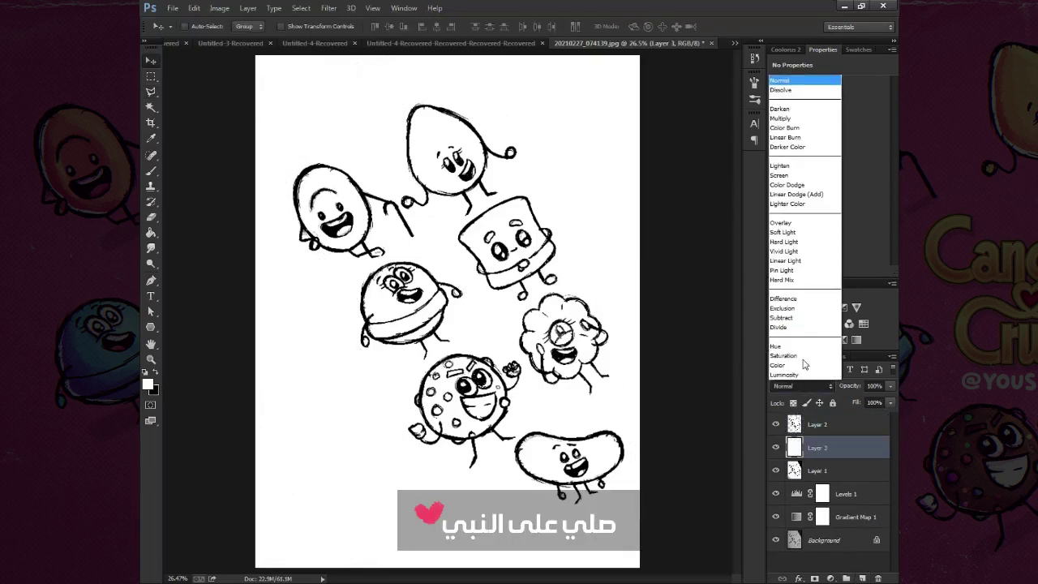
left_click(793, 120)
Step: Set Layer 2 to Multiply and return white Layer 3 to Normal, hiding the photo edges
left_click(817, 424)
left_click(802, 386)
left_click(780, 118)
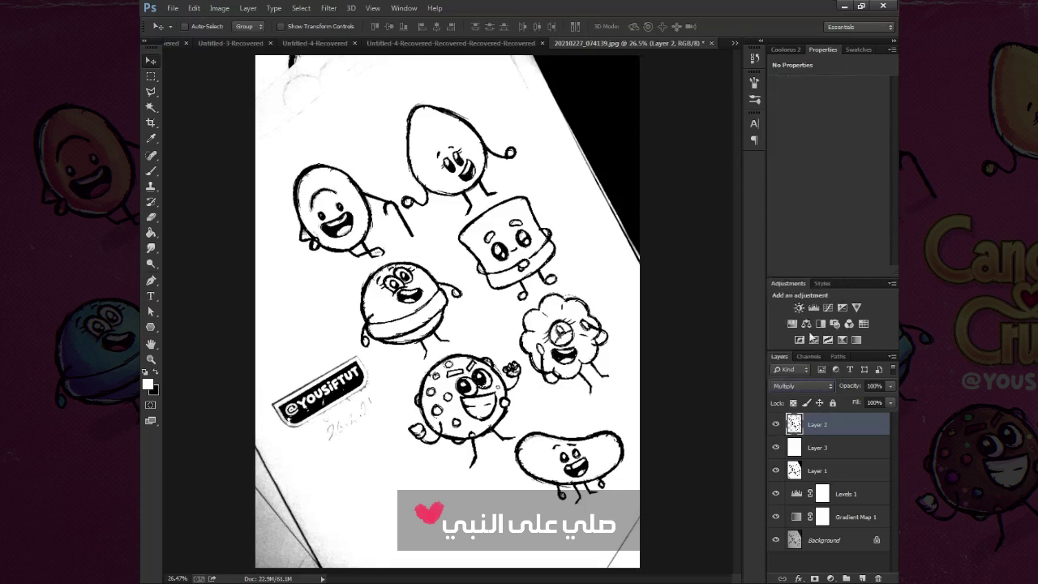
left_click(817, 447)
left_click(802, 386)
left_click(798, 81)
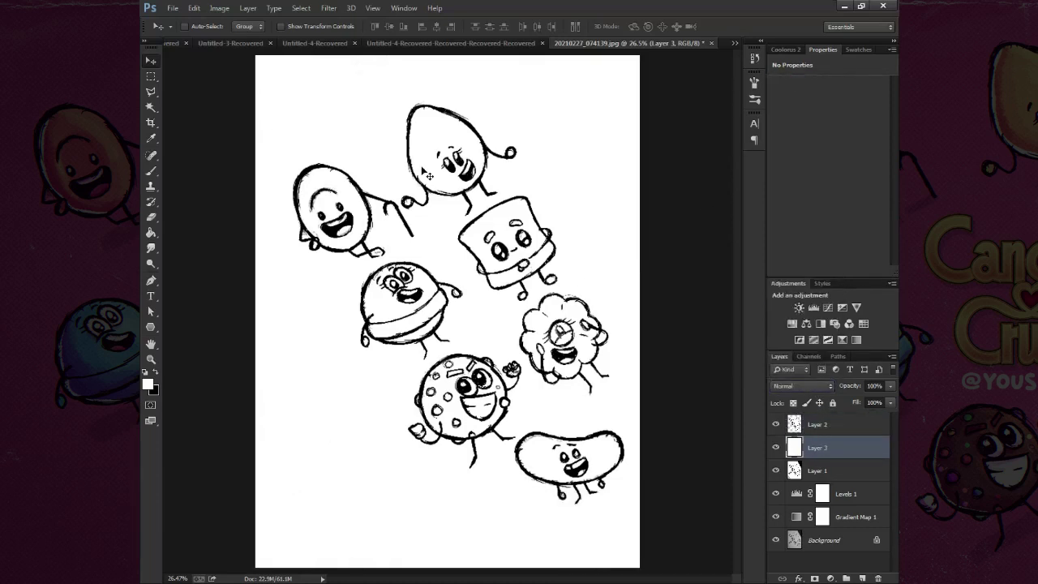
key("z")
left_click_drag(316, 179, 836, 519)
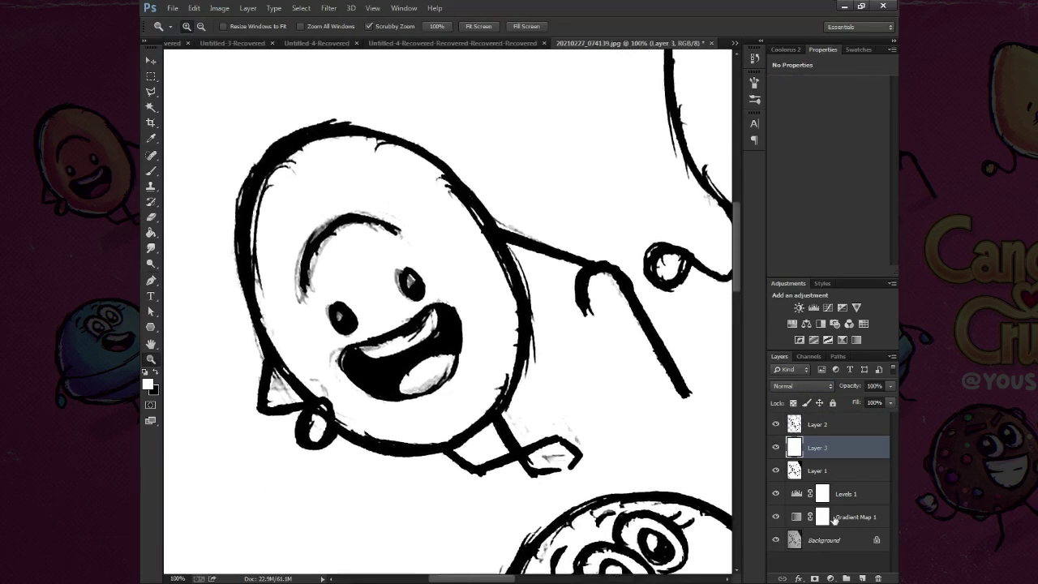
Step: Add a new layer and paste the Candy Crush screenshot into the document
left_click(862, 579)
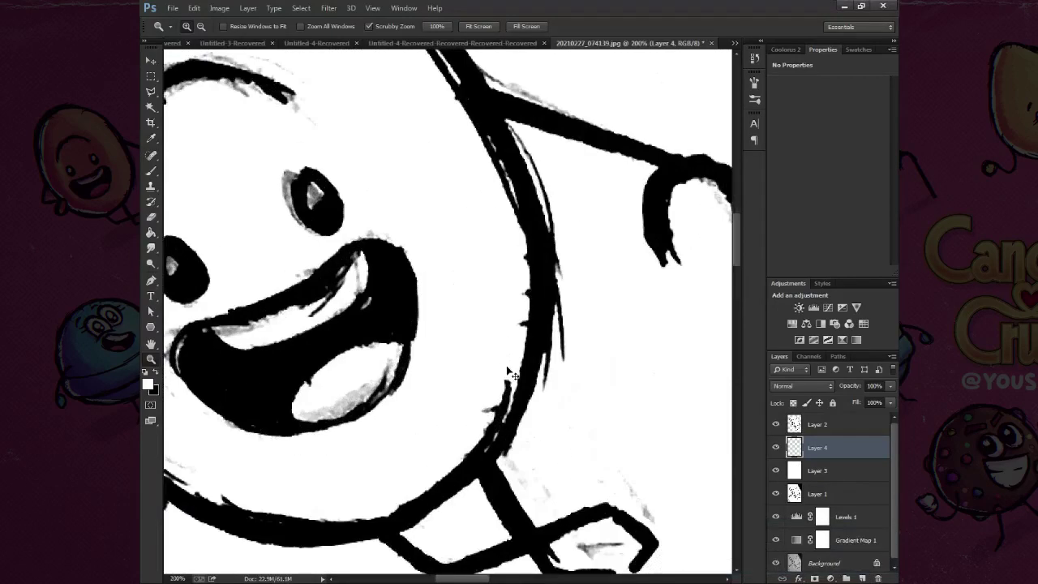
key("ctrl+0")
key("ctrl+v")
key("v")
scroll(363, 452, "up", 1)
scroll(363, 452, "up", 1)
Step: Copy just the candy grid onto its own layer beside the sketches, removing the full screenshot
key("m")
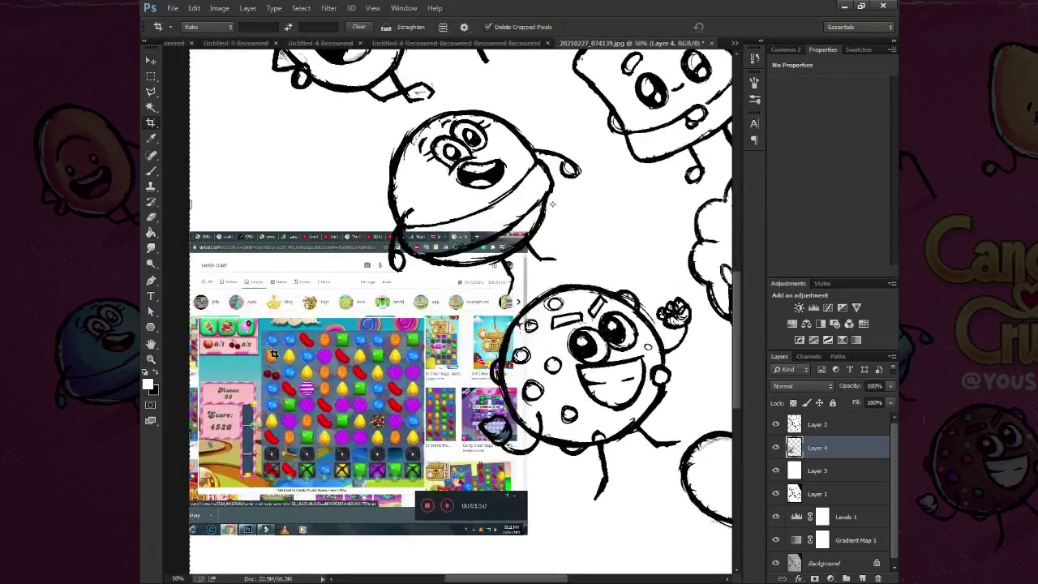
left_click_drag(191, 235, 418, 445)
key("ctrl+j")
left_click_drag(817, 470, 879, 578)
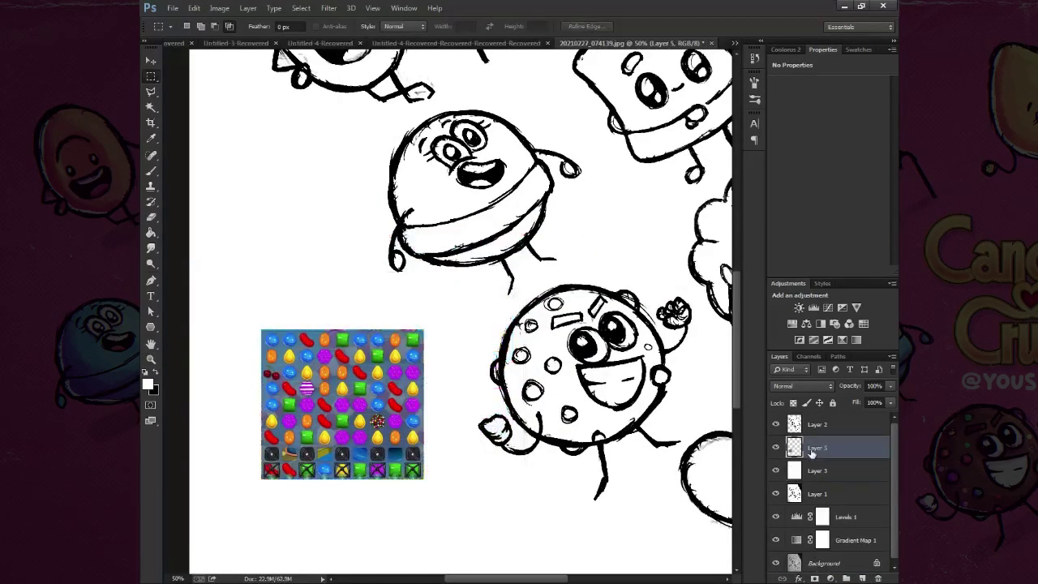
key("v")
Step: Add empty Layer 6 and select the Brush tool, checking its tip settings
left_click(819, 471)
left_click(862, 578)
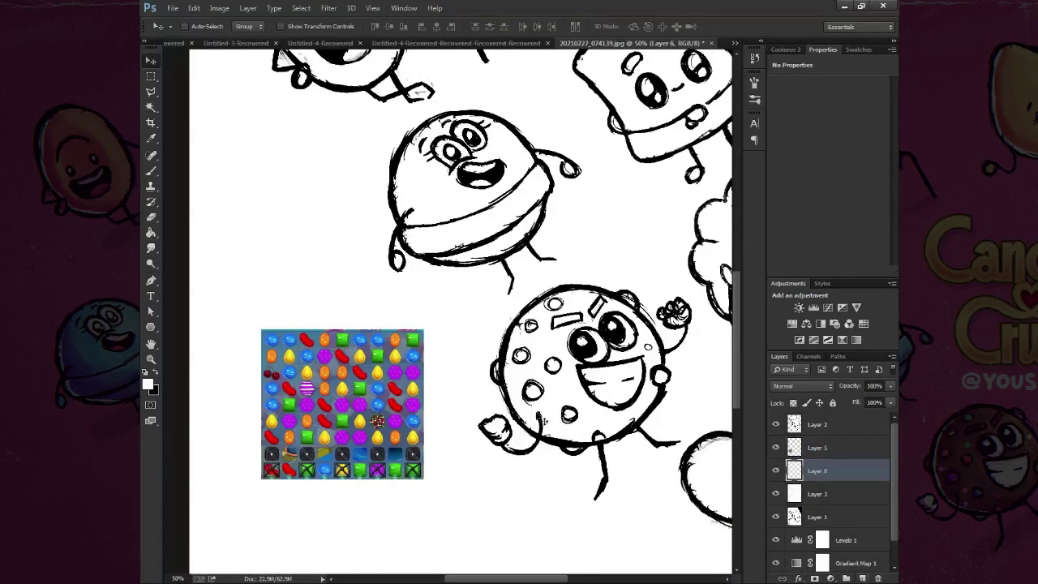
key("b")
right_click(284, 190)
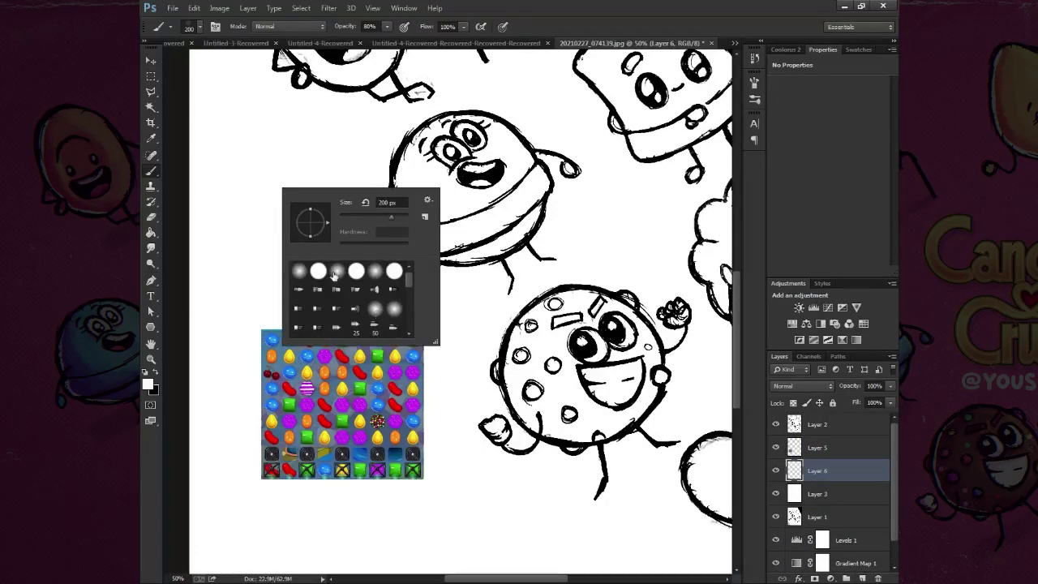
left_click(754, 82)
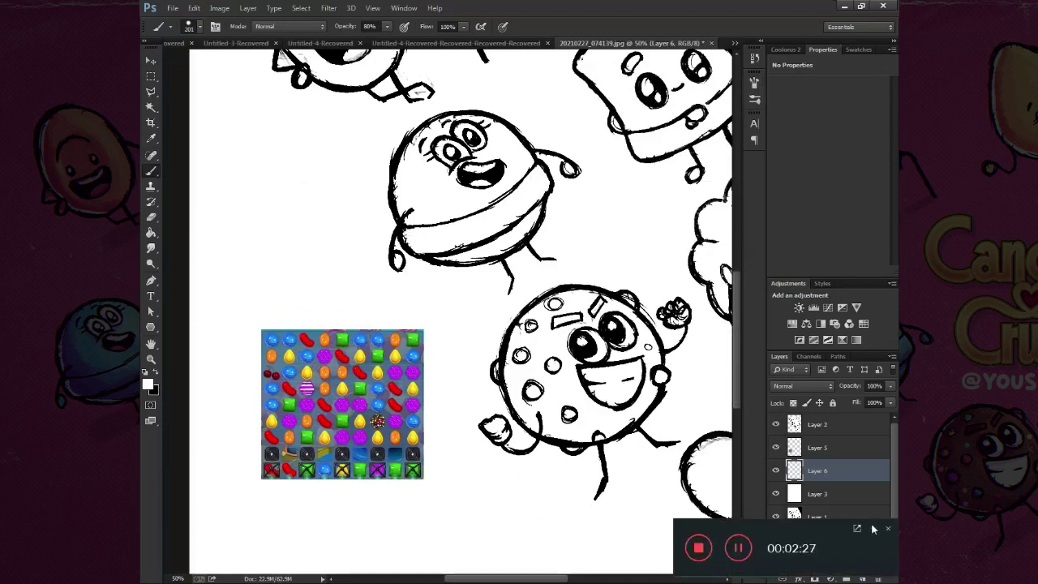
Step: Paint an orange colour dot beside a character
left_click_drag(305, 292, 329, 360)
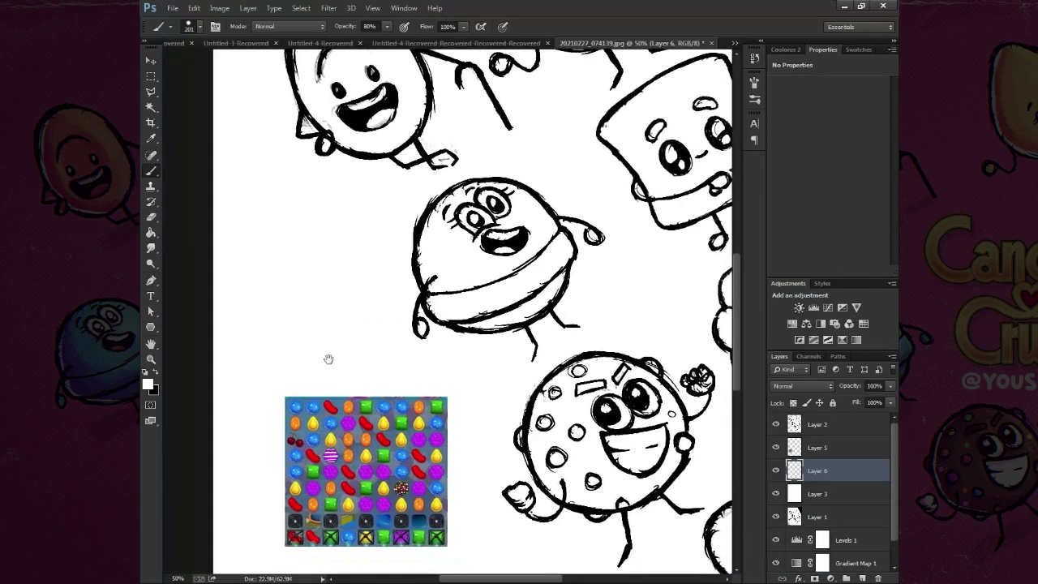
left_click(148, 385)
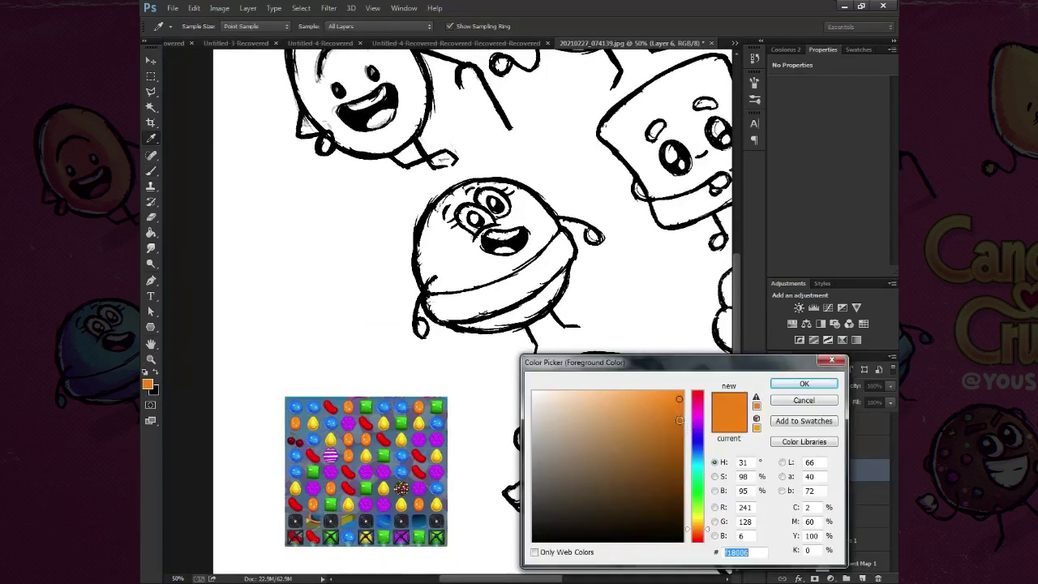
left_click(804, 384)
left_click(324, 197)
key("ctrl+z")
left_click(148, 385)
left_click(803, 385)
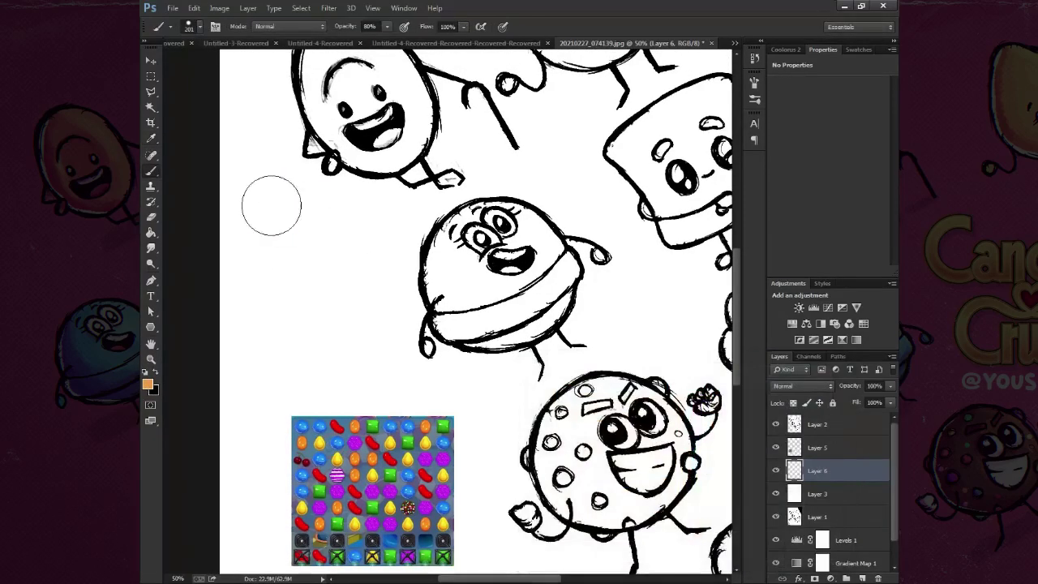
left_click(271, 205)
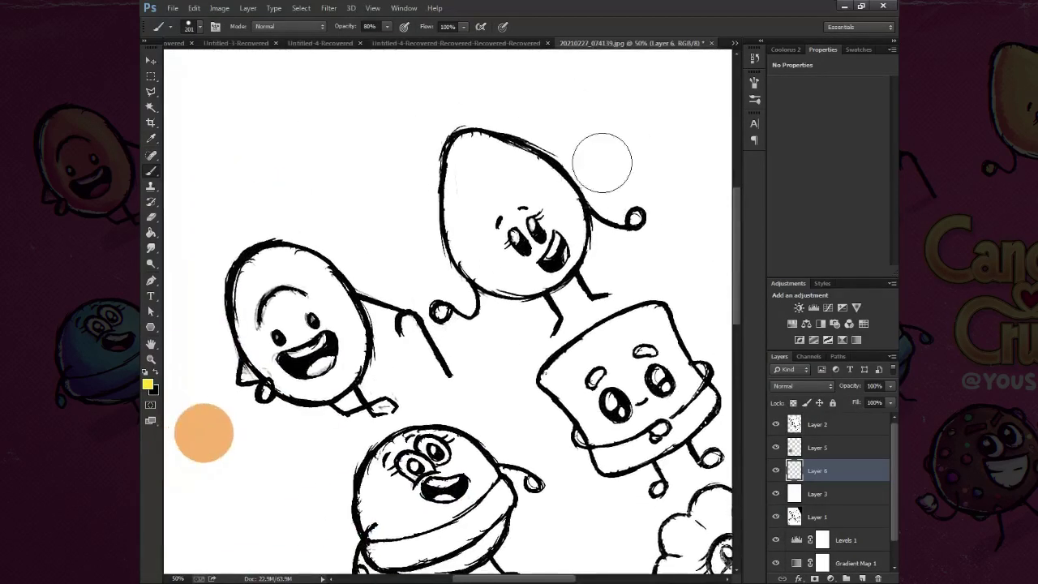
Step: Sample a cream tone from the candies, then paint a blue colour dot
left_click(338, 388, "alt")
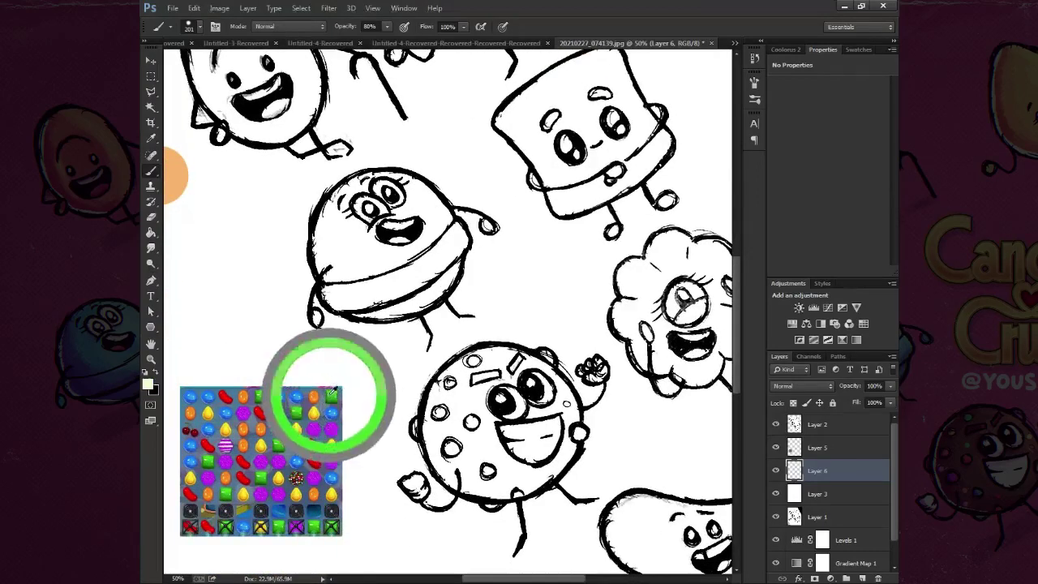
left_click(147, 387)
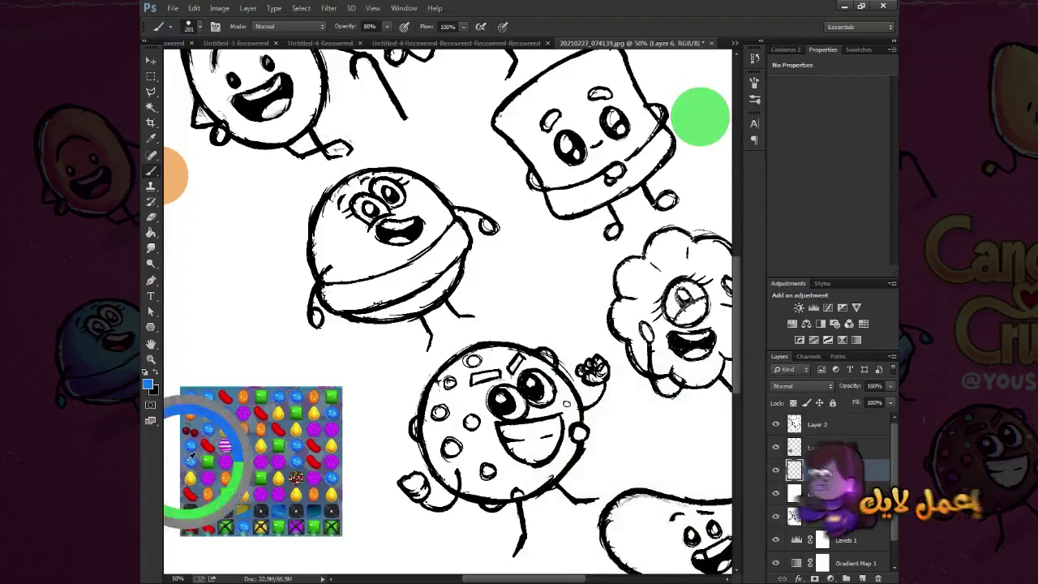
left_click(146, 384)
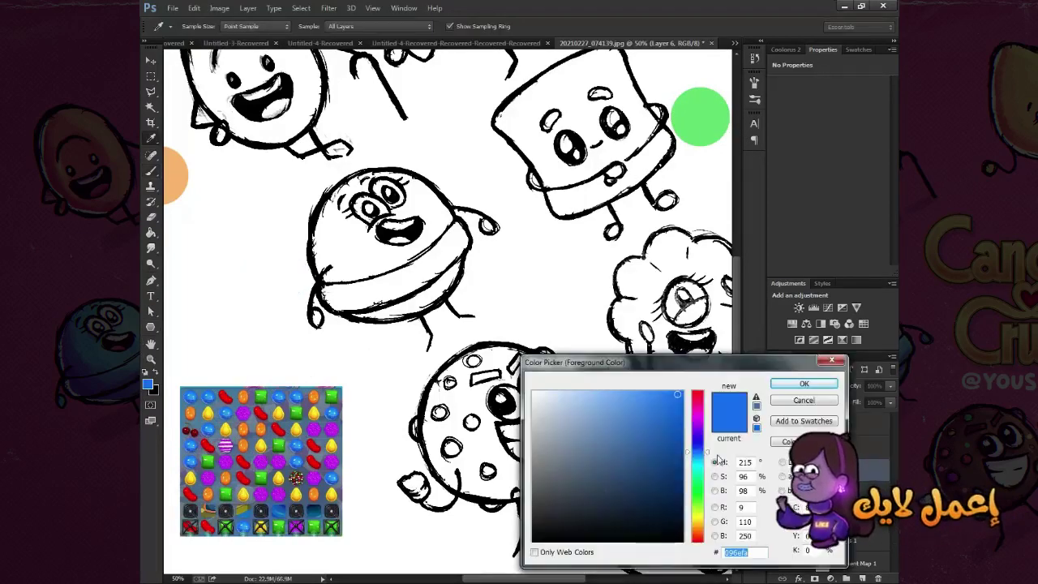
left_click(803, 384)
left_click(279, 294)
Step: Paint a brown colour dot below the cookie character
scroll(268, 454, "up", 5)
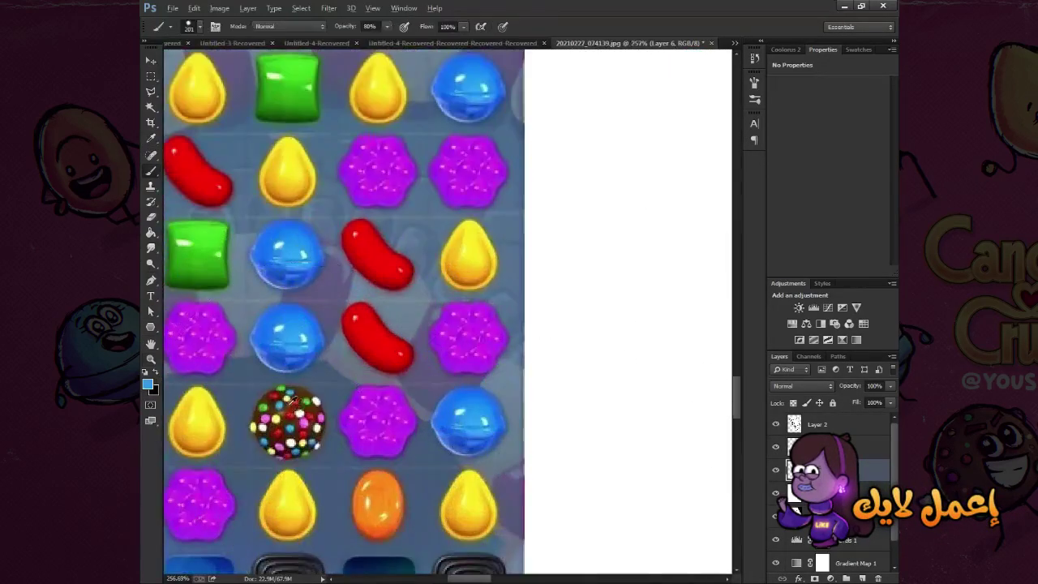
key("z")
scroll(341, 463, "down", 5)
scroll(415, 431, "up", 3)
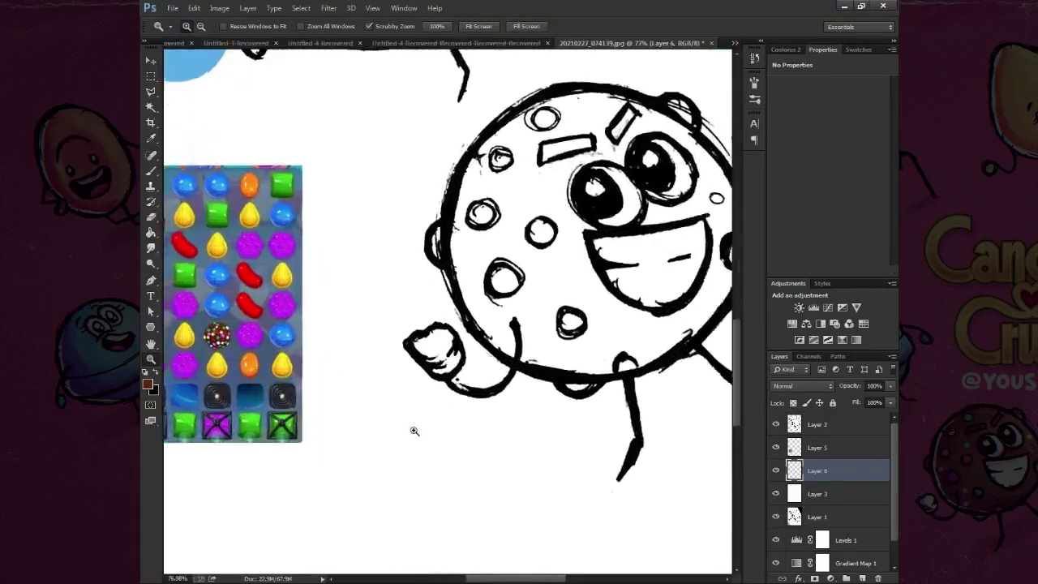
scroll(415, 431, "down", 1)
key("b")
left_click(458, 458)
key("v")
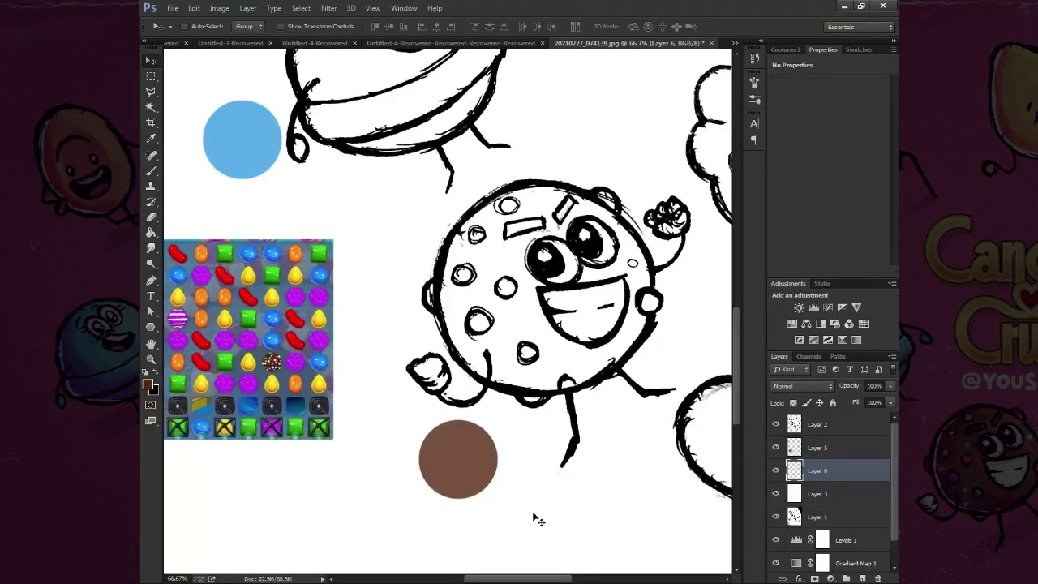
Step: Sample a magenta from the candy reference grid for the next colour dot
left_click_drag(524, 467, 476, 489)
left_click_drag(313, 452, 597, 417)
key("b")
left_click(476, 333, "alt")
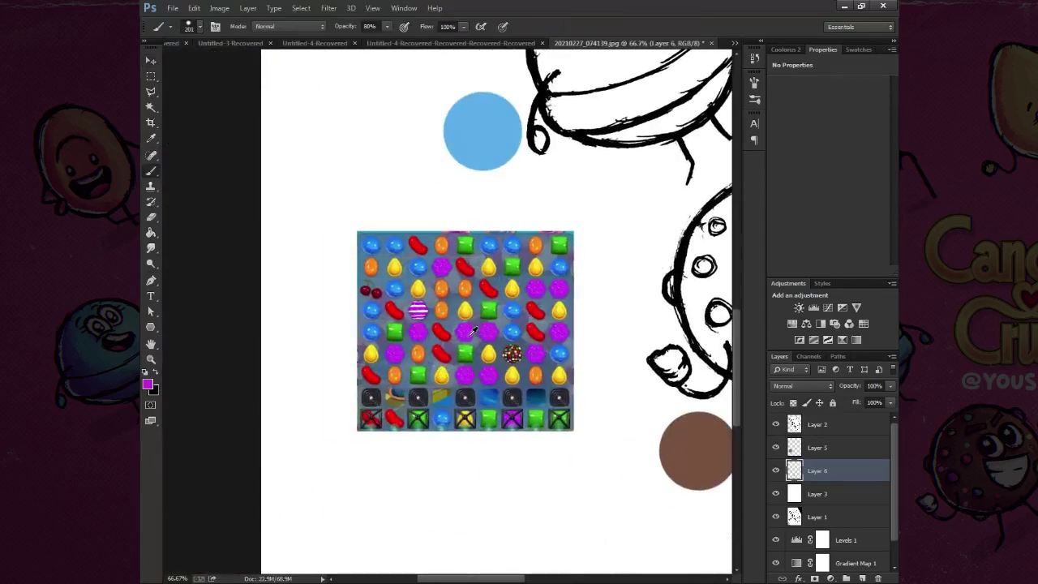
mouse_move(757, 294)
left_mouse_down()
mouse_move(599, 344)
mouse_move(227, 406)
mouse_move(183, 430)
left_mouse_up()
key("i")
left_click(147, 384)
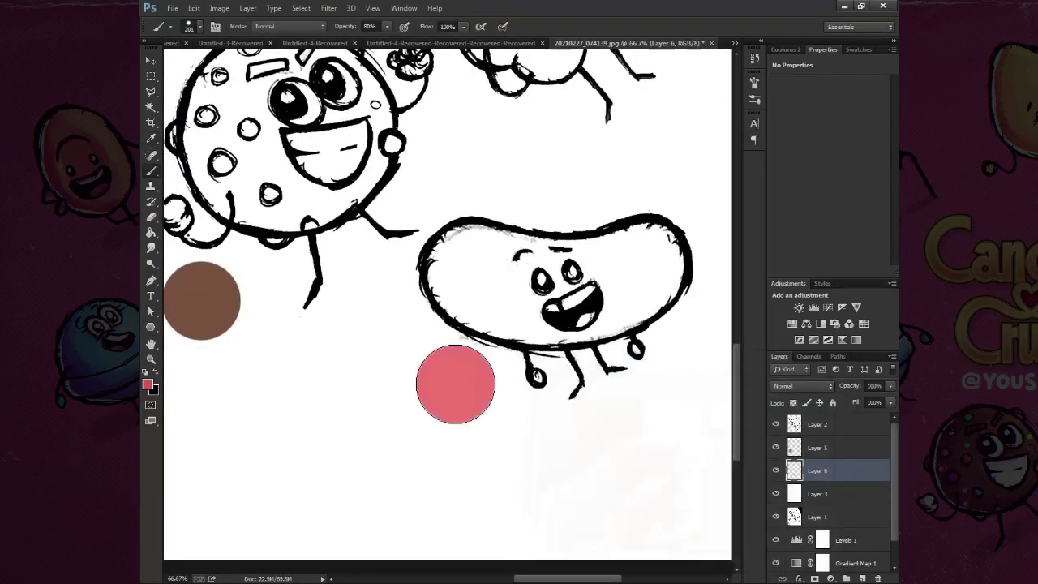
Step: Fit the canvas on screen and add new Layer 7 for the colour fills
key("v")
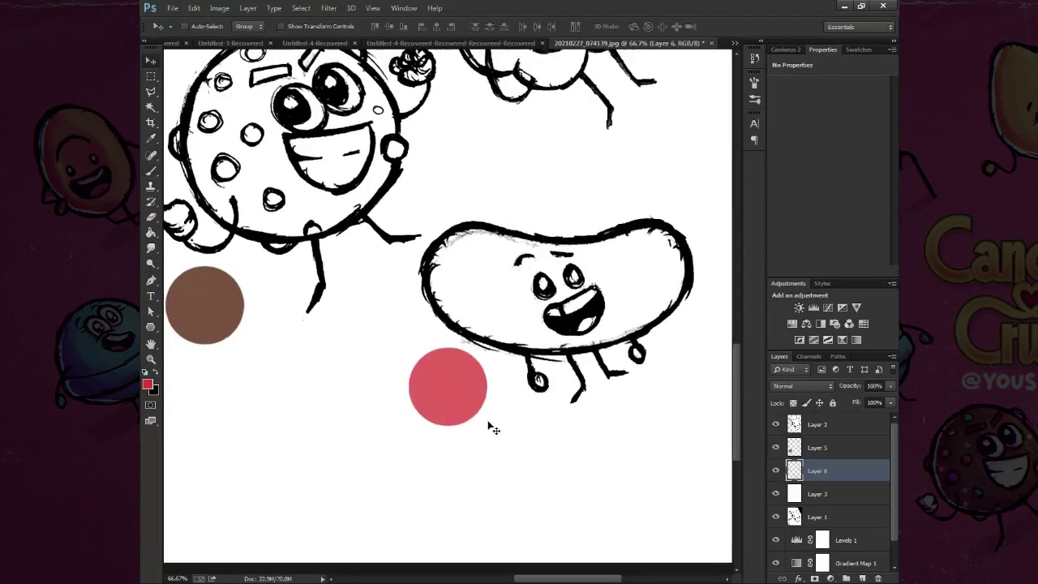
key("ctrl+0")
left_click(862, 577)
key("b")
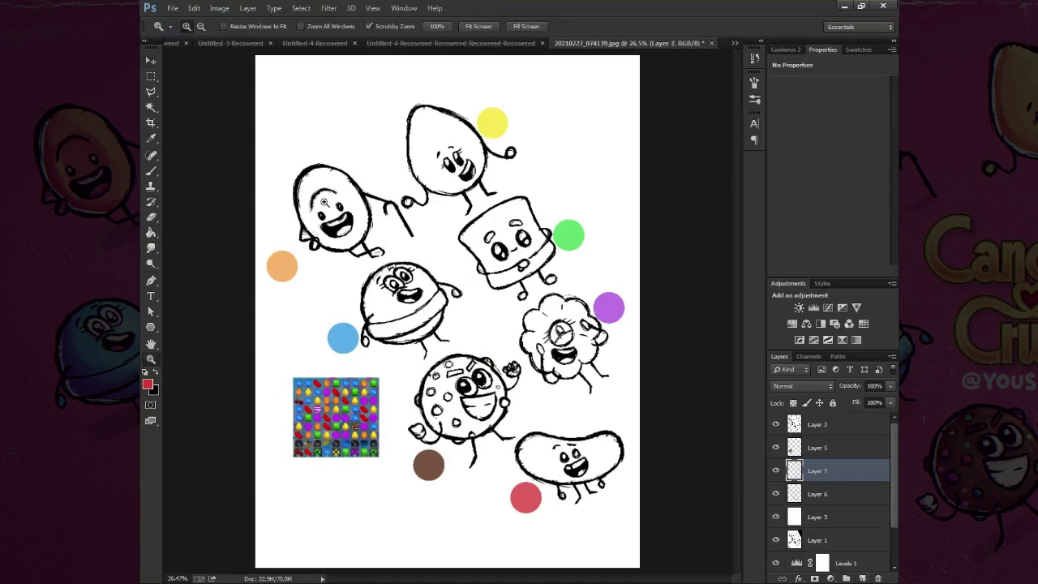
scroll(345, 195, "up", 5)
scroll(371, 232, "left", 3)
Step: Paint the egg character's body orange at full opacity
key("0")
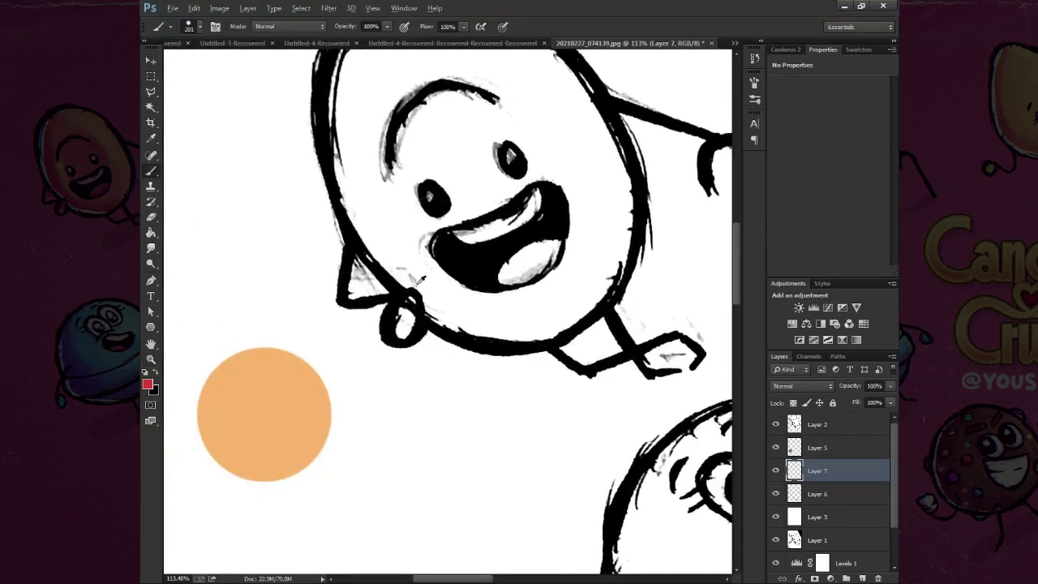
scroll(259, 365, "up", 3)
mouse_move(438, 163)
left_mouse_down()
mouse_move(406, 232)
mouse_move(370, 243)
mouse_move(414, 365)
mouse_move(486, 381)
mouse_move(533, 371)
mouse_move(521, 324)
mouse_move(430, 185)
left_mouse_up()
Step: Zoom to the earring, set white with a small brush, and test-erase the orange spill
key("alt+period")
scroll(376, 458, "up", 5)
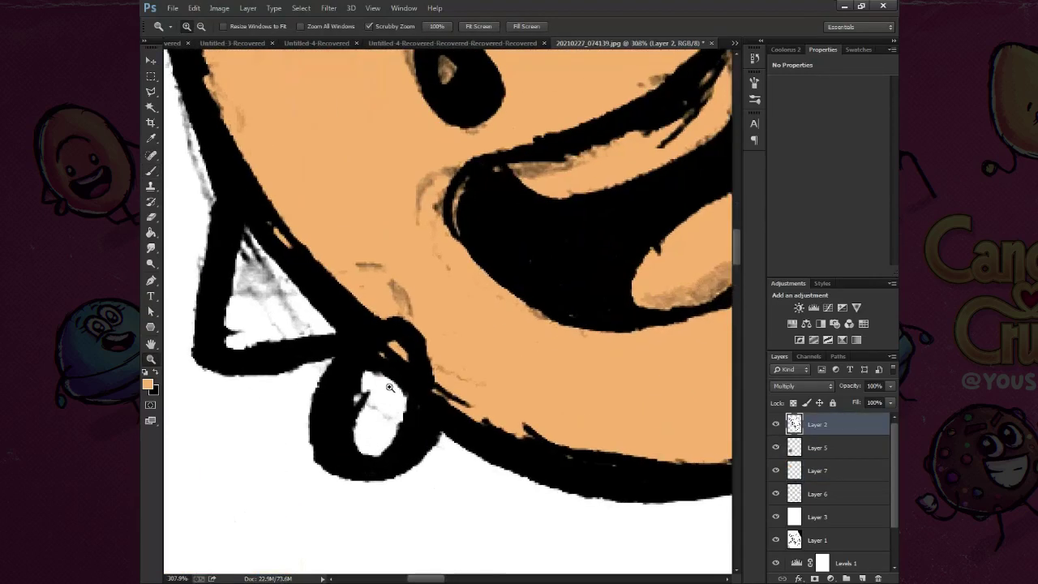
key("d")
key("x")
key("bracketleft")
key("bracketleft")
key("bracketleft")
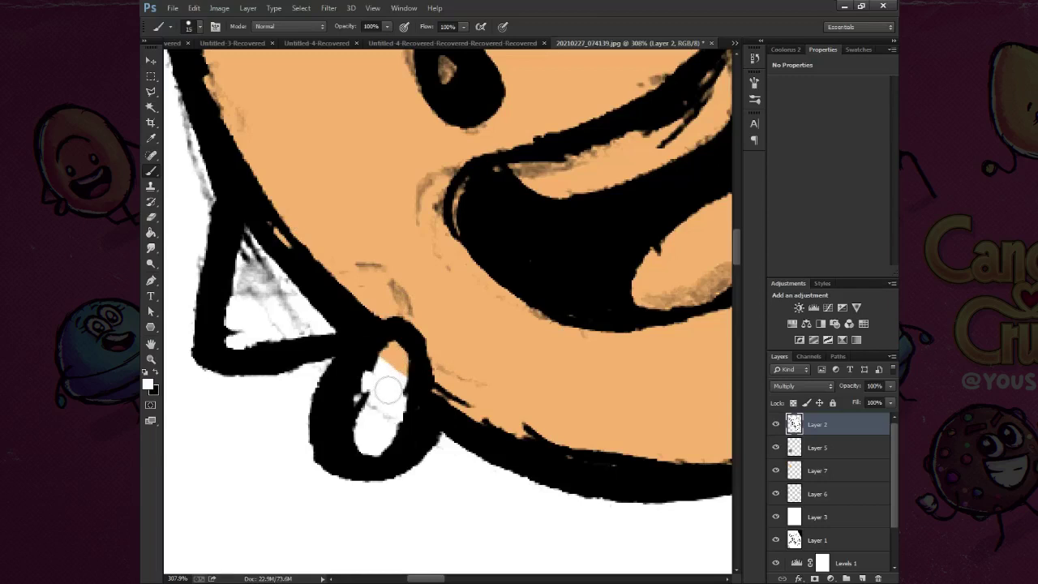
key("r")
key("alt+bracketleft")
key("alt+bracketleft")
key("e")
right_click(393, 339)
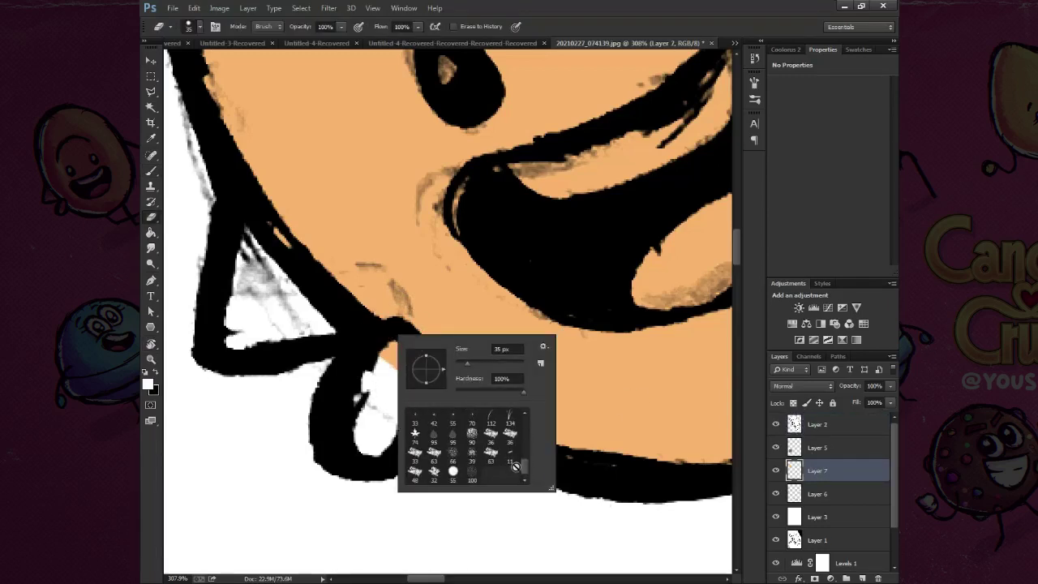
mouse_move(443, 357)
left_mouse_down()
mouse_move(352, 258)
mouse_move(475, 389)
left_mouse_up()
key("ctrl+z")
Step: Erase the orange spill inside the earring loop so it stays white
key("b")
right_click(419, 238)
left_click(536, 248)
key("Escape")
key("ctrl+z")
key("e")
right_click(396, 360)
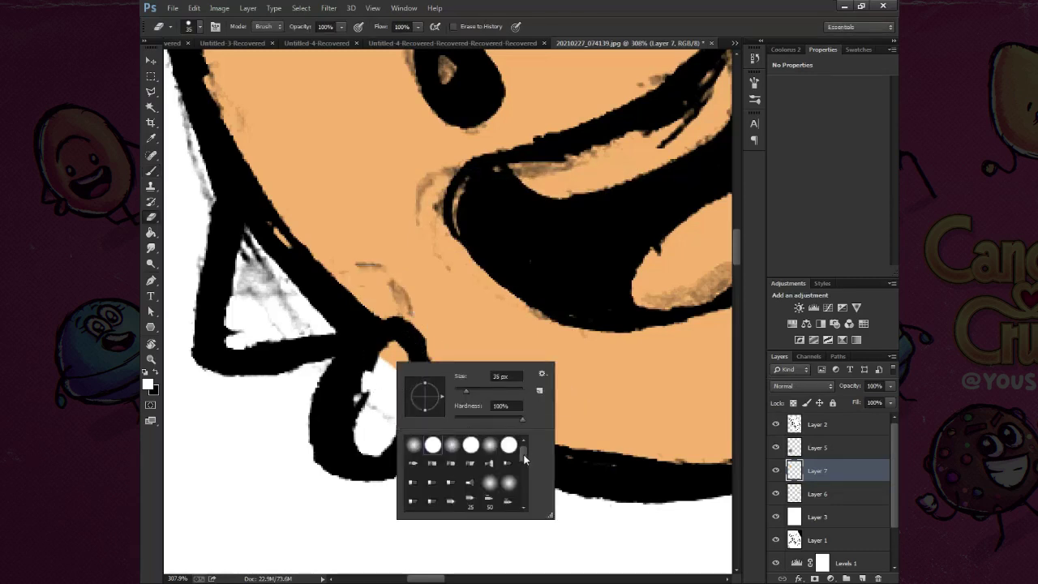
left_click_drag(388, 357, 372, 396)
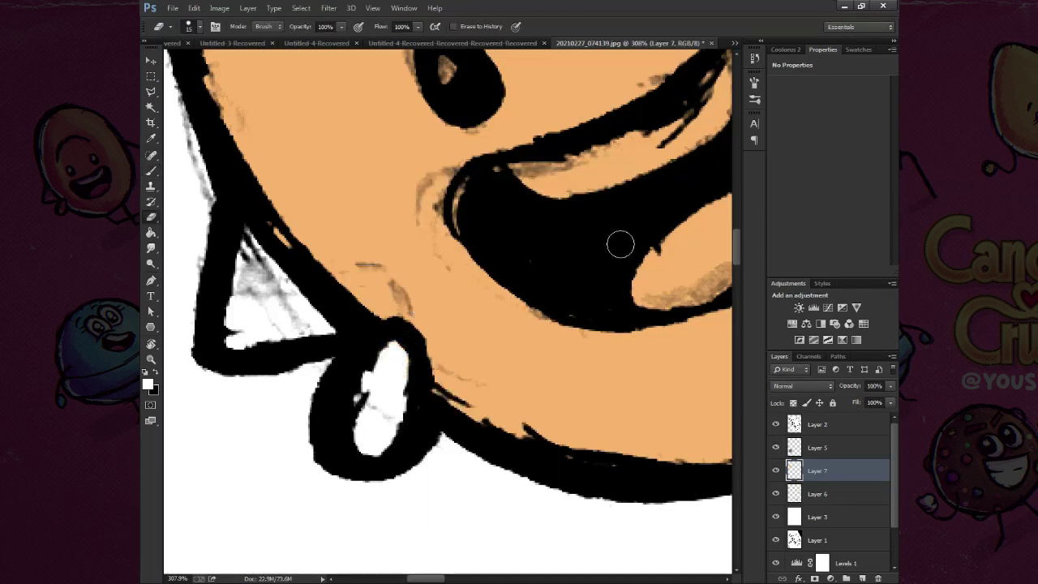
Step: Lock the line-art layer and paint the upper teeth white on the colour layer
key("v")
left_click(819, 424)
left_click(832, 402)
left_click(818, 470)
key("b")
left_click_drag(608, 270, 436, 347)
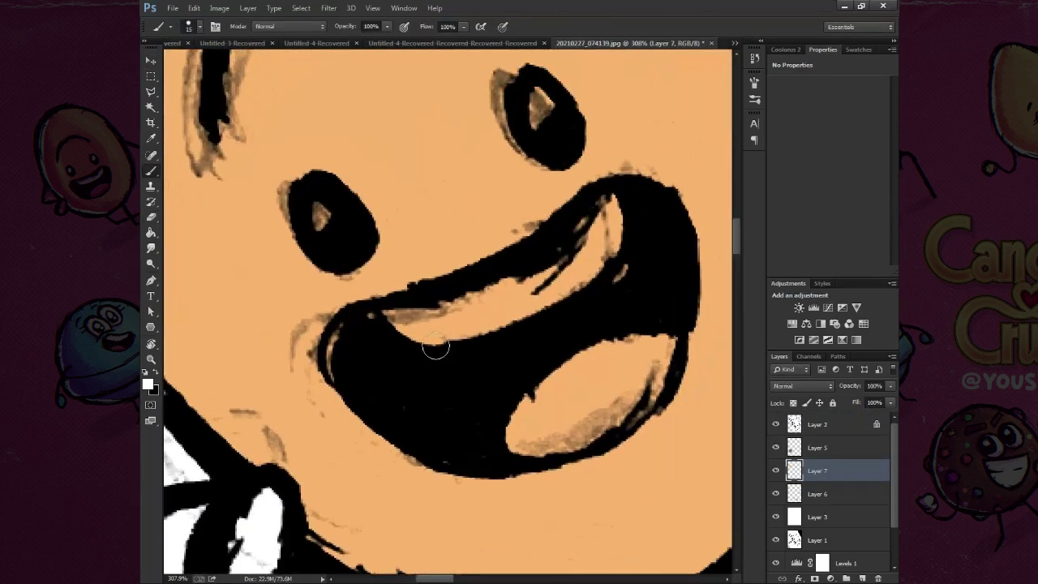
mouse_move(393, 317)
left_mouse_down()
mouse_move(417, 330)
mouse_move(612, 226)
left_mouse_up()
Step: Pick a pink colour and paint the tongue
key("i")
left_click(148, 384)
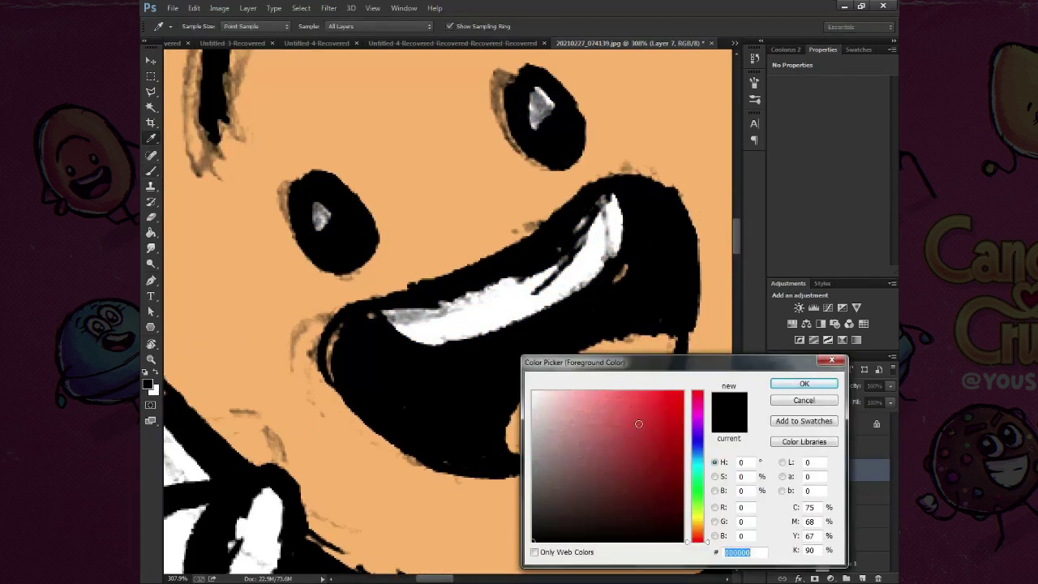
left_click(601, 401)
left_click(825, 383)
key("b")
mouse_move(616, 356)
left_mouse_down()
mouse_move(527, 414)
mouse_move(645, 369)
left_mouse_up()
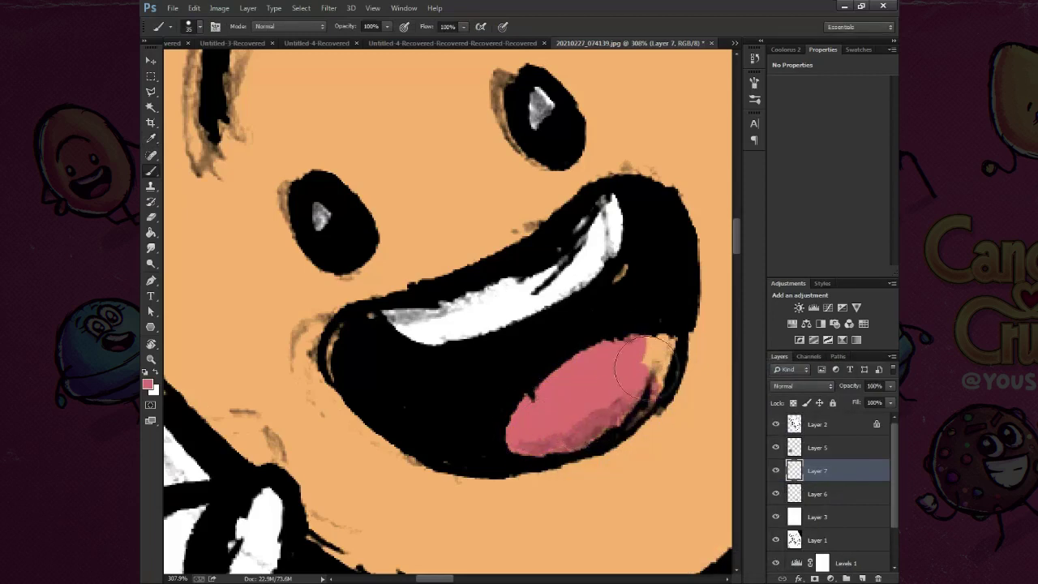
Step: Set up a larger white brush on the line-art layer for the eye highlights
left_click(818, 424)
key("x")
left_click_drag(323, 217, 442, 347)
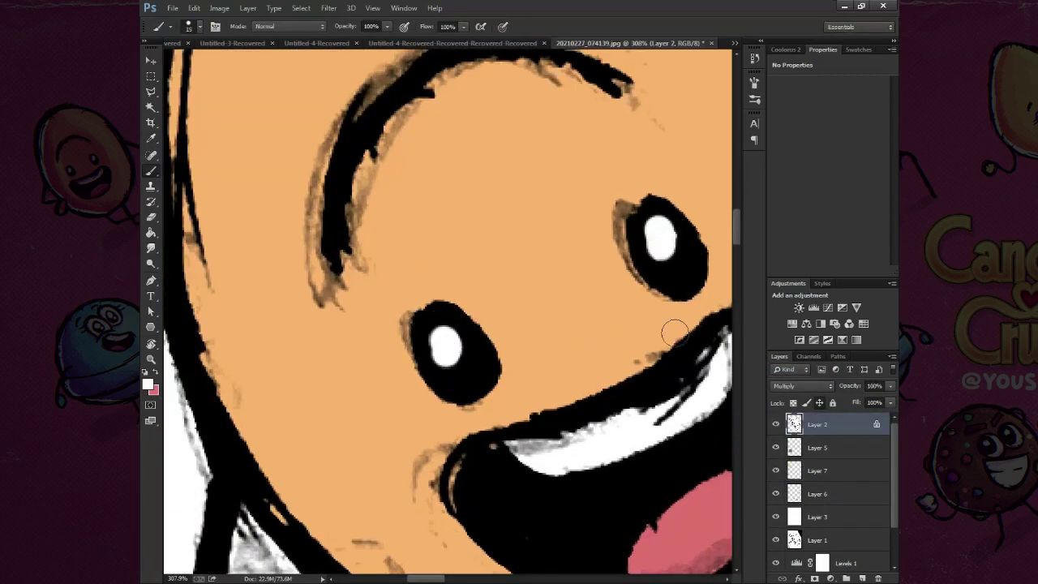
key("bracketright")
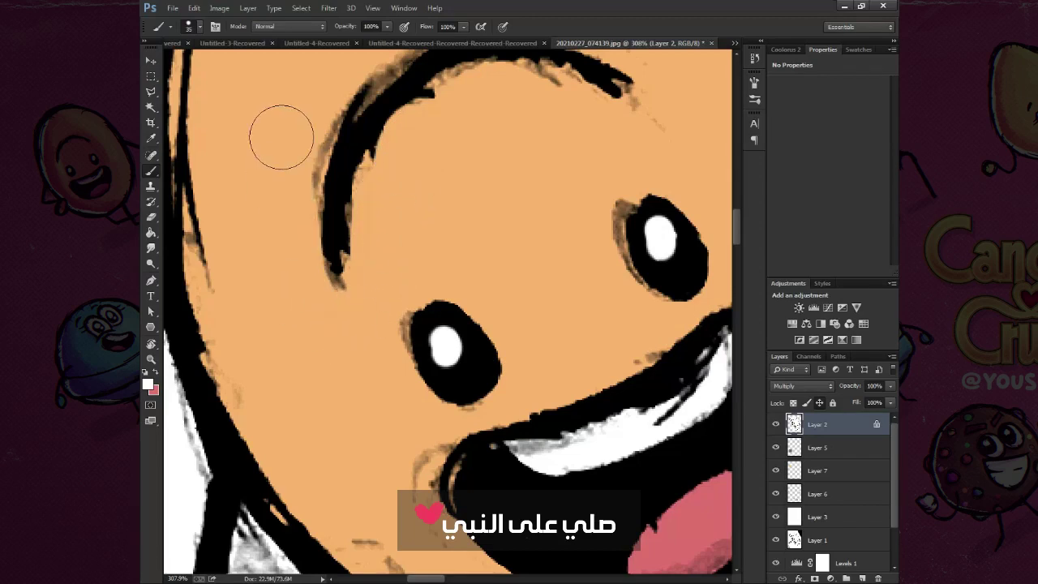
left_click_drag(400, 453, 317, 406)
Step: On the colour layer, sample the yellow dot as the foreground colour
scroll(387, 424, "down", 5)
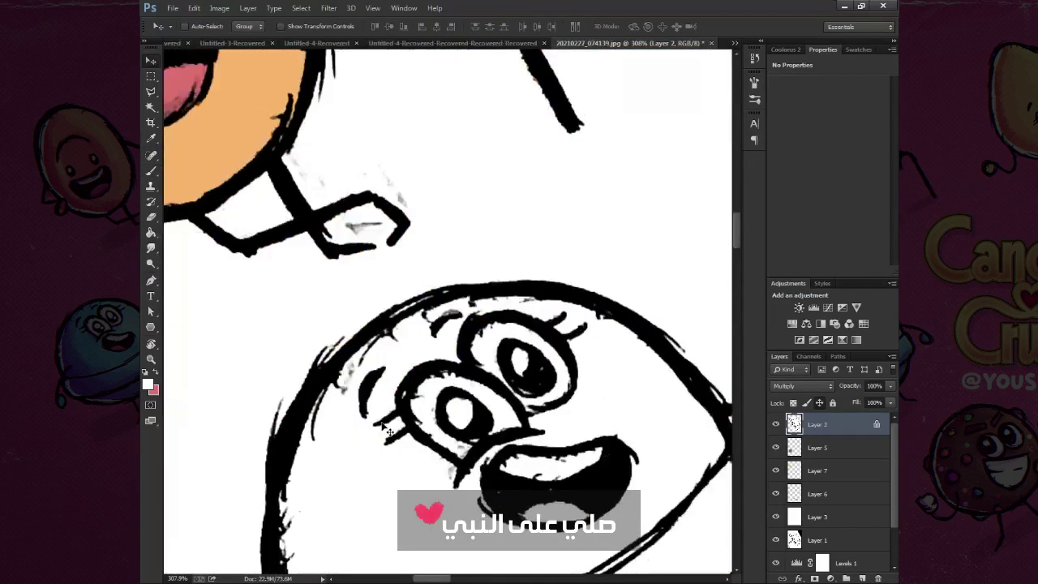
scroll(219, 227, "up", 4)
left_click(228, 364, "alt")
left_click(819, 474)
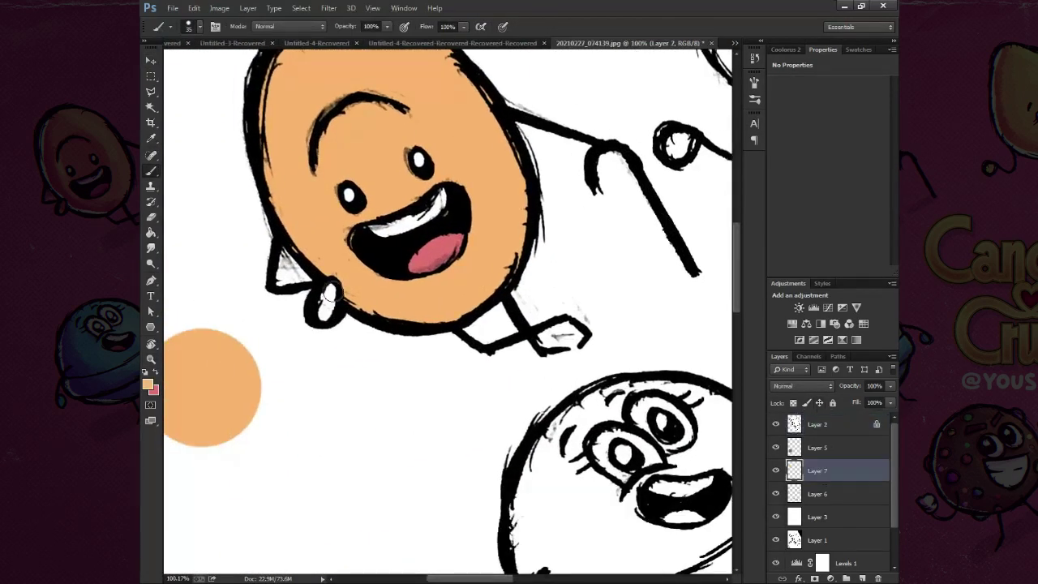
left_click_drag(528, 294, 365, 101)
key("i")
left_click(624, 106)
left_click(148, 384)
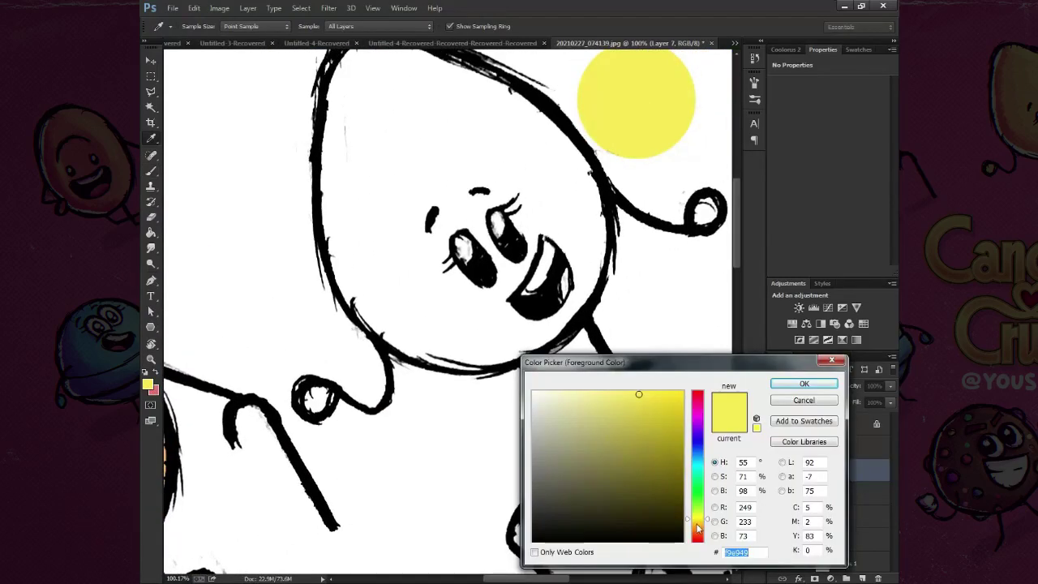
left_click(804, 384)
Step: Paint yellow inside the teardrop's head outline and fill the remaining interior yellow
key("b")
left_click_drag(410, 201, 495, 264)
key("ctrl+z")
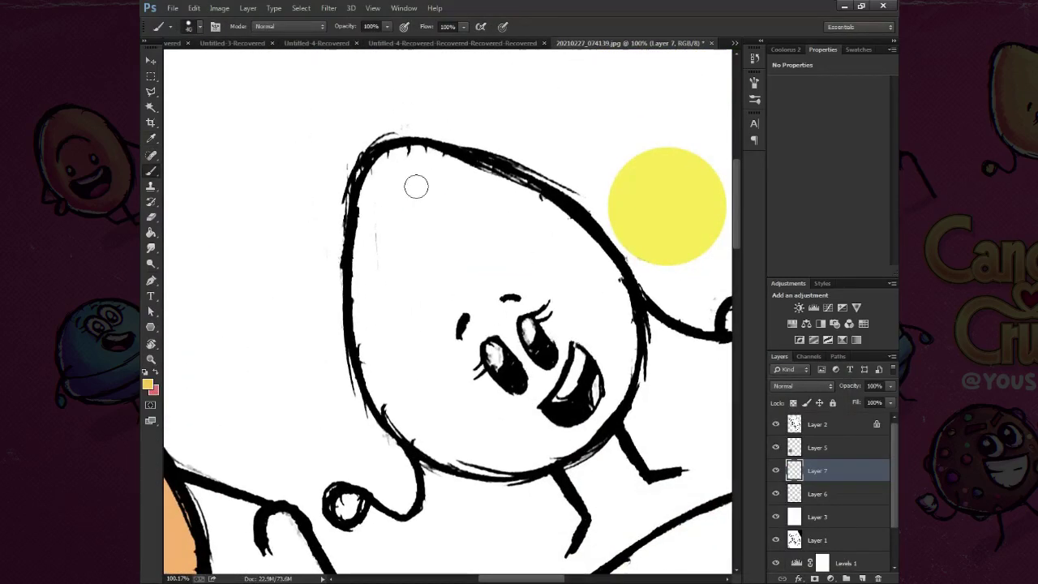
key("bracketright")
mouse_move(385, 180)
left_mouse_down()
mouse_move(475, 193)
mouse_move(575, 251)
mouse_move(609, 381)
mouse_move(538, 442)
mouse_move(467, 442)
mouse_move(401, 392)
mouse_move(383, 213)
left_mouse_up()
key("w")
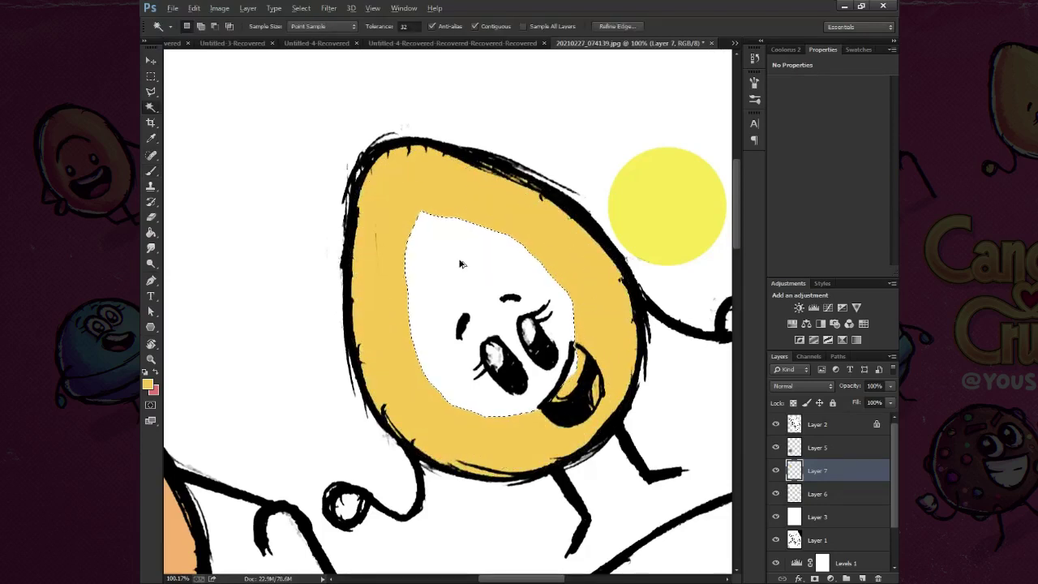
left_click(459, 268)
key("alt+BackSpace")
Step: Paint white eye highlights and teeth and a pink tongue on the teardrop
key("b")
left_click(347, 504)
scroll(608, 400, "right", 3)
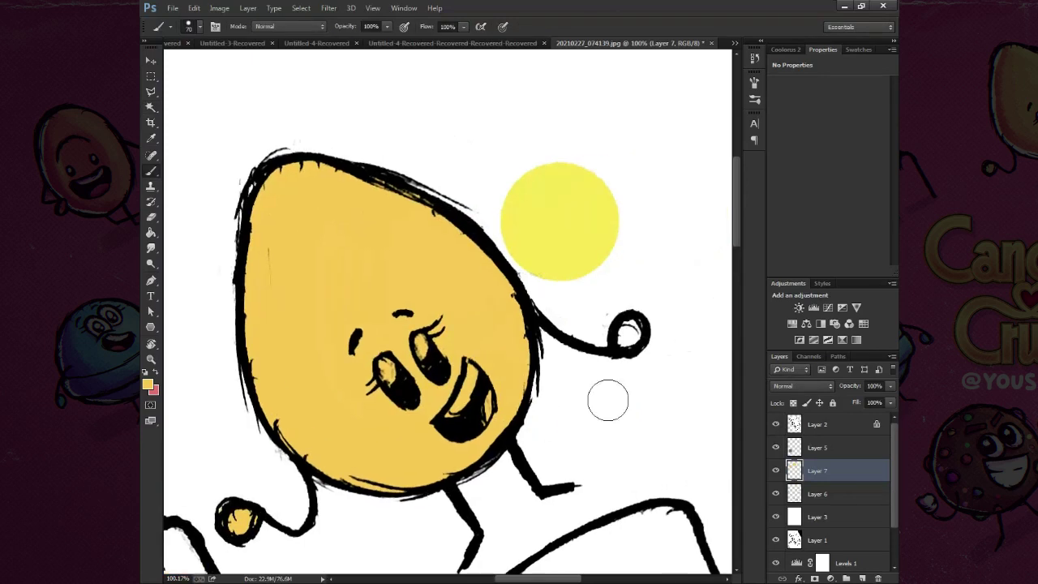
scroll(429, 399, "up", 4)
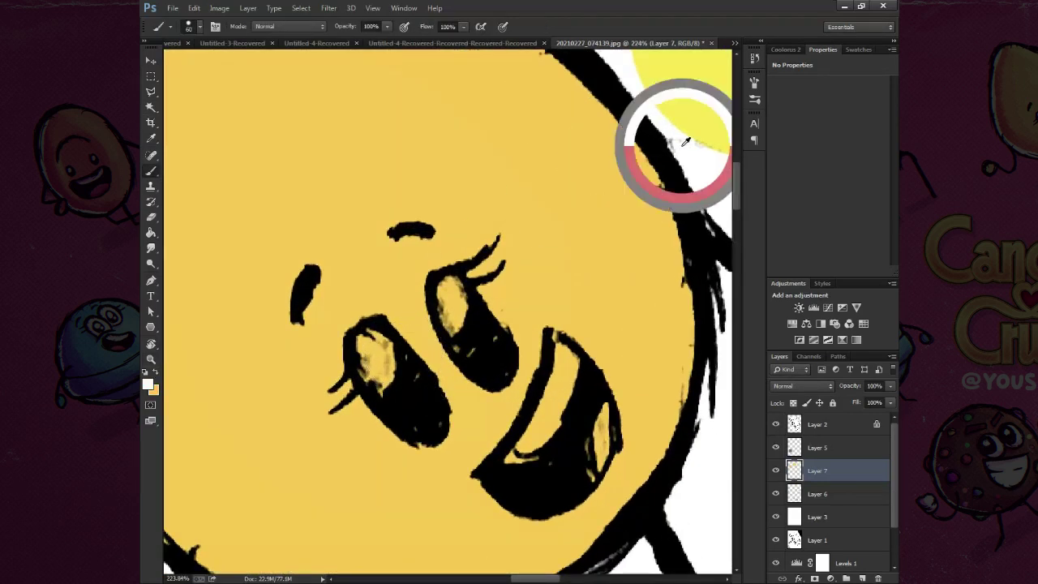
left_click_drag(370, 357, 385, 369)
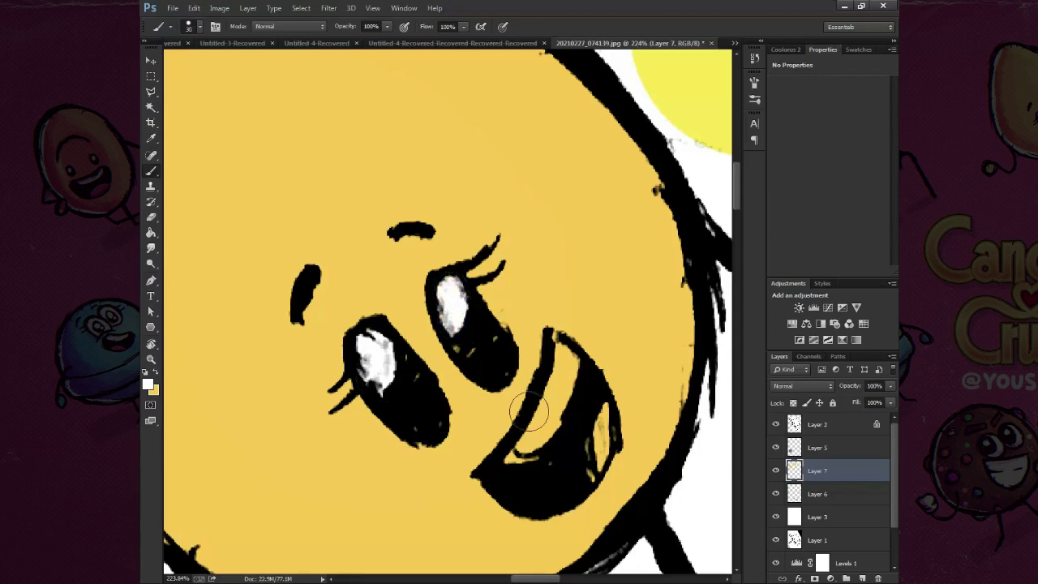
left_click_drag(529, 414, 568, 357)
mouse_move(247, 452)
left_mouse_down()
mouse_move(523, 290)
mouse_move(427, 288)
mouse_move(267, 454)
left_mouse_up()
left_click_drag(496, 288, 483, 341)
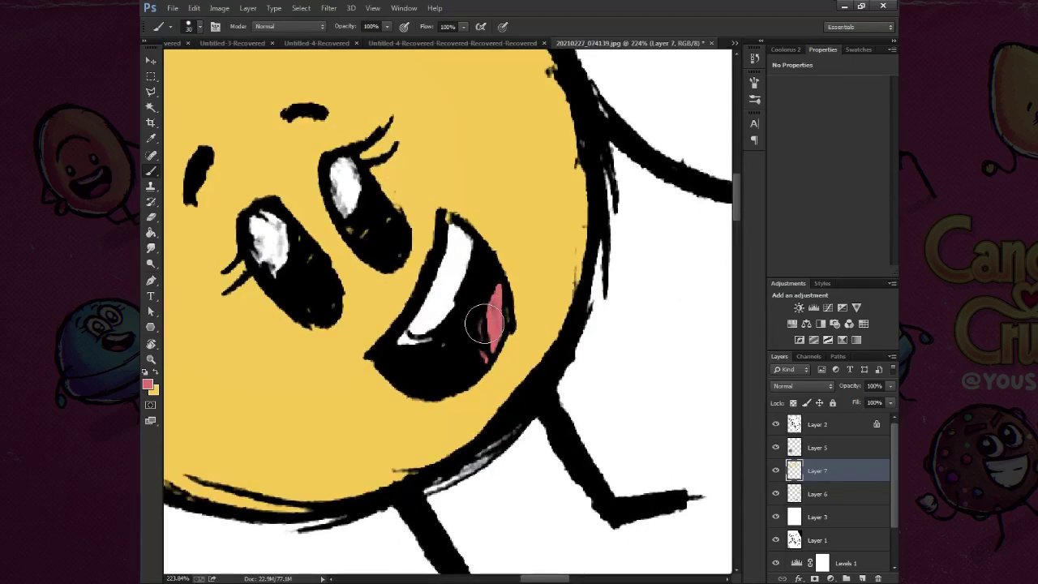
key("ctrl+0")
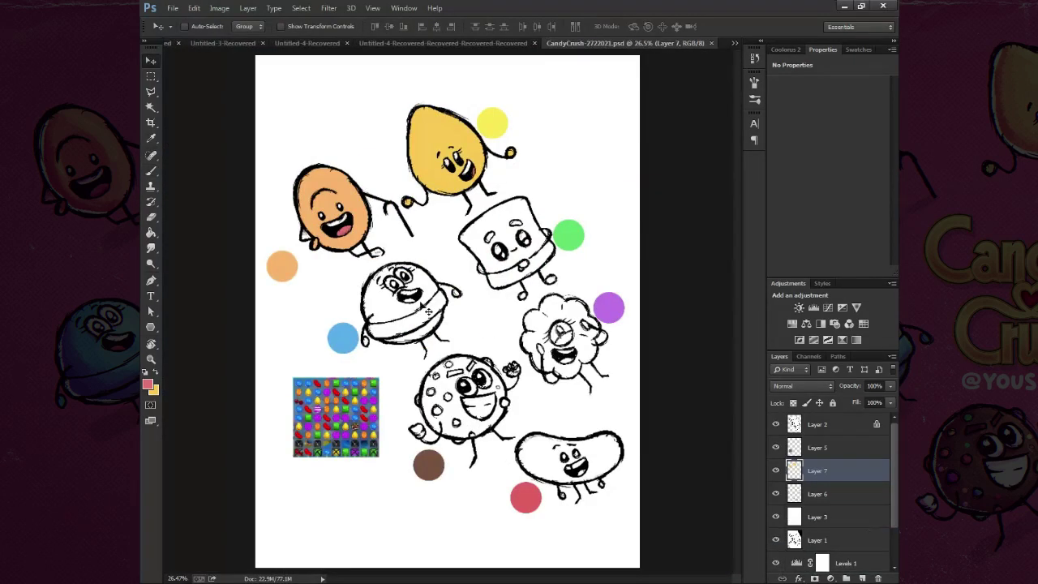
Step: Paint the bun's body blue with a large brush, including its edges and gaps
key("z")
left_click_drag(398, 313, 486, 333)
key("b")
left_click(197, 382, "alt")
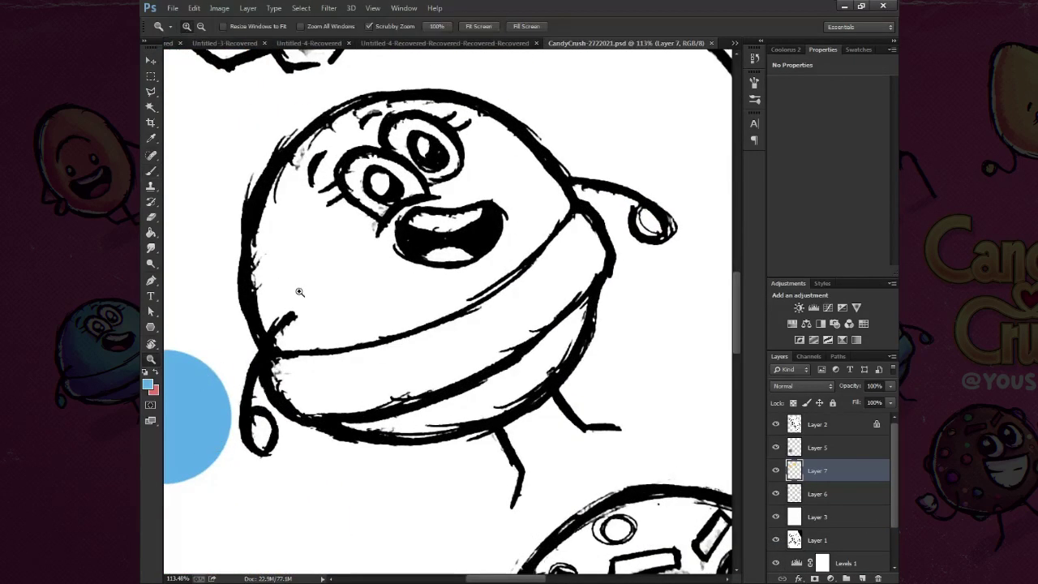
key("]")
key("]")
key("]")
key("[")
key("[")
key("[")
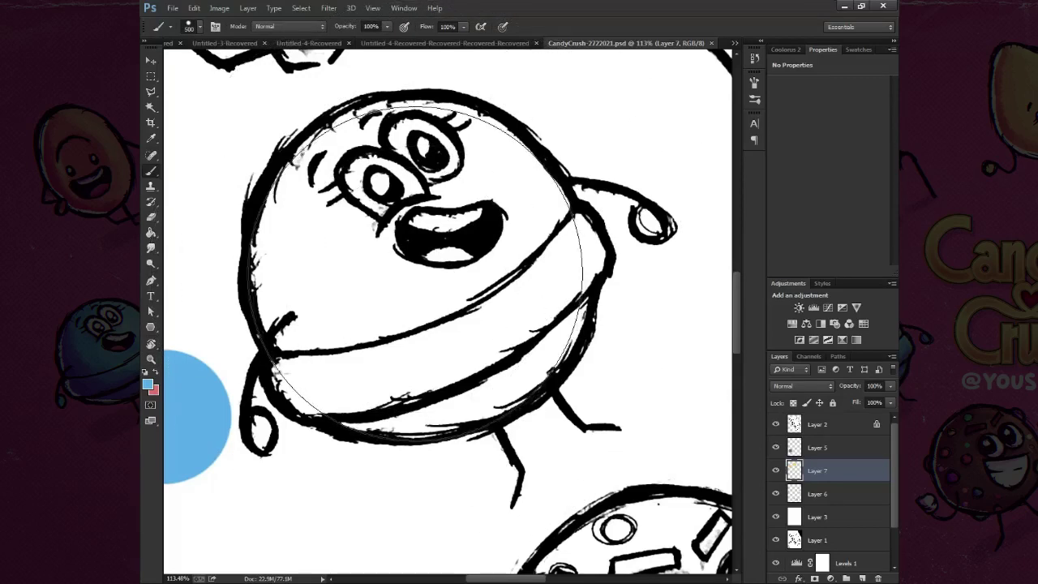
mouse_move(416, 259)
left_mouse_down()
mouse_move(397, 235)
mouse_move(437, 243)
left_mouse_up()
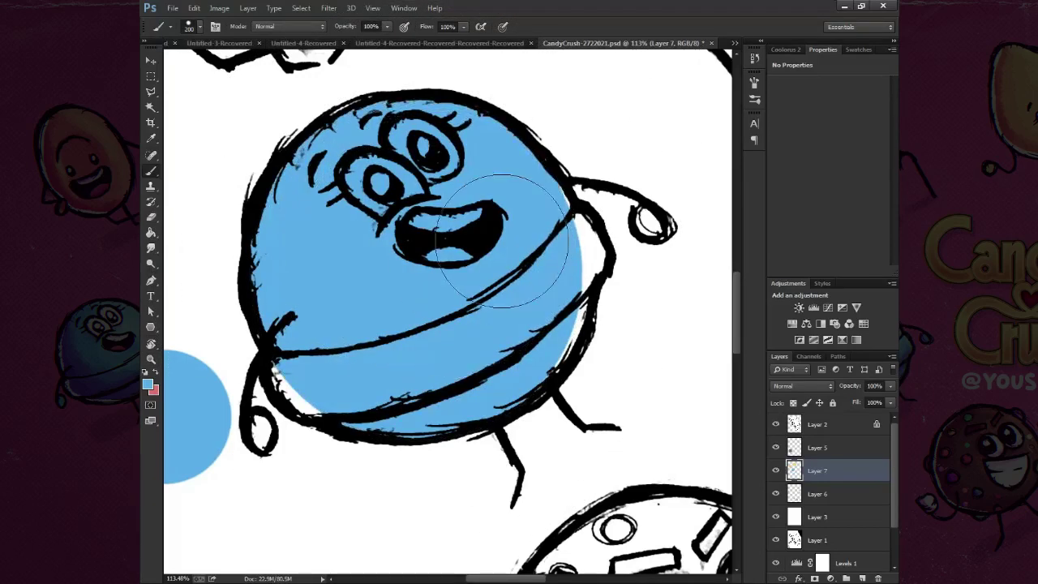
left_click_drag(503, 241, 532, 253)
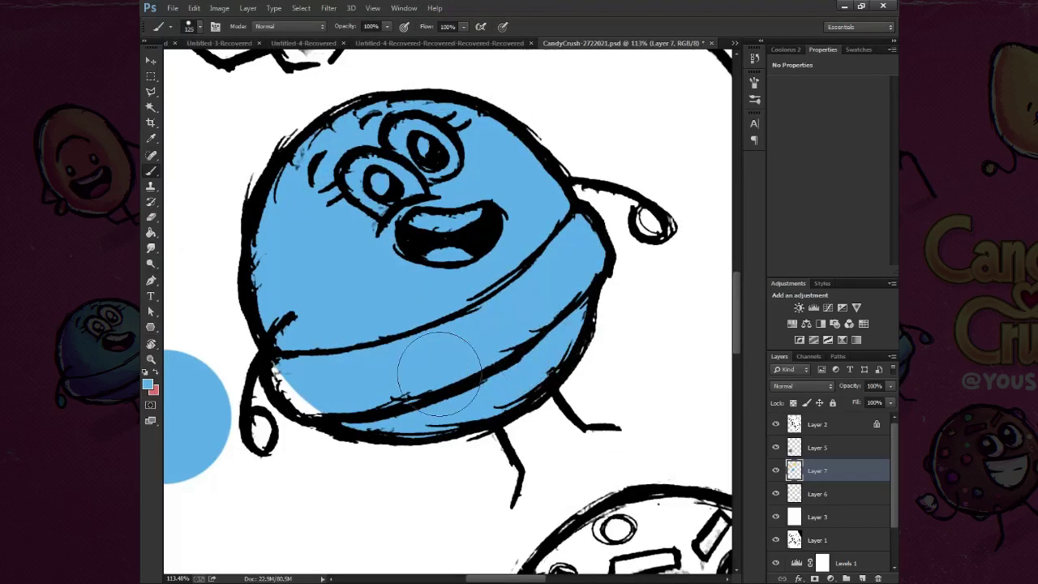
left_click_drag(439, 373, 307, 355)
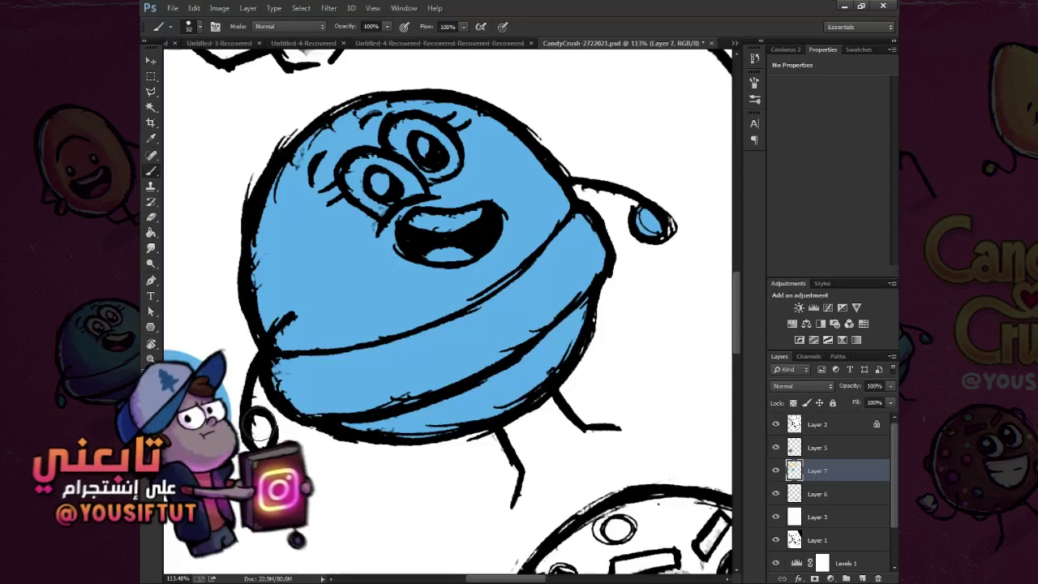
Step: Add a pink tongue, white teeth and white eyes to the bun
scroll(424, 300, "up", 1)
scroll(424, 300, "up", 5)
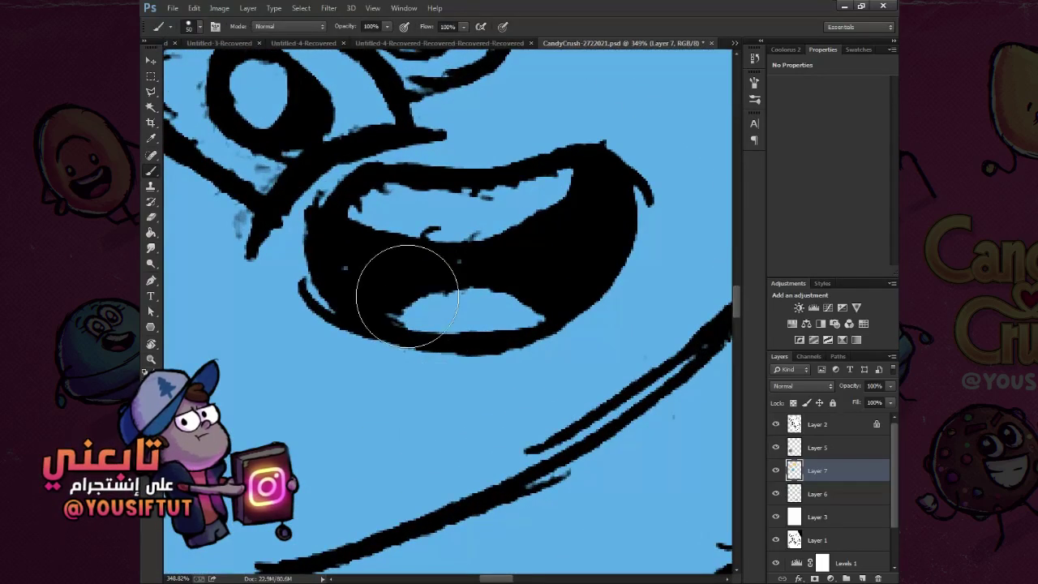
left_click_drag(381, 318, 543, 318)
left_click_drag(568, 197, 446, 369)
mouse_move(243, 369)
left_mouse_down()
mouse_move(340, 381)
mouse_move(463, 361)
left_mouse_up()
mouse_move(142, 340)
left_mouse_down()
mouse_move(345, 357)
mouse_move(235, 259)
mouse_move(405, 278)
mouse_move(454, 309)
left_mouse_up()
left_click_drag(336, 300, 356, 280)
mouse_move(381, 154)
left_mouse_down()
mouse_move(487, 90)
mouse_move(576, 195)
mouse_move(519, 244)
mouse_move(487, 214)
left_mouse_up()
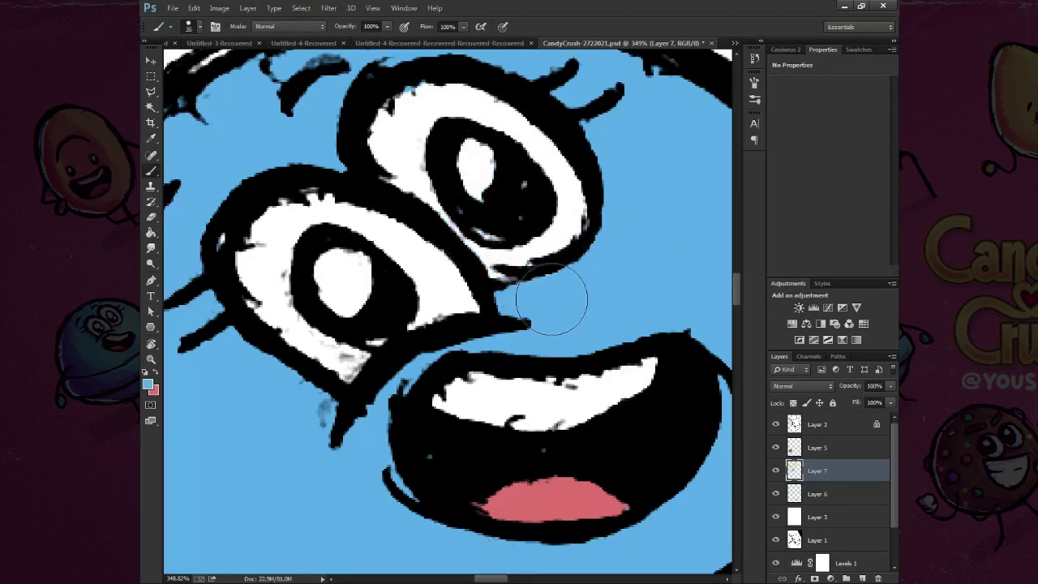
key("ctrl+0")
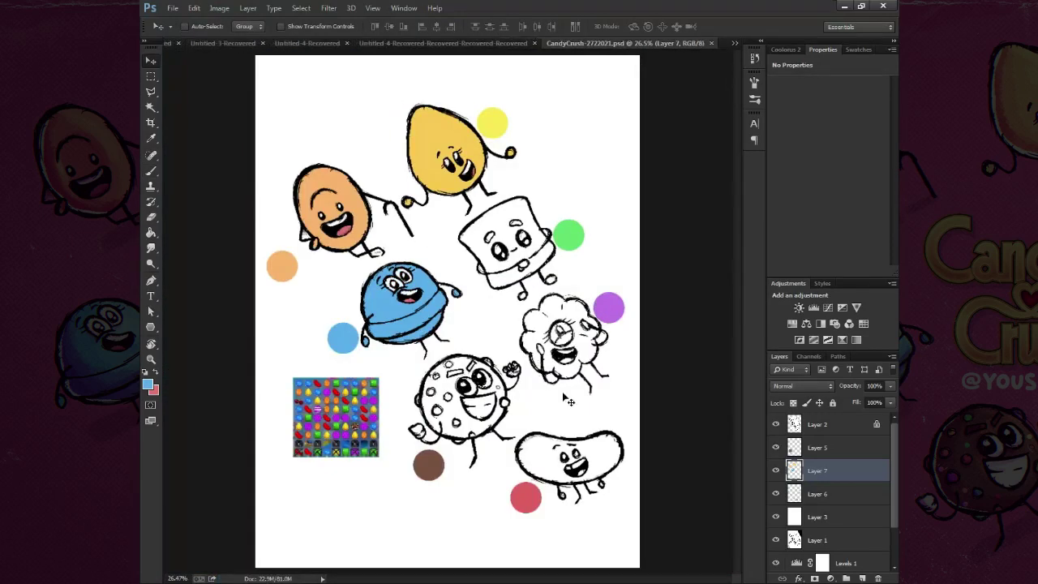
Step: Paint a green band inside the marshmallow's edge and fill its interior green
left_click_drag(554, 235, 609, 259)
left_click(598, 238, "alt")
left_click_drag(293, 170, 212, 255)
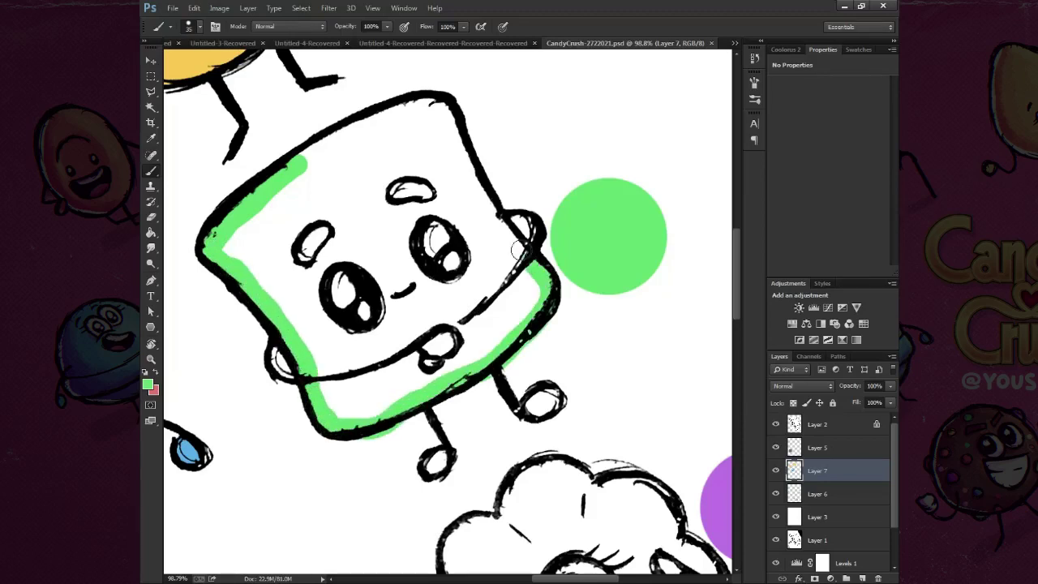
left_click_drag(518, 251, 301, 162)
key("Return")
key("alt+BackSpace")
key("e")
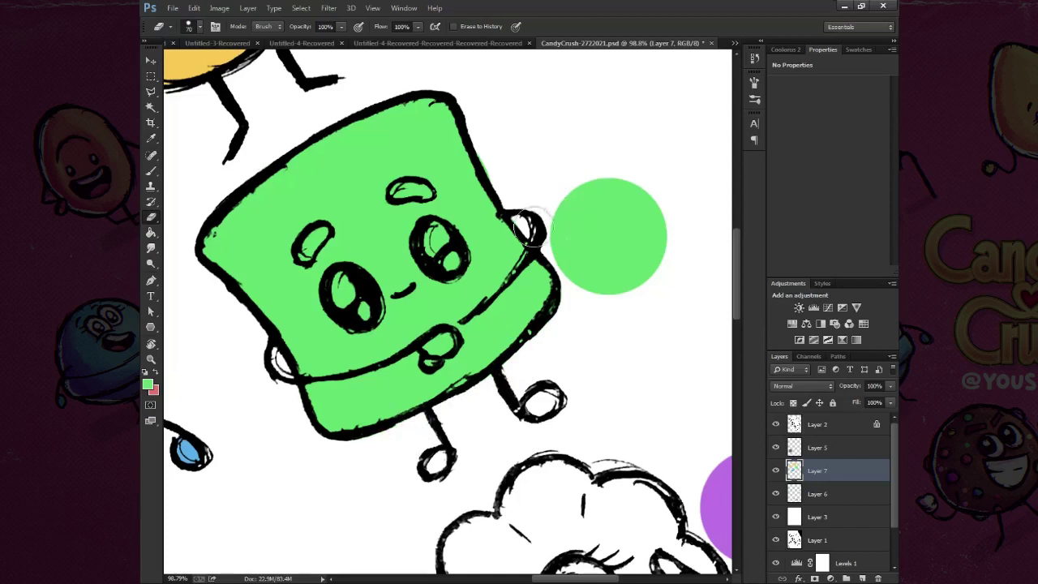
Step: Paint the marshmallow's left and right feet green
key("b")
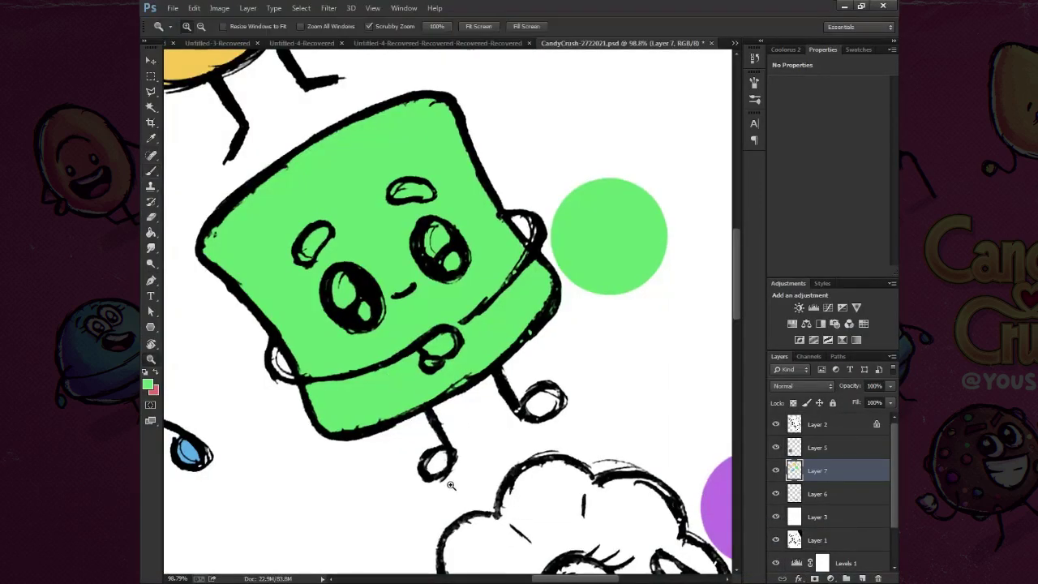
scroll(438, 463, "up", 5)
left_click_drag(349, 389, 389, 398)
left_click_drag(544, 359, 377, 517)
mouse_move(595, 321)
left_mouse_down()
mouse_move(665, 290)
mouse_move(598, 323)
left_mouse_up()
scroll(594, 322, "down", 3)
scroll(567, 324, "down", 5)
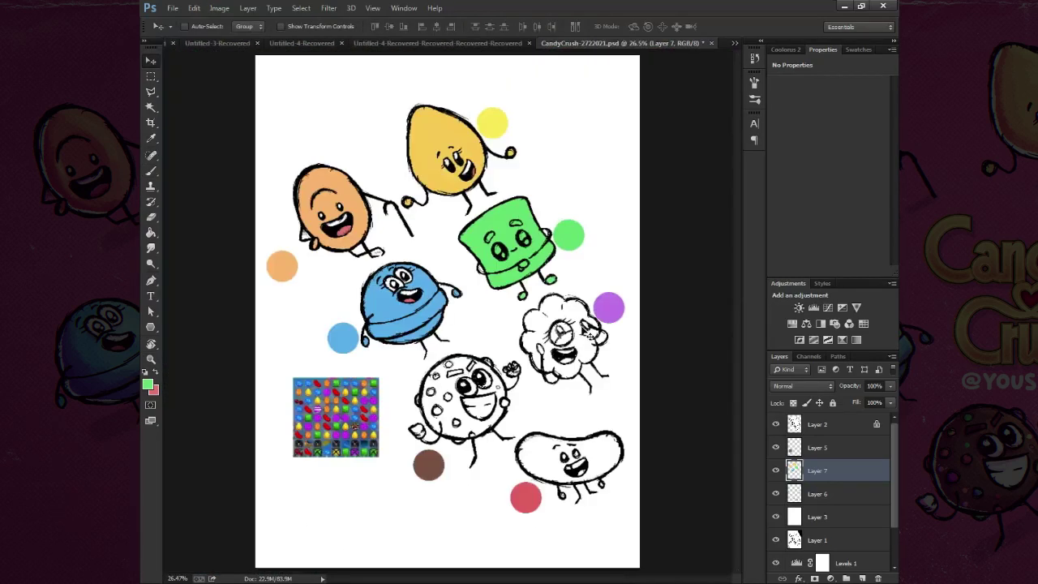
scroll(502, 260, "up", 4)
scroll(338, 340, "up", 2)
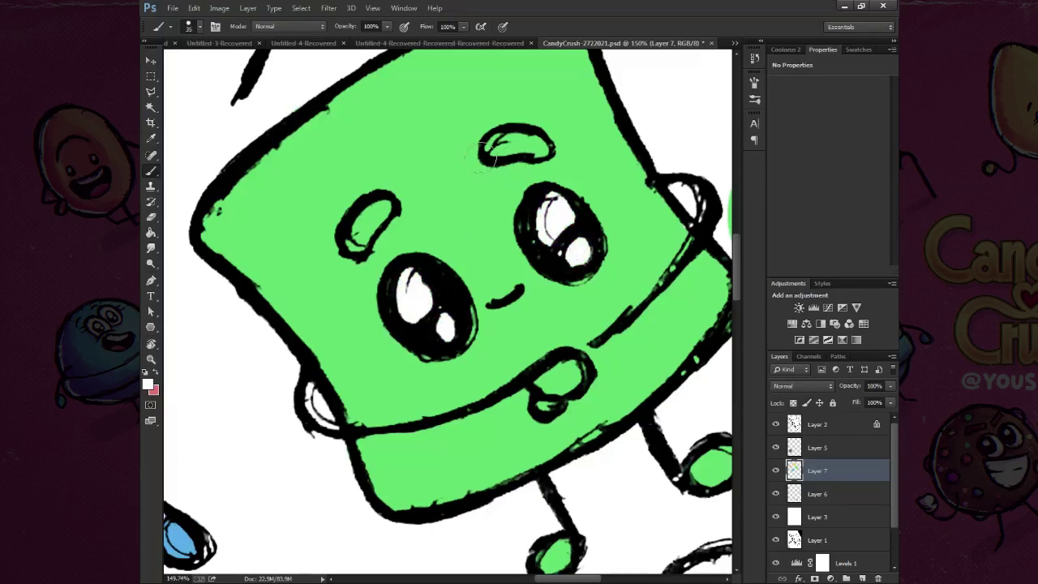
scroll(480, 151, "down", 2)
scroll(382, 389, "down", 5)
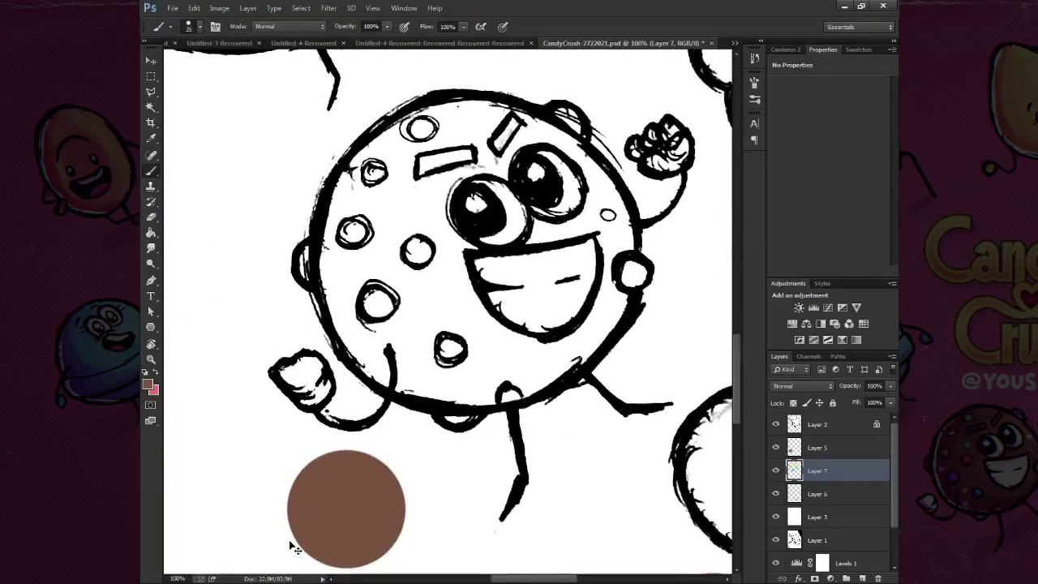
Step: Cover the cookie's body and edge gaps with brown using a large brush
key("bracketright")
key("bracketright")
key("bracketright")
left_click(479, 248)
key("bracketleft")
key("bracketleft")
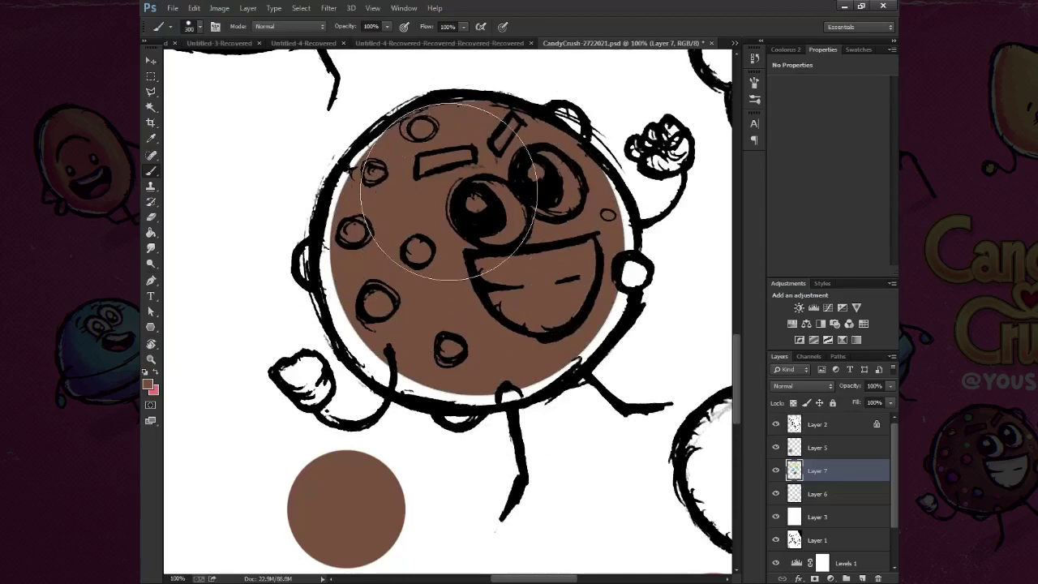
key("bracketleft")
key("bracketleft")
mouse_move(452, 324)
left_mouse_down()
mouse_move(548, 319)
mouse_move(577, 243)
left_mouse_up()
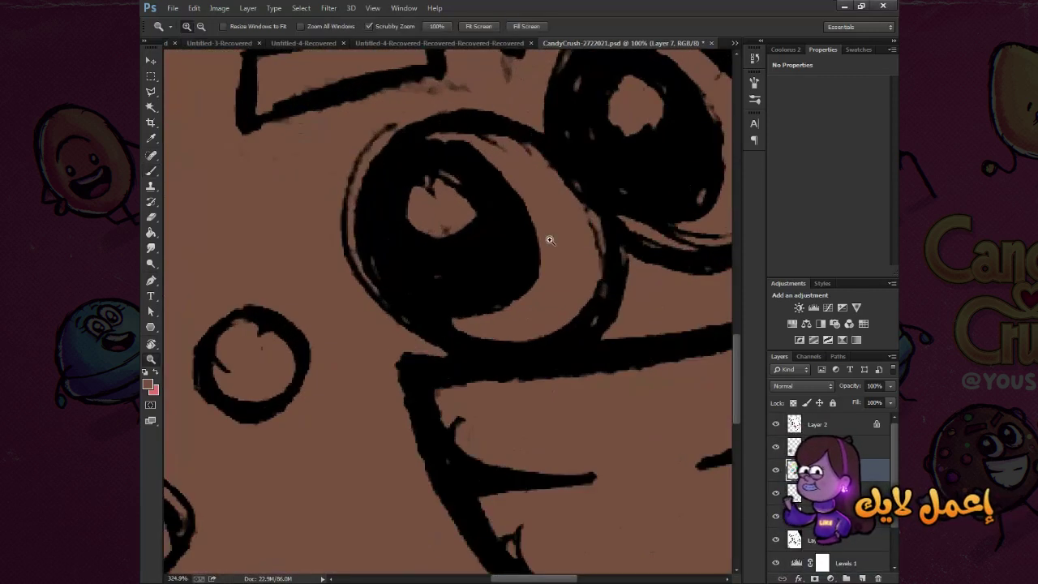
Step: Paint white highlights into both of the cookie's eyes
scroll(521, 263, "up", 5)
left_click_drag(461, 280, 459, 295)
key("x")
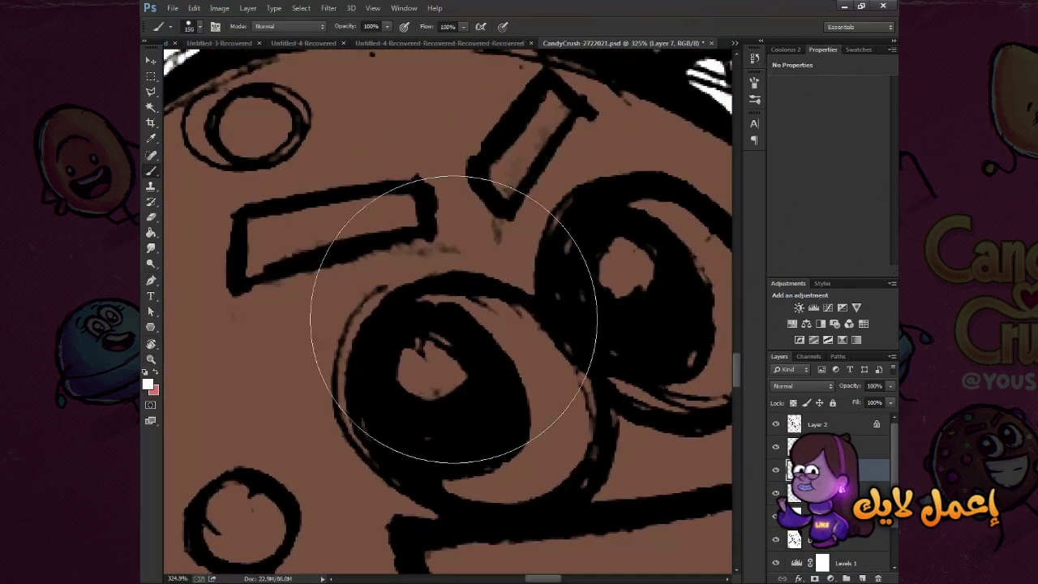
key("bracketleft")
key("bracketleft")
key("bracketleft")
left_click_drag(410, 357, 459, 381)
mouse_move(430, 302)
left_mouse_down()
mouse_move(549, 422)
mouse_move(528, 417)
mouse_move(494, 470)
mouse_move(365, 450)
left_mouse_up()
mouse_move(502, 207)
left_mouse_down()
mouse_move(533, 247)
mouse_move(567, 336)
mouse_move(475, 298)
left_mouse_up()
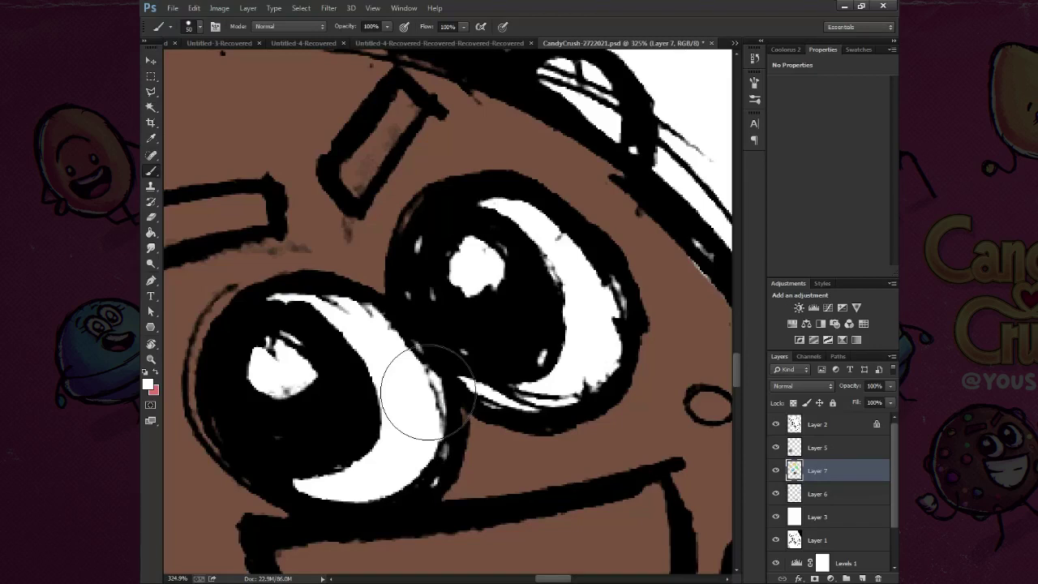
Step: Paint the cookie's grinning mouth white with one wide stroke
mouse_move(424, 394)
left_mouse_down()
mouse_move(367, 117)
mouse_move(297, 274)
mouse_move(324, 324)
mouse_move(284, 248)
mouse_move(602, 193)
left_mouse_up()
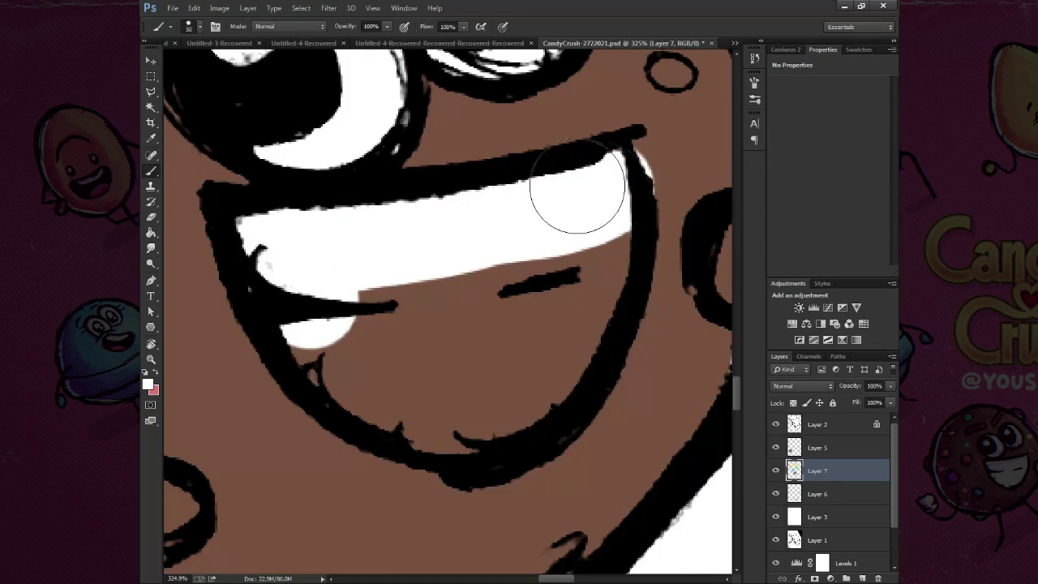
key("ctrl+z")
mouse_move(289, 283)
left_mouse_down()
mouse_move(579, 210)
mouse_move(452, 417)
mouse_move(349, 383)
mouse_move(405, 301)
mouse_move(533, 313)
left_mouse_up()
key("v")
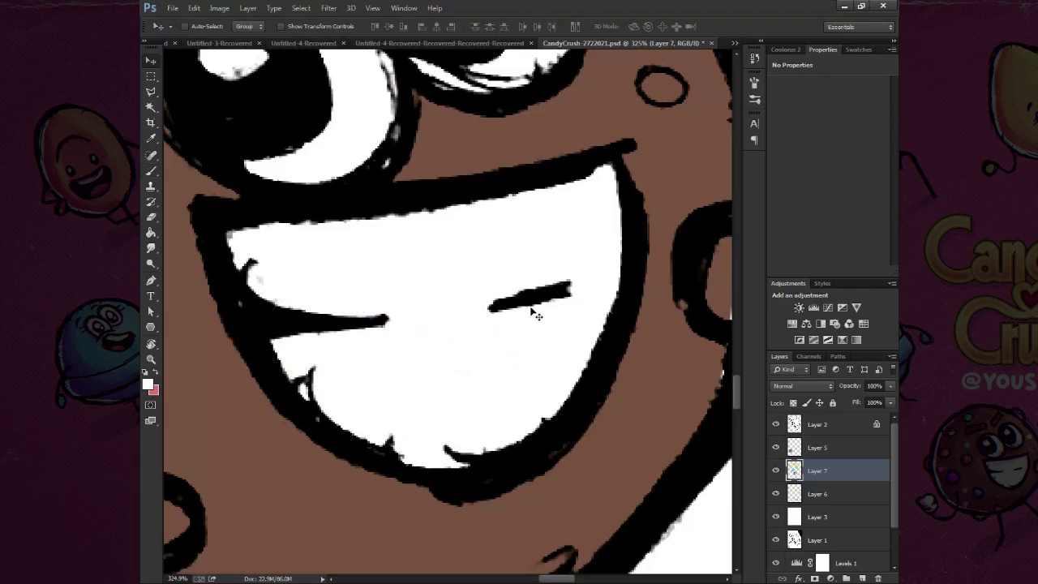
key("ctrl+0")
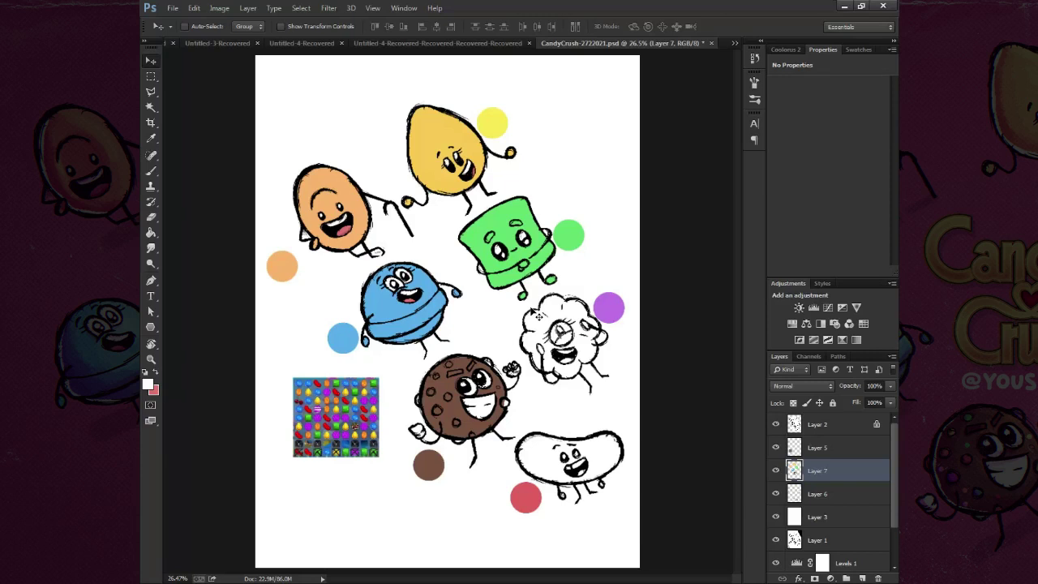
Step: Pan over the cookie's hand and the candy bomb reference, then zoom back out
key("b")
scroll(408, 362, "up", 5)
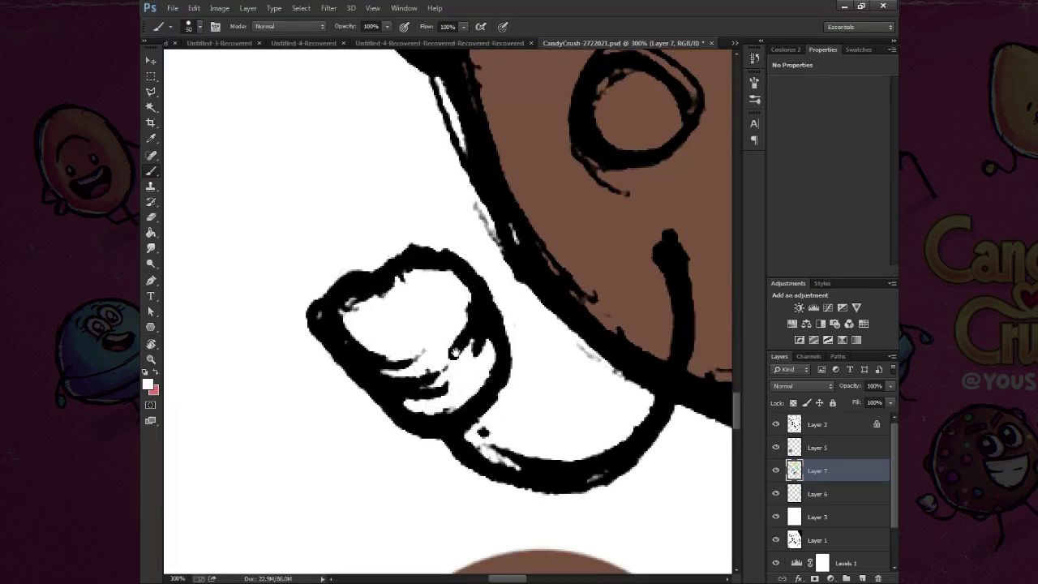
left_click_drag(697, 162, 468, 308)
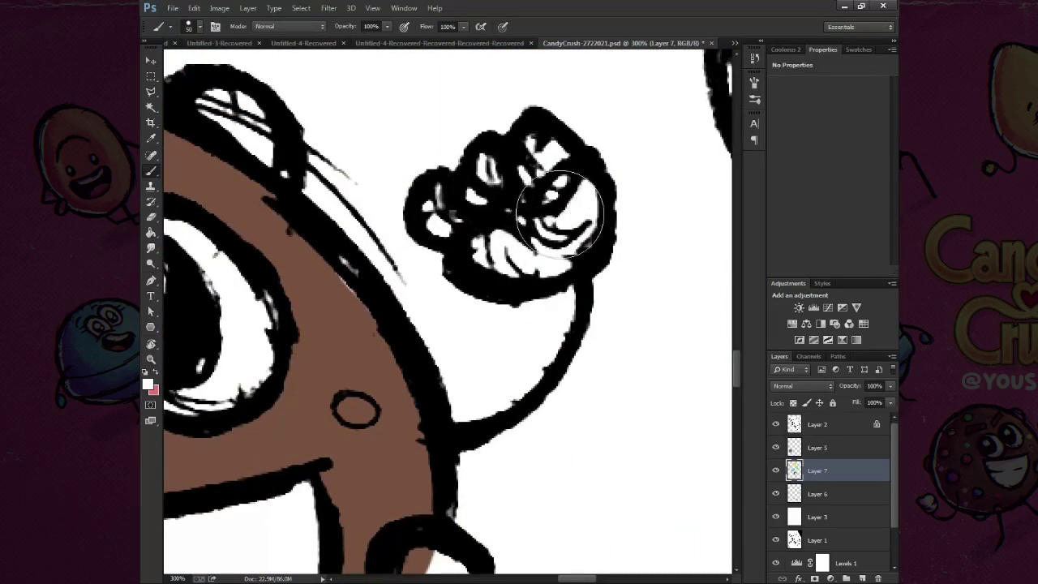
left_click_drag(559, 215, 410, 230)
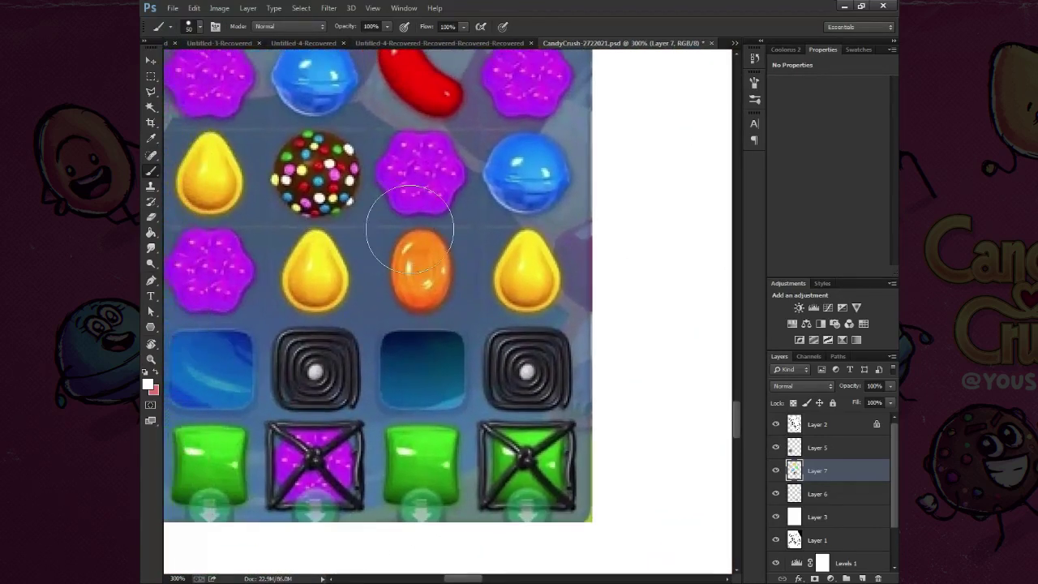
left_click_drag(571, 247, 515, 262)
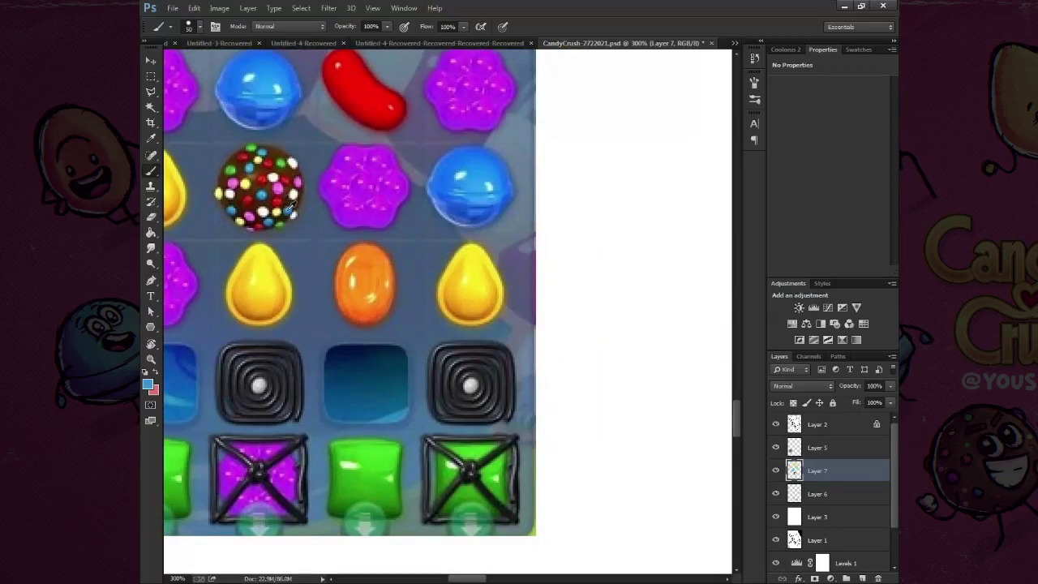
key("z")
mouse_move(290, 209)
left_mouse_down()
mouse_move(542, 407)
mouse_move(592, 409)
left_mouse_up()
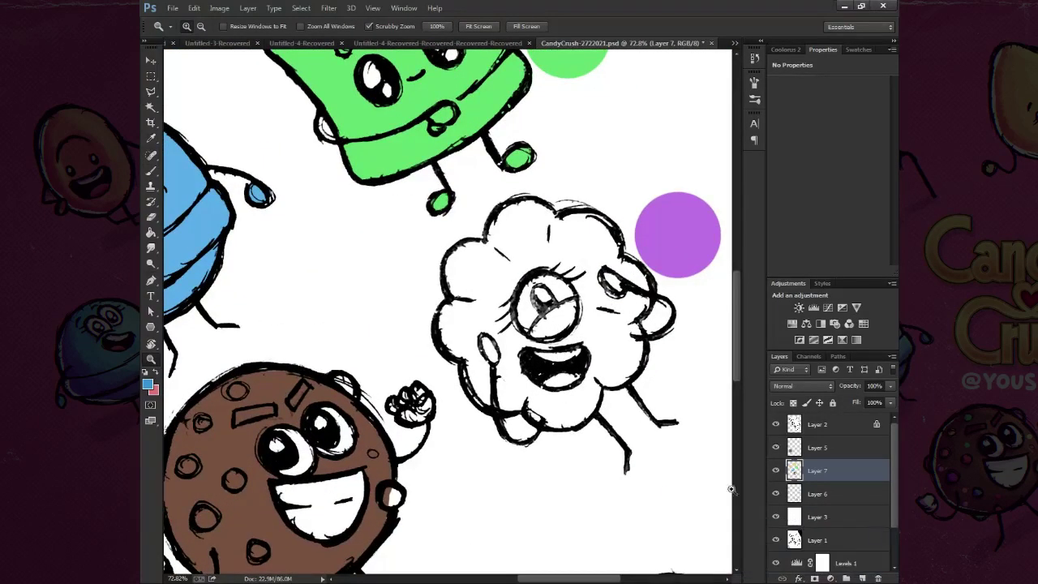
Step: Paint purple along the cloud character's top, right and left edges
left_click_drag(604, 306, 648, 306)
key("b")
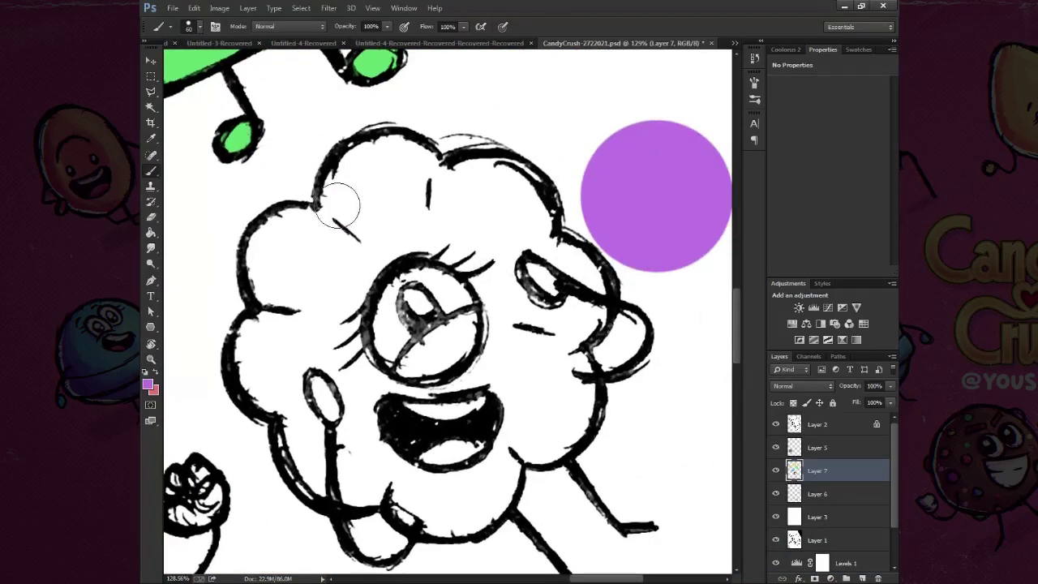
mouse_move(339, 206)
left_mouse_down()
mouse_move(587, 294)
mouse_move(549, 440)
left_mouse_up()
left_click_drag(500, 469, 445, 509)
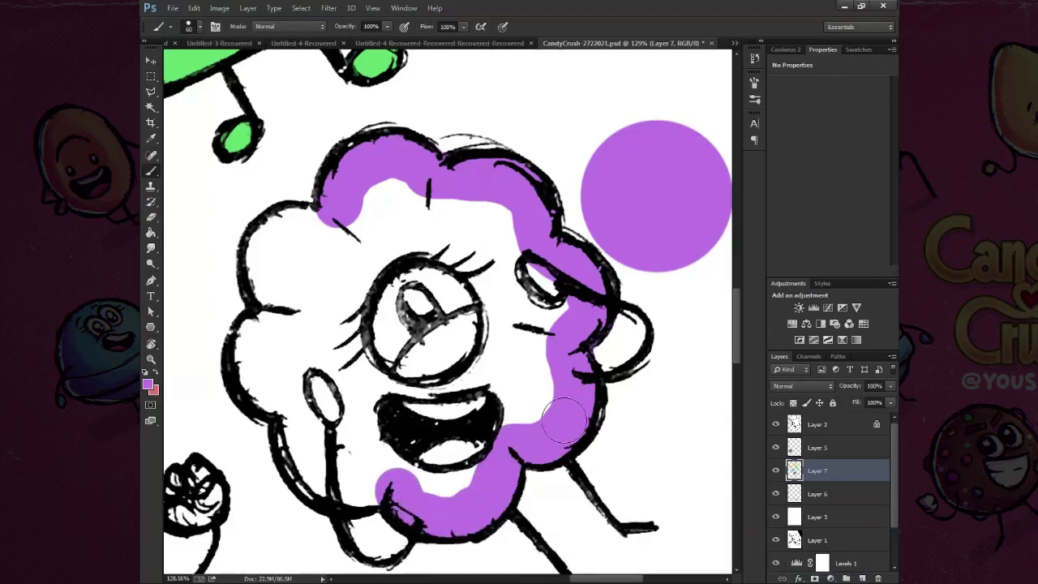
mouse_move(310, 467)
left_mouse_down()
mouse_move(253, 374)
mouse_move(283, 297)
mouse_move(262, 242)
mouse_move(327, 227)
left_mouse_up()
Step: Select the cloud's white interior, expand the selection and fill it purple
key("e")
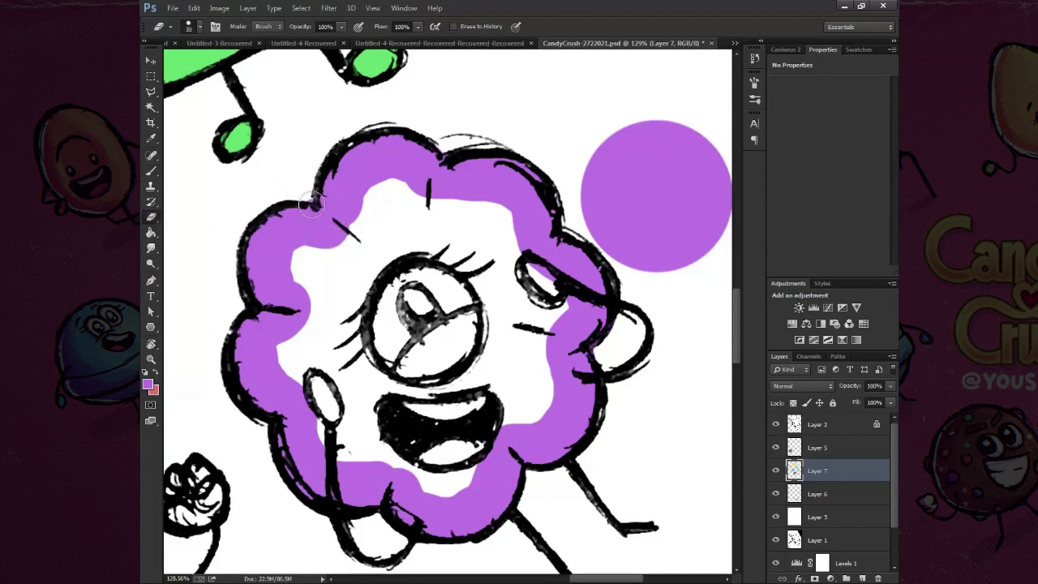
key("w")
left_click(371, 283)
key("Return")
key("alt+BackSpace")
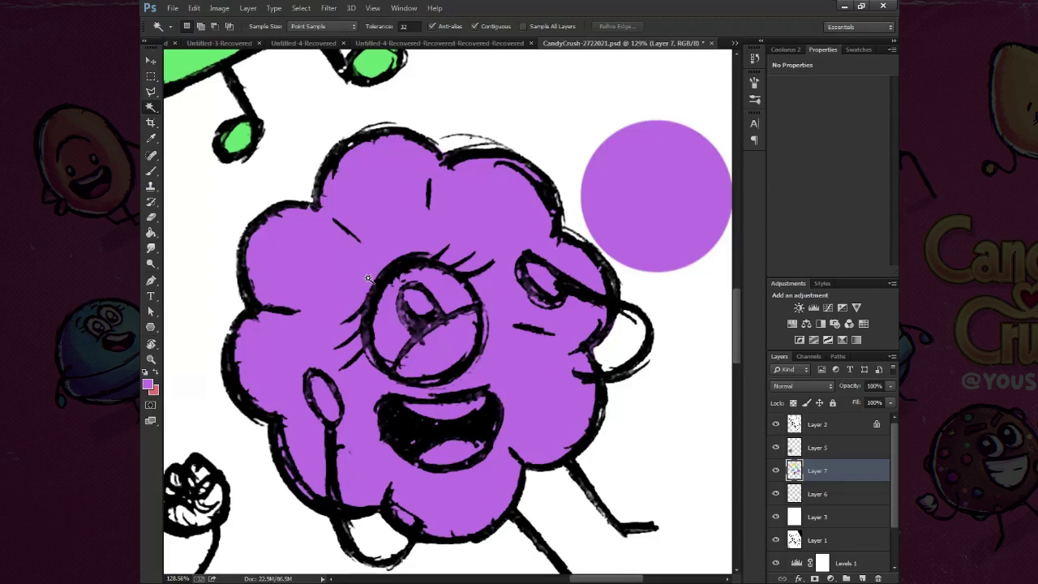
key("b")
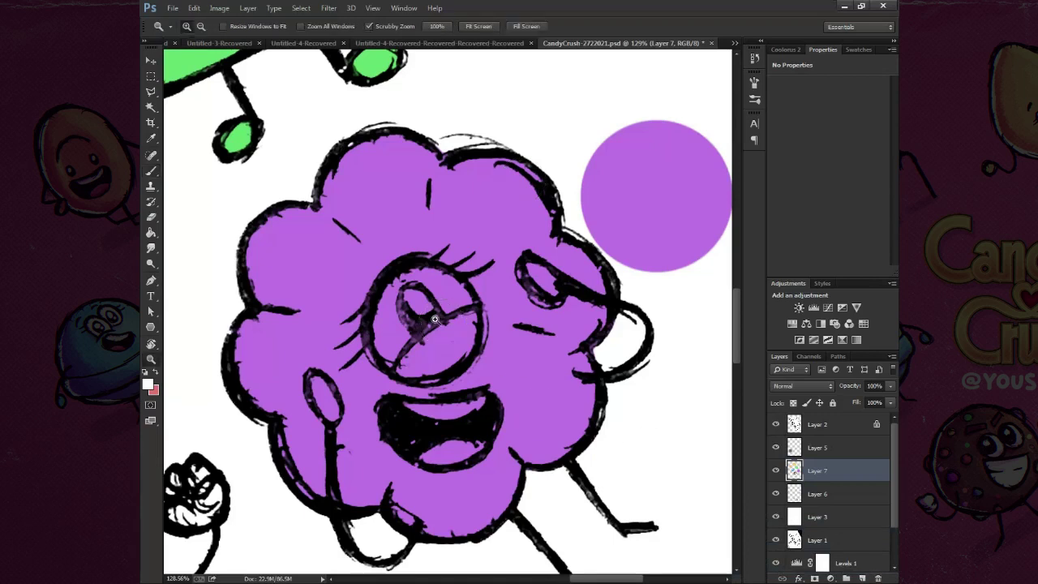
Step: Paint white into the cloud's eye and along its mouth
scroll(435, 316, "up", 3)
left_click_drag(389, 289, 327, 392)
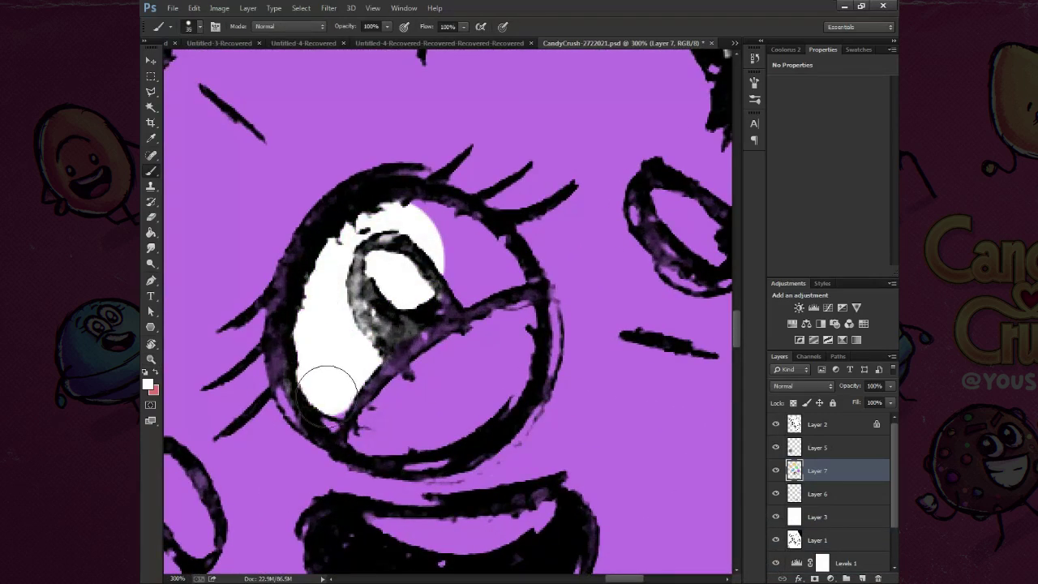
key("bracketright")
left_click_drag(436, 298, 505, 270)
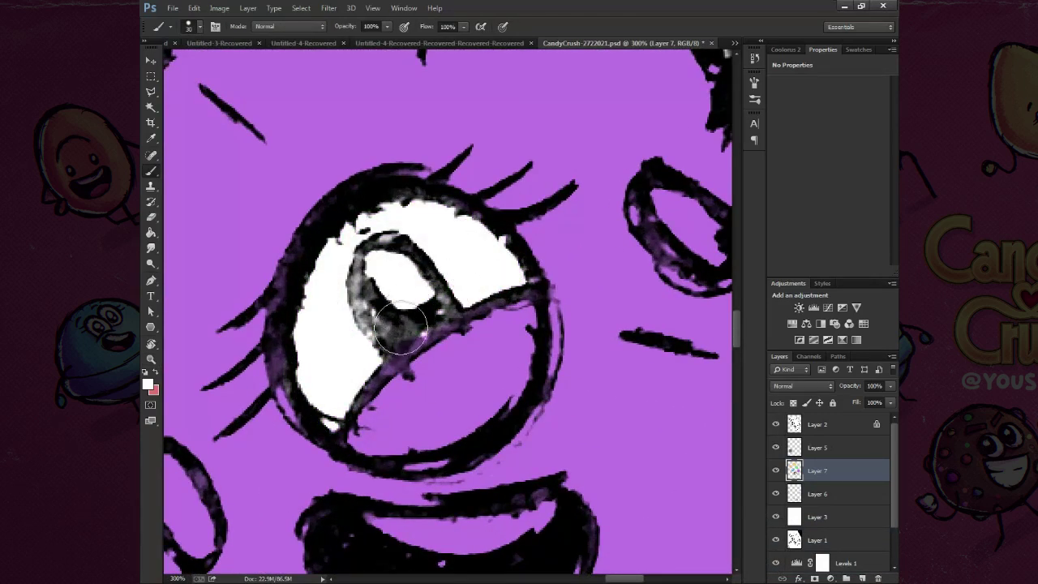
scroll(399, 328, "down", 3)
left_click_drag(405, 332, 582, 329)
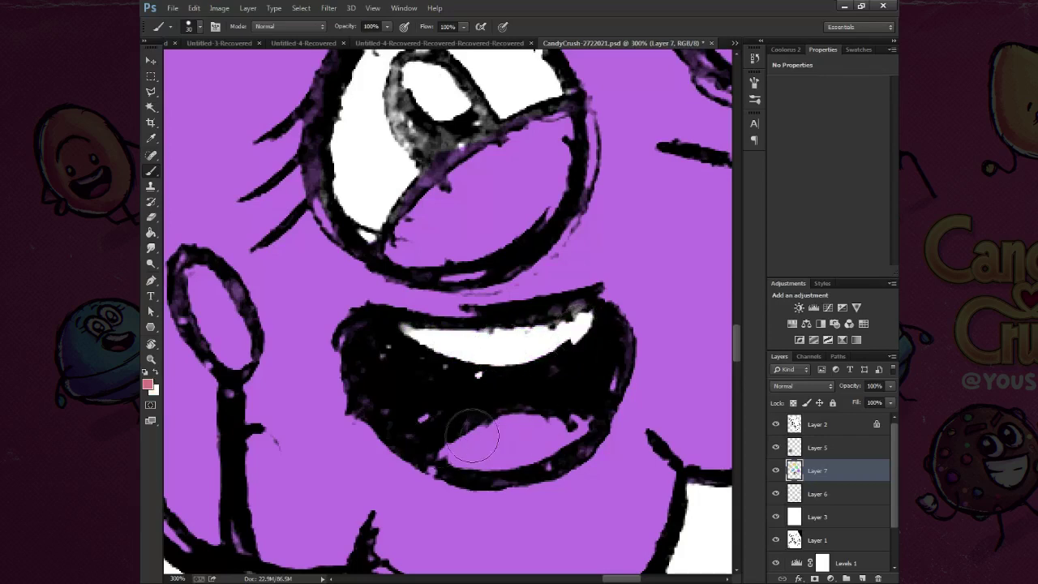
key("z")
key("ctrl+0")
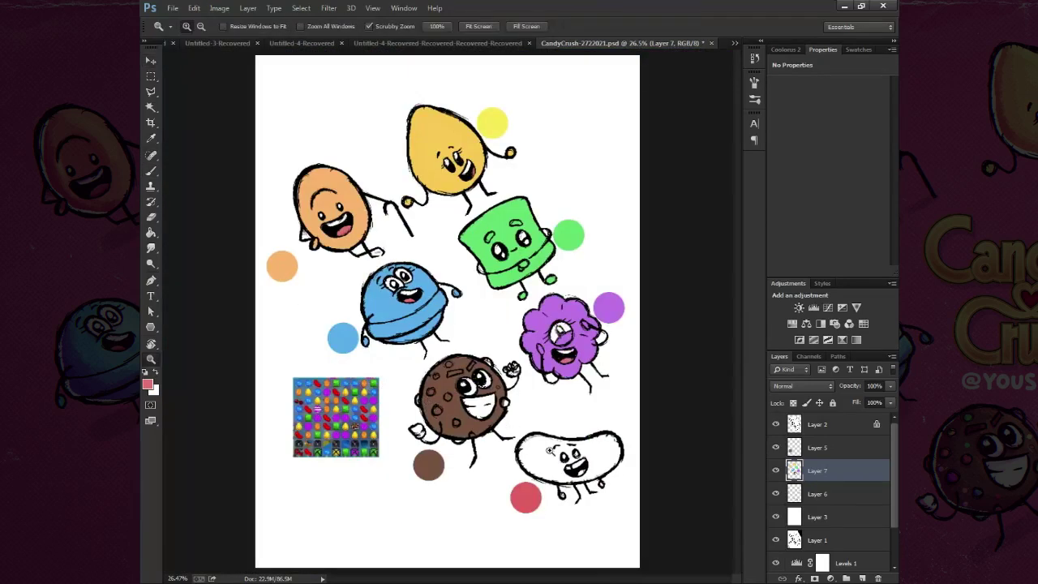
Step: Paint red around the bean's inner edge, mouth and chin with a larger brush
left_click(582, 496)
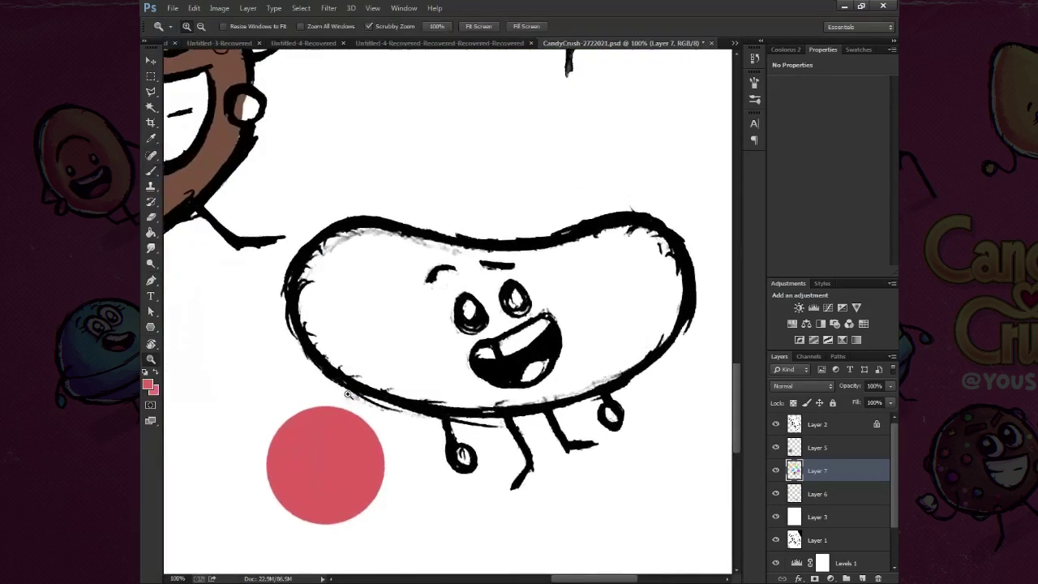
key("b")
key("bracketright")
key("bracketright")
key("bracketright")
mouse_move(381, 106)
left_mouse_down()
mouse_move(430, 202)
mouse_move(463, 127)
mouse_move(637, 236)
mouse_move(325, 300)
mouse_move(425, 217)
mouse_move(579, 186)
mouse_move(584, 174)
left_mouse_up()
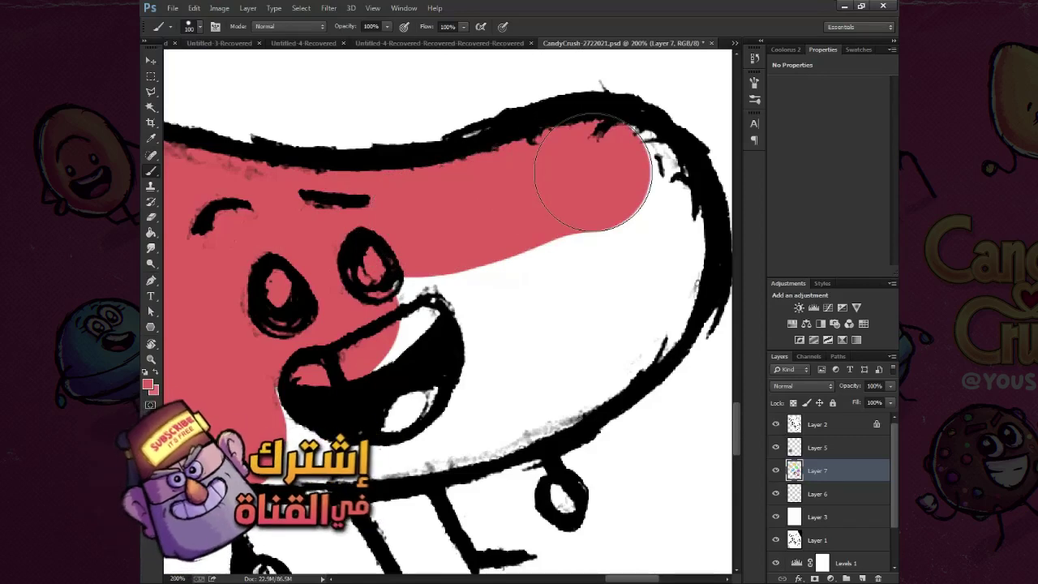
mouse_move(556, 324)
left_mouse_down()
mouse_move(341, 381)
mouse_move(623, 331)
mouse_move(441, 301)
mouse_move(568, 284)
left_mouse_up()
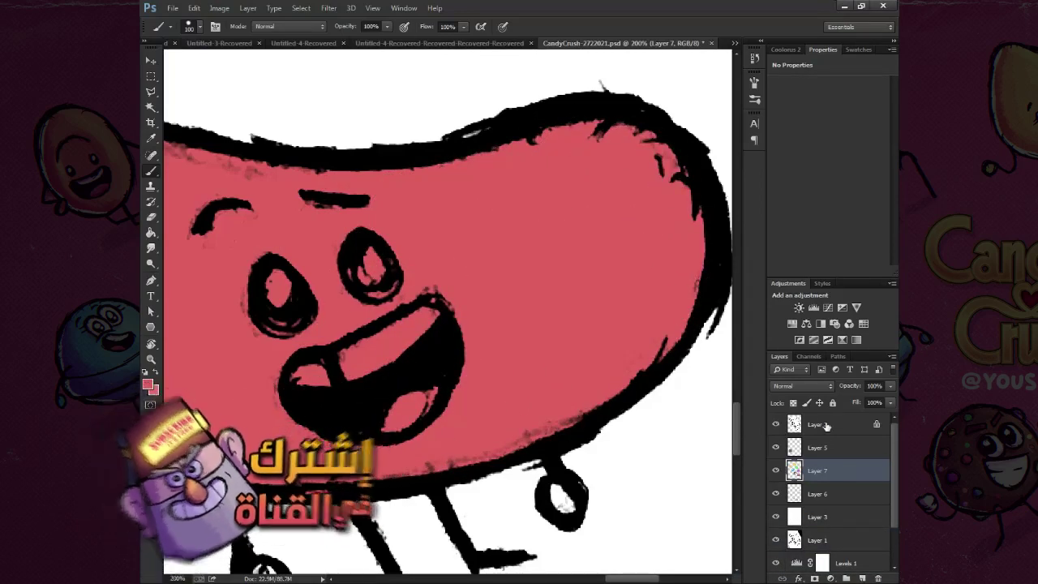
Step: Zoom in on the bean's eyes and widen the right eye's opening with pink
key("z")
left_click_drag(290, 314, 328, 321)
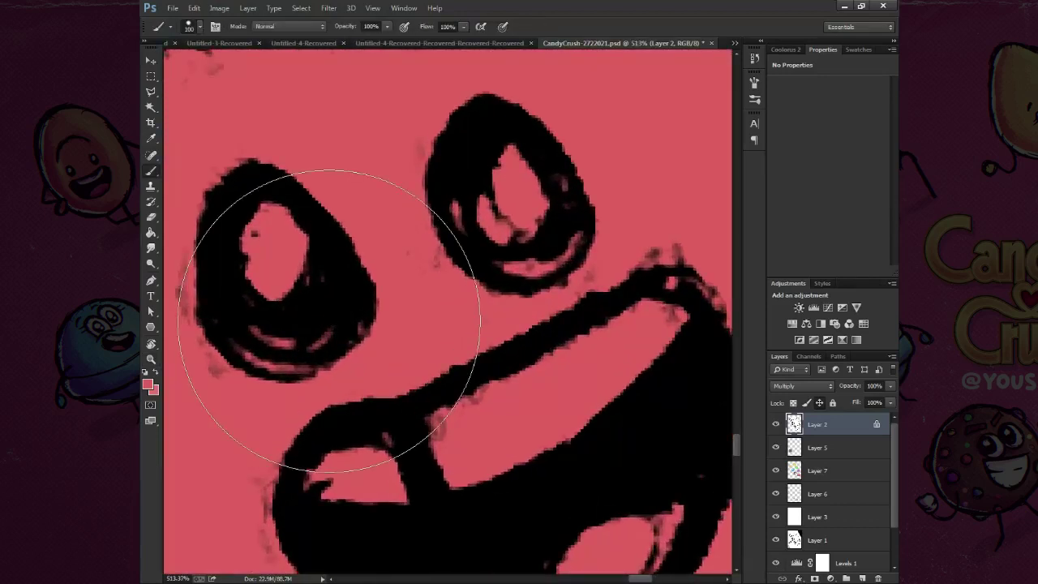
key("bracketleft")
key("bracketleft")
key("bracketleft")
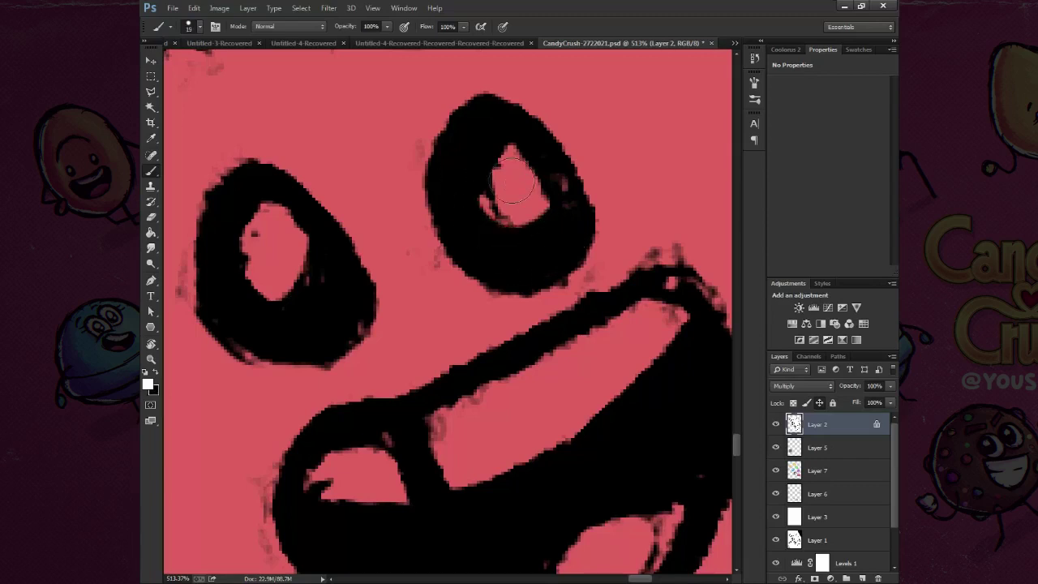
left_click_drag(514, 183, 509, 206)
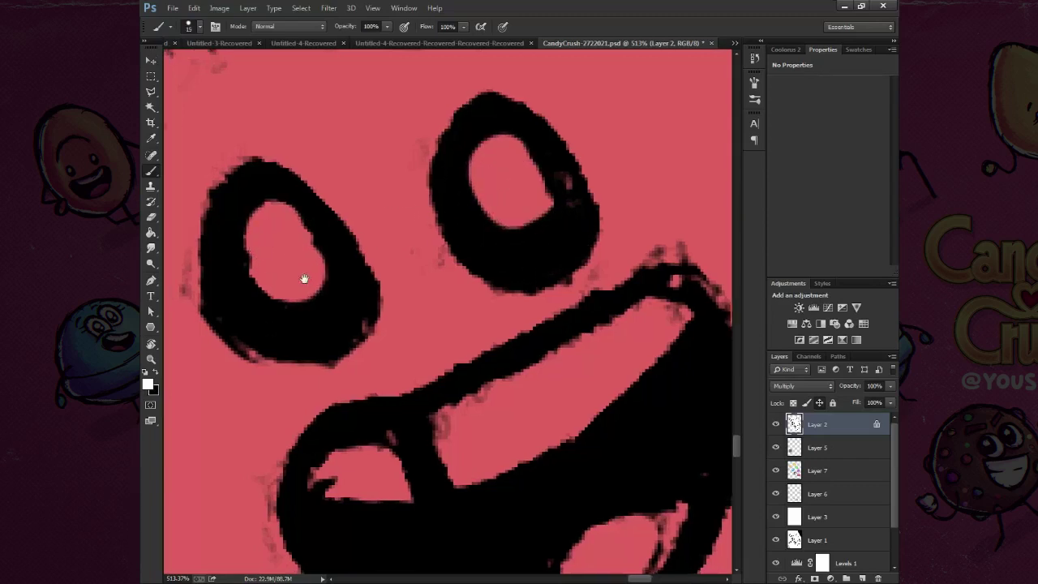
Step: Paint the bean's whole tooth band solid white
scroll(475, 429, "down", 2)
key("alt+bracketleft")
key("alt+bracketleft")
left_click_drag(422, 389, 348, 412)
mouse_move(454, 349)
left_mouse_down()
mouse_move(568, 282)
mouse_move(698, 229)
mouse_move(470, 381)
left_mouse_up()
left_click_drag(519, 341, 649, 268)
key("v")
scroll(633, 290, "down", 5)
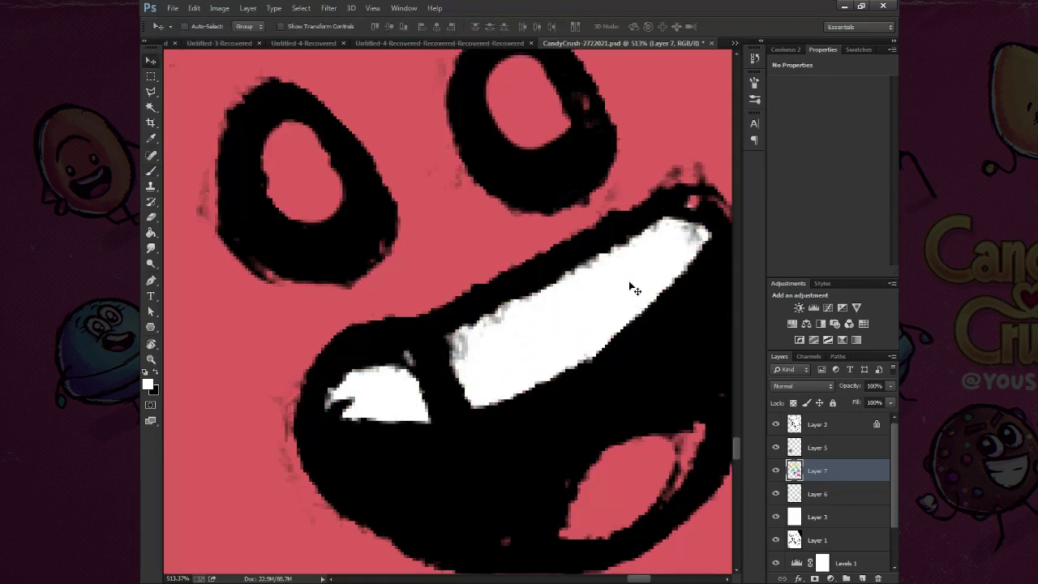
scroll(486, 454, "up", 4)
key("b")
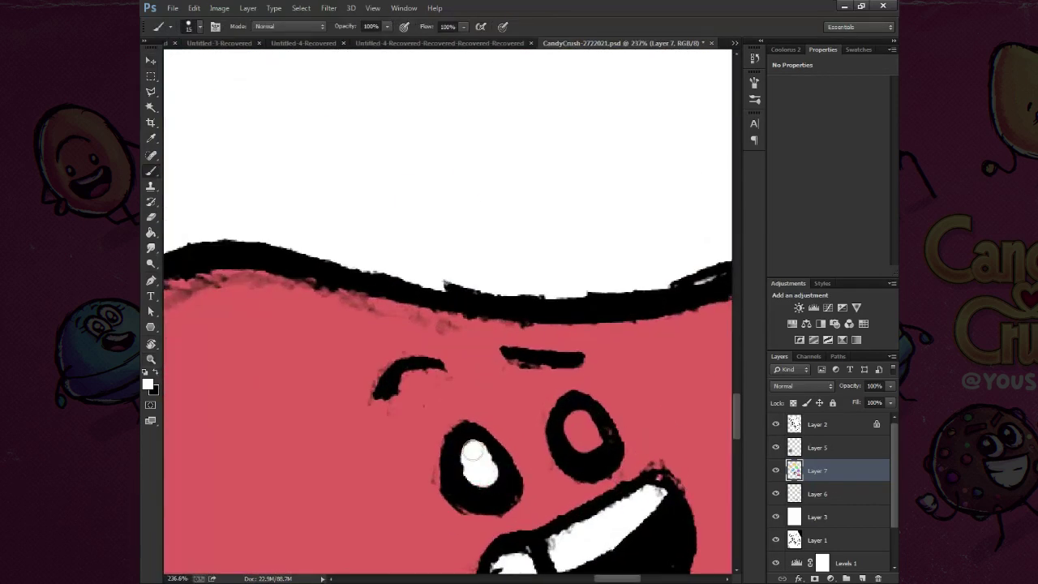
key("ctrl+0")
Step: Toggle the colour fill to check the line art, then hide the colour sample dots
key("v")
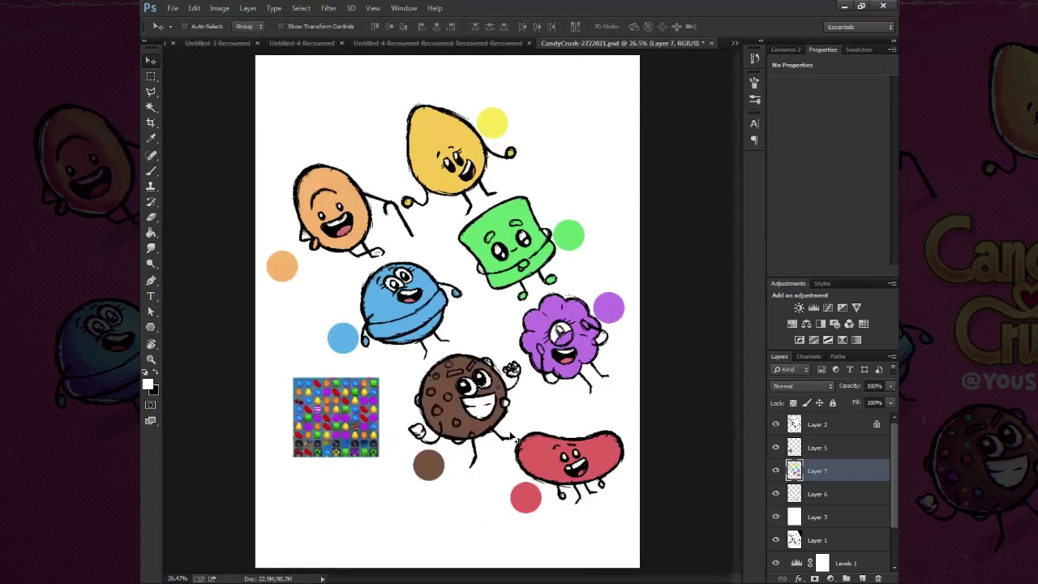
left_click(775, 471)
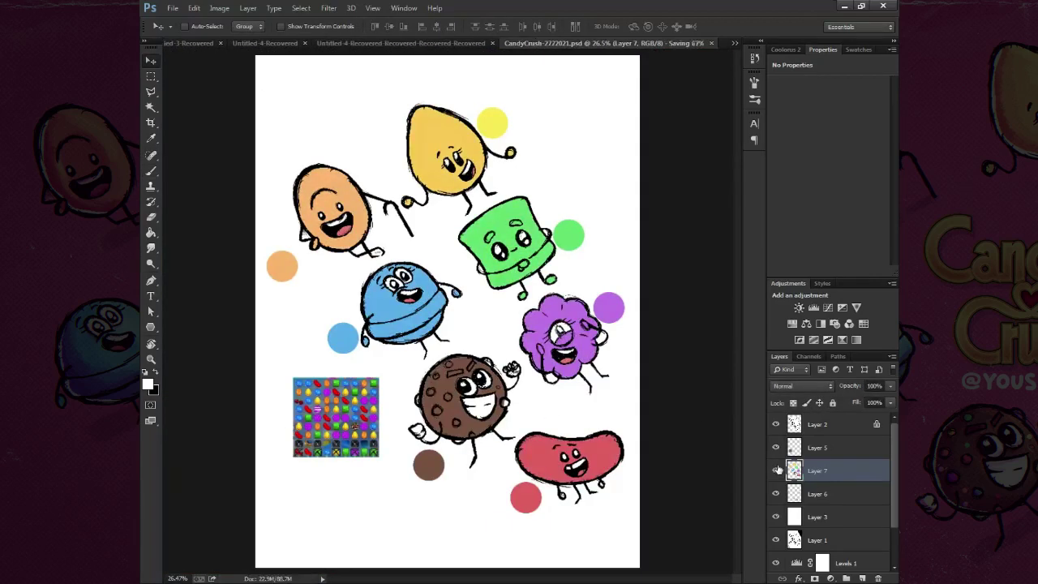
left_click(776, 493)
left_click(819, 494)
Step: Add a new layer and choose pale lilac #dcafe0 as the paint colour
left_click(862, 578)
left_click(147, 385)
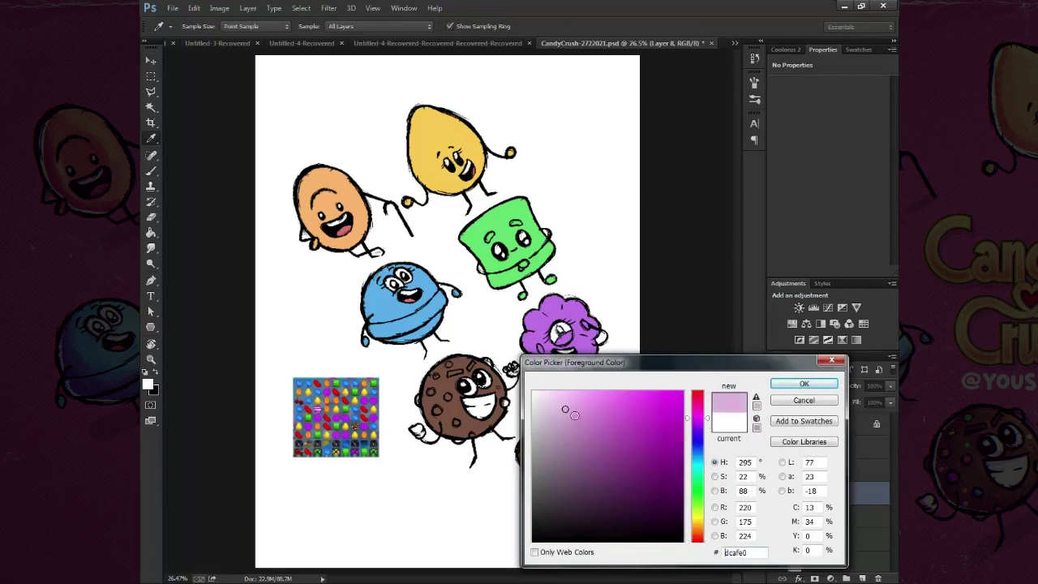
left_click(777, 389)
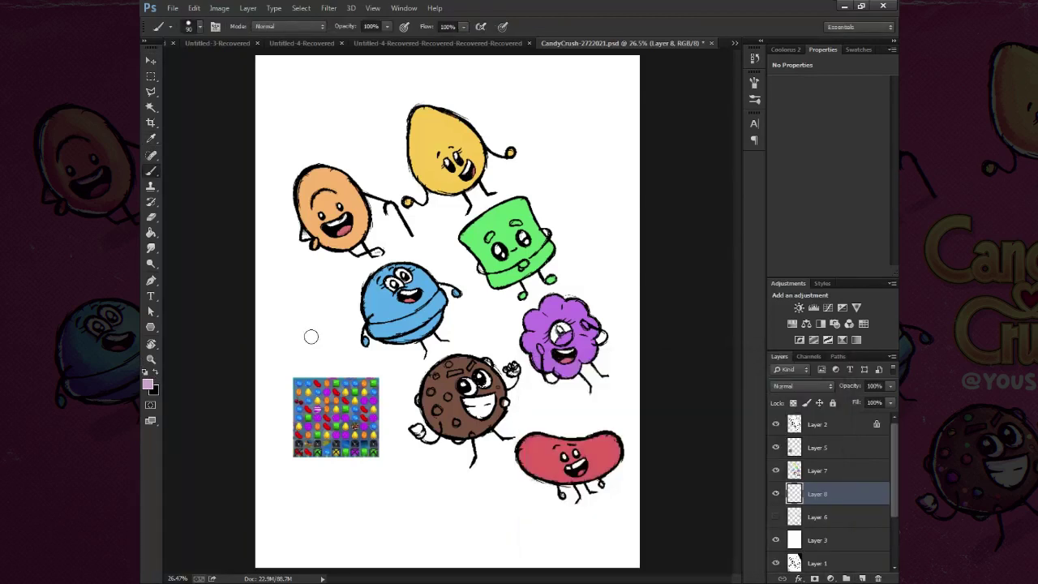
Step: Add Layer 9, clip it to the character colours and set it to Multiply
left_click(803, 386)
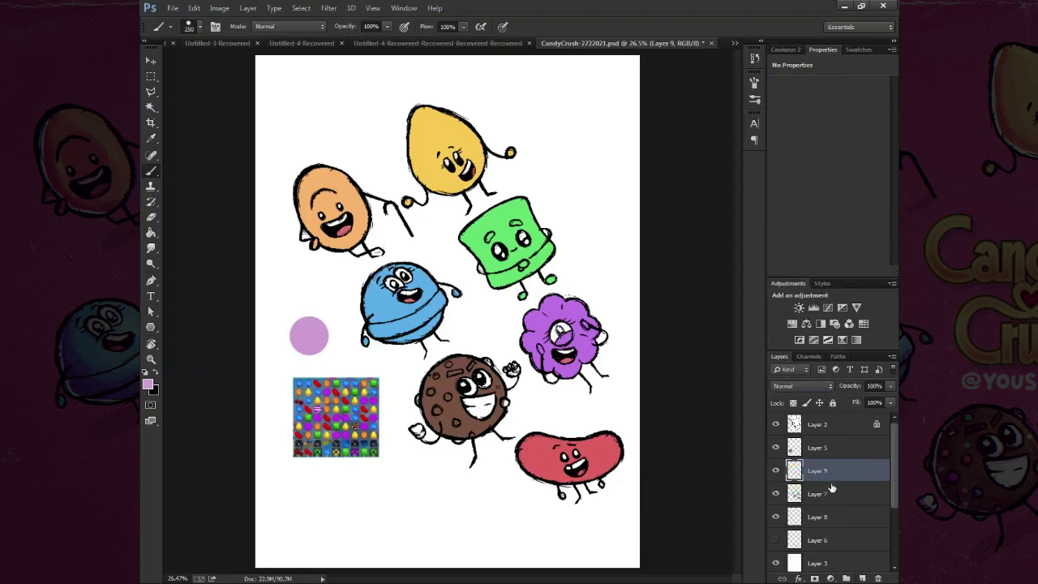
left_click(803, 385)
left_click(791, 120)
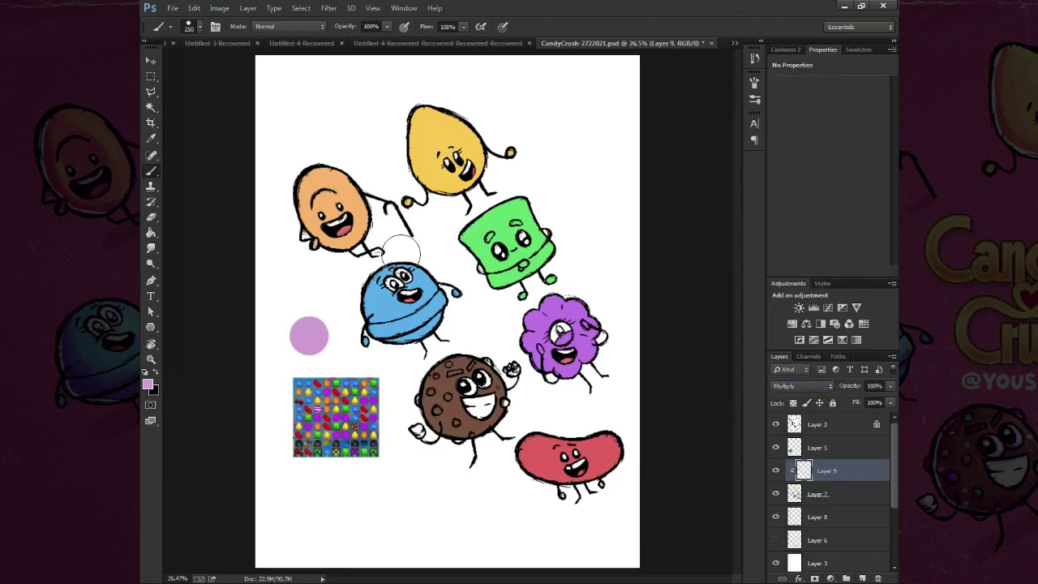
right_click(353, 275)
Step: Shade the yellow character's left side and bottom darker with a 200-size brush
left_click_drag(305, 172, 334, 243)
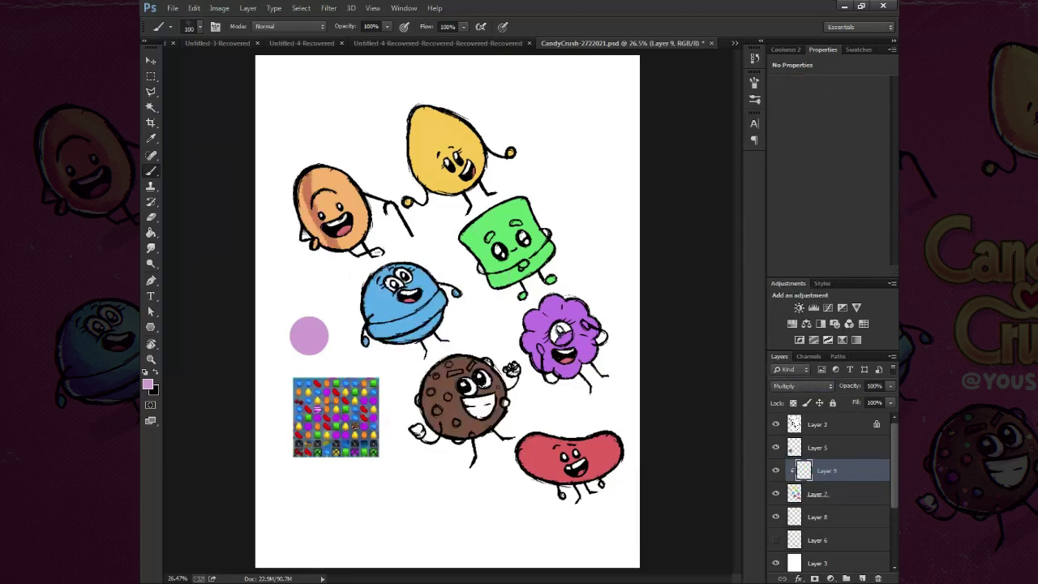
scroll(416, 184, "up", 3)
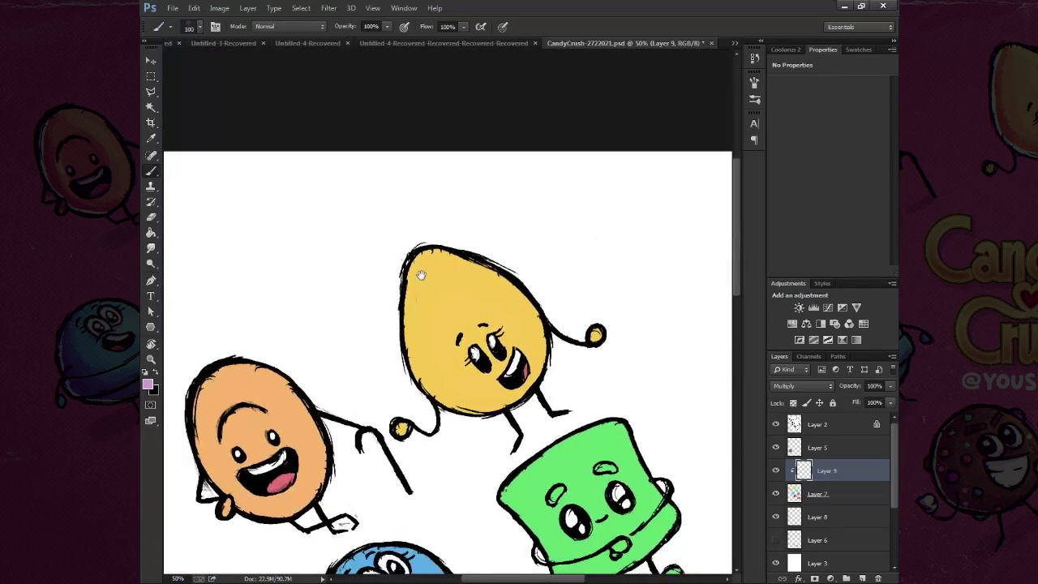
scroll(421, 276, "up", 1)
left_click_drag(414, 239, 520, 422)
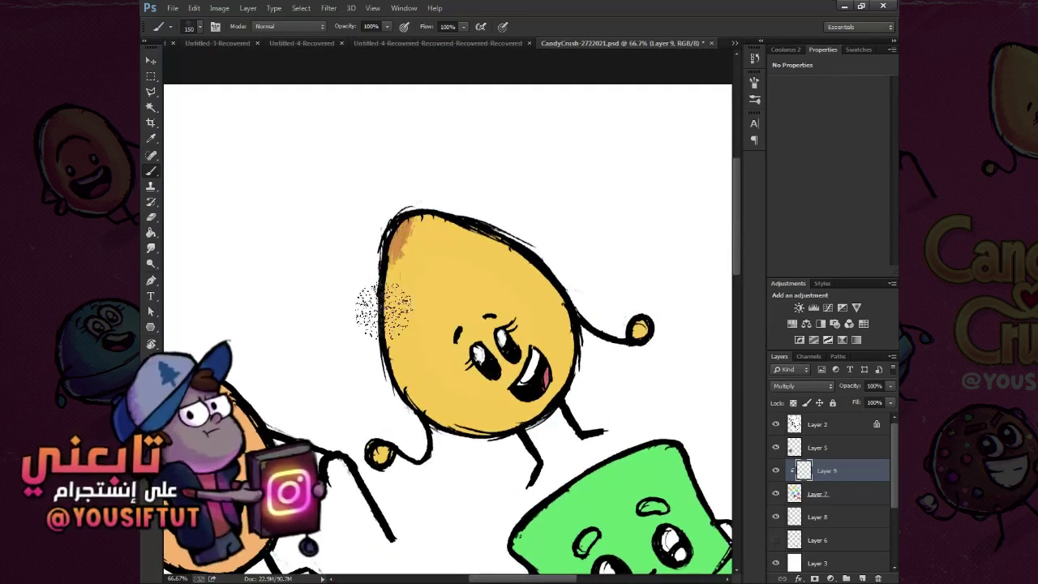
key("ctrl+z")
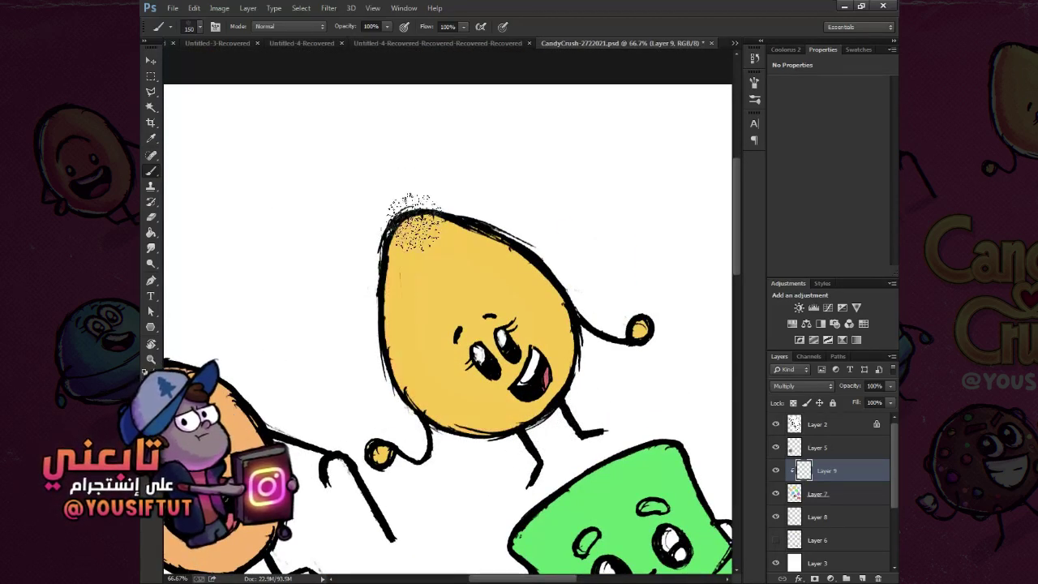
left_click_drag(412, 203, 568, 413)
key("bracketright")
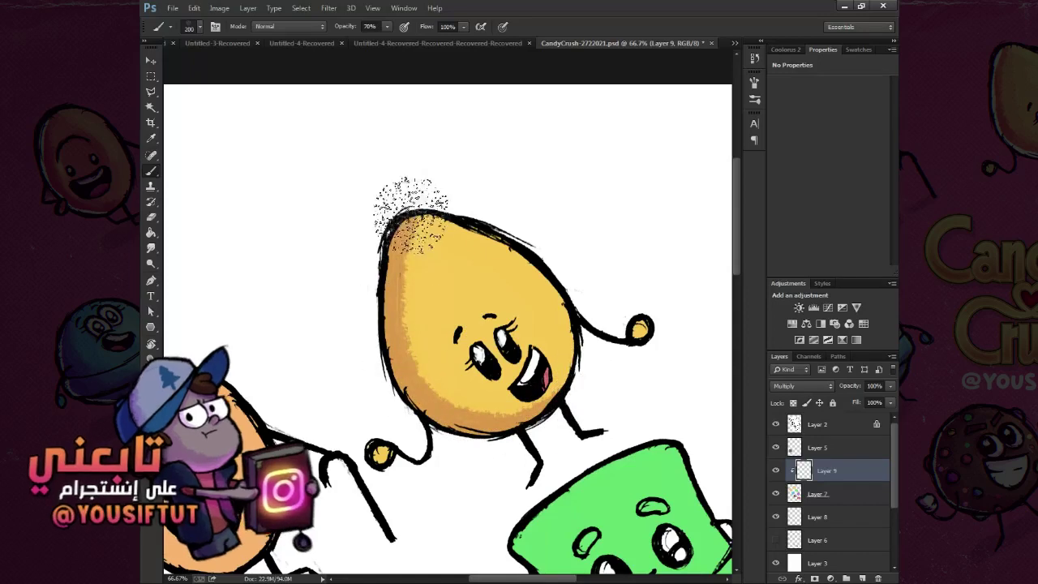
left_click_drag(410, 190, 560, 426)
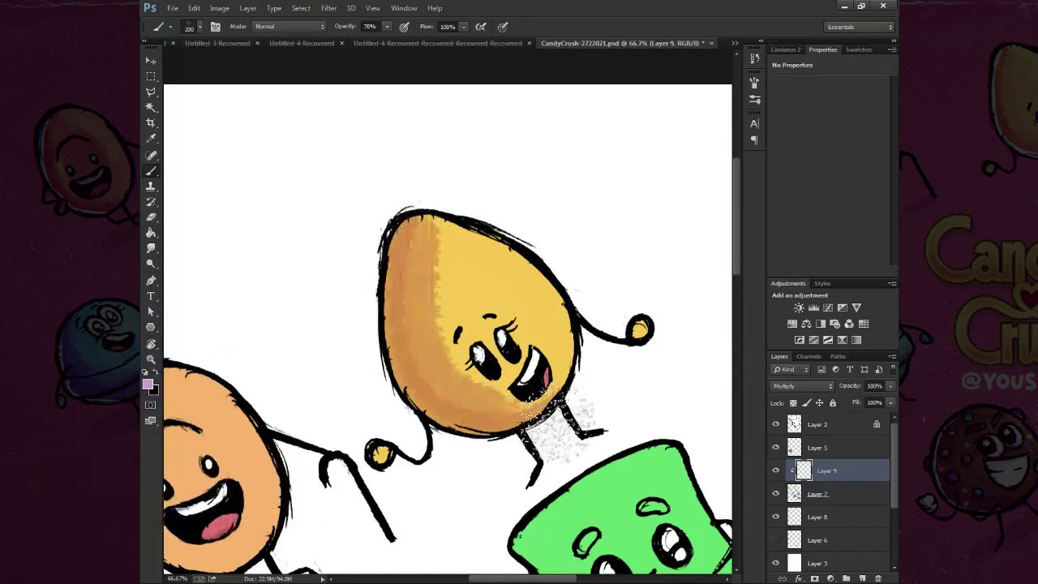
Step: Try softer 30% opacity shading along the yellow character's top and right, then undo it
left_click(469, 373, "ctrl")
key("bracketleft")
key("bracketleft")
key("bracketleft")
mouse_move(486, 204)
left_mouse_down()
mouse_move(579, 359)
mouse_move(320, 171)
left_mouse_up()
key("ctrl+z")
key("3")
mouse_move(441, 174)
left_mouse_down()
mouse_move(584, 381)
mouse_move(568, 267)
mouse_move(361, 154)
left_mouse_up()
key("ctrl+z")
key("bracketright")
key("bracketright")
key("bracketright")
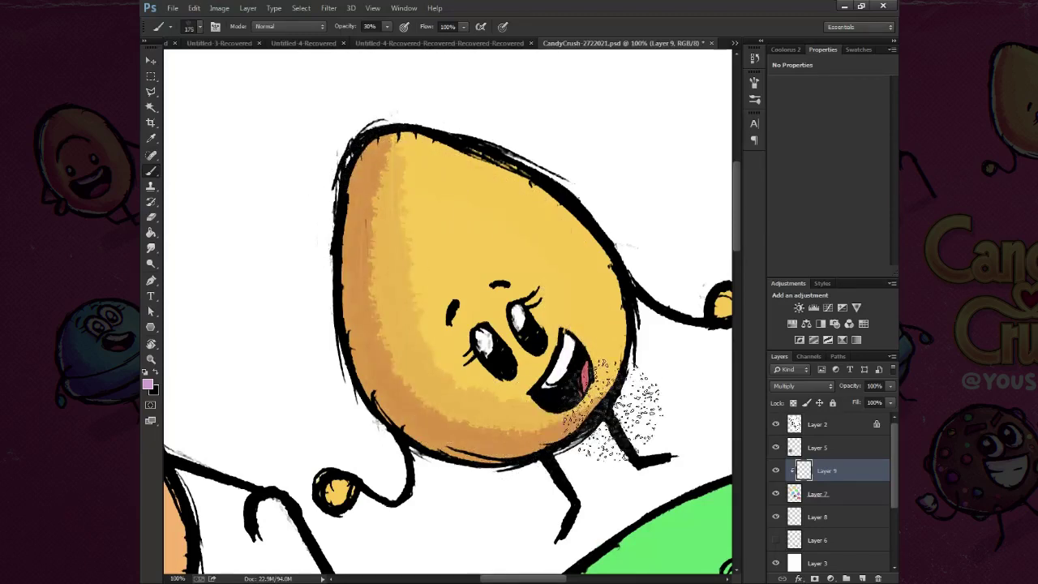
Step: Shade the orange face's left side and bottom at 60% opacity
key("bracketleft")
key("bracketleft")
left_click_drag(267, 422, 584, 235)
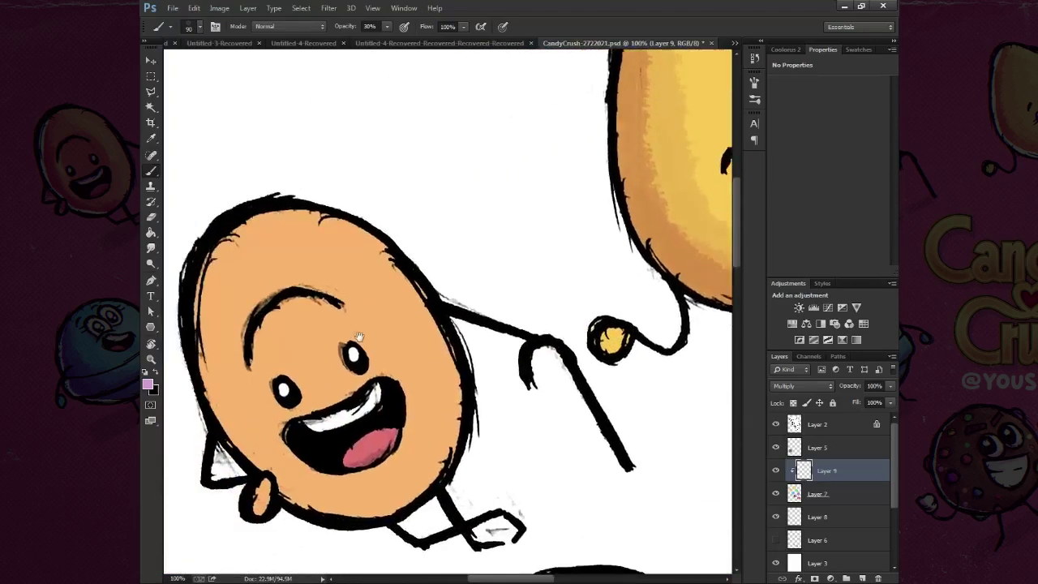
key("6")
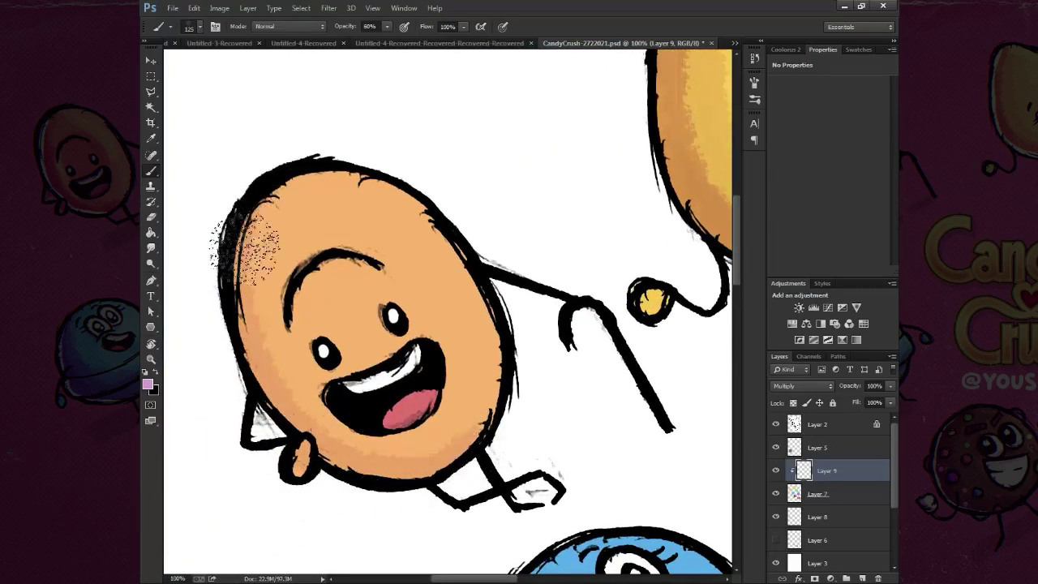
left_click_drag(243, 202, 426, 446)
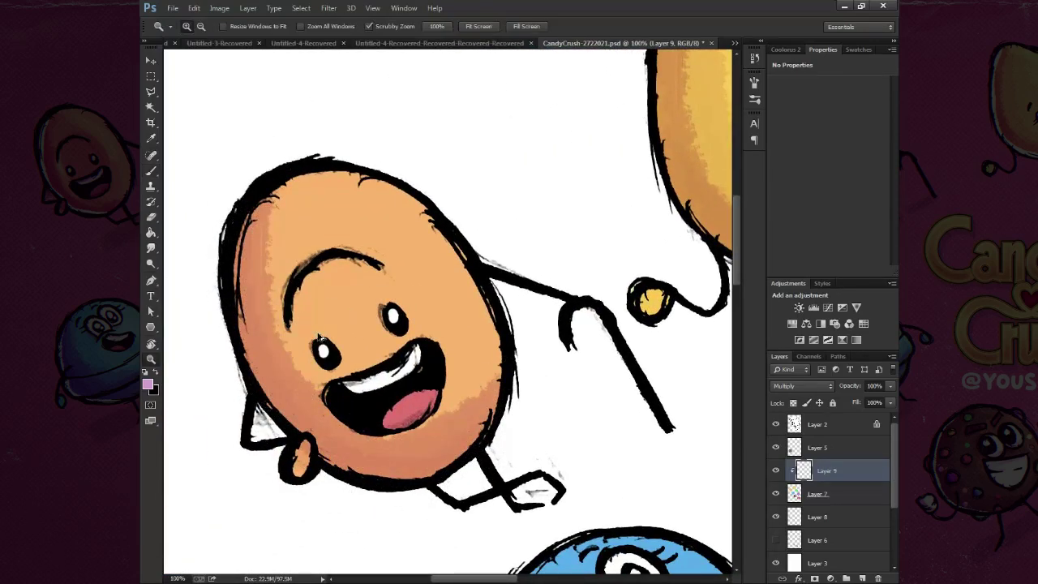
key("ctrl+z")
mouse_move(243, 253)
left_mouse_down()
mouse_move(349, 454)
mouse_move(495, 495)
left_mouse_up()
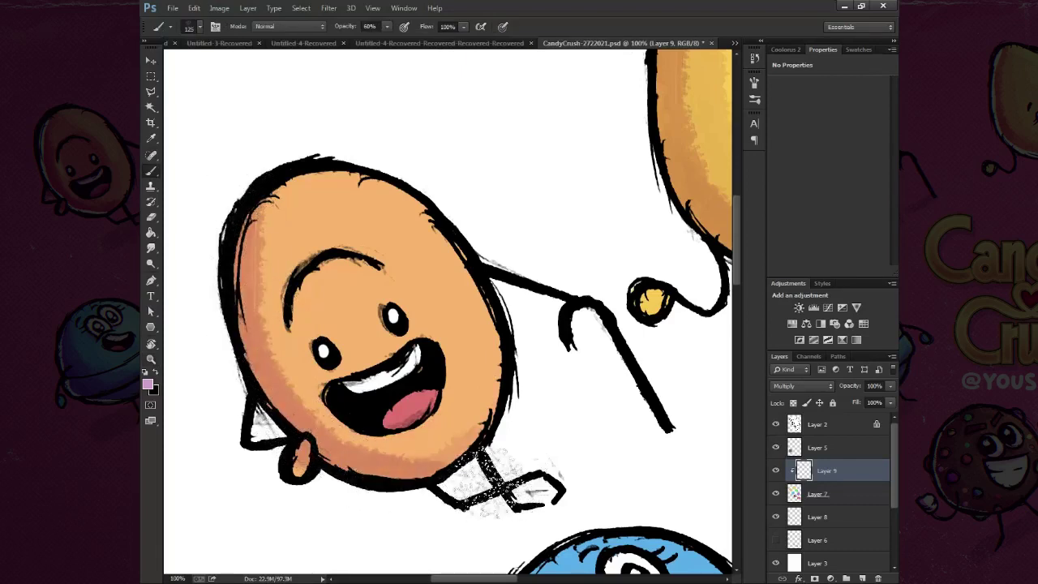
Step: Shade across the orange face and head top, and tint teeth and eye highlight lilac
left_click(404, 426, "ctrl")
left_click_drag(352, 235, 424, 262)
mouse_move(347, 162)
left_mouse_down()
mouse_move(357, 139)
mouse_move(487, 260)
left_mouse_up()
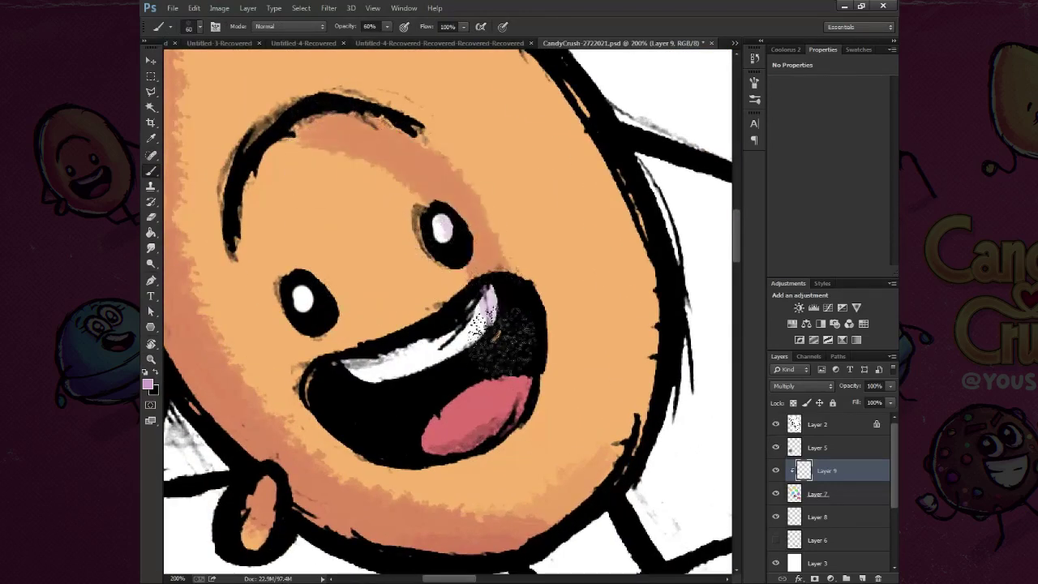
mouse_move(503, 341)
left_mouse_down()
mouse_move(442, 223)
mouse_move(357, 121)
mouse_move(496, 302)
left_mouse_up()
Step: Darken the orange character's forehead, lower face and brow, with speckles beside the mouth
key("ctrl+0")
mouse_move(329, 207)
left_mouse_down()
mouse_move(381, 208)
mouse_move(340, 187)
mouse_move(421, 203)
mouse_move(381, 203)
left_mouse_up()
left_click_drag(365, 130, 349, 195)
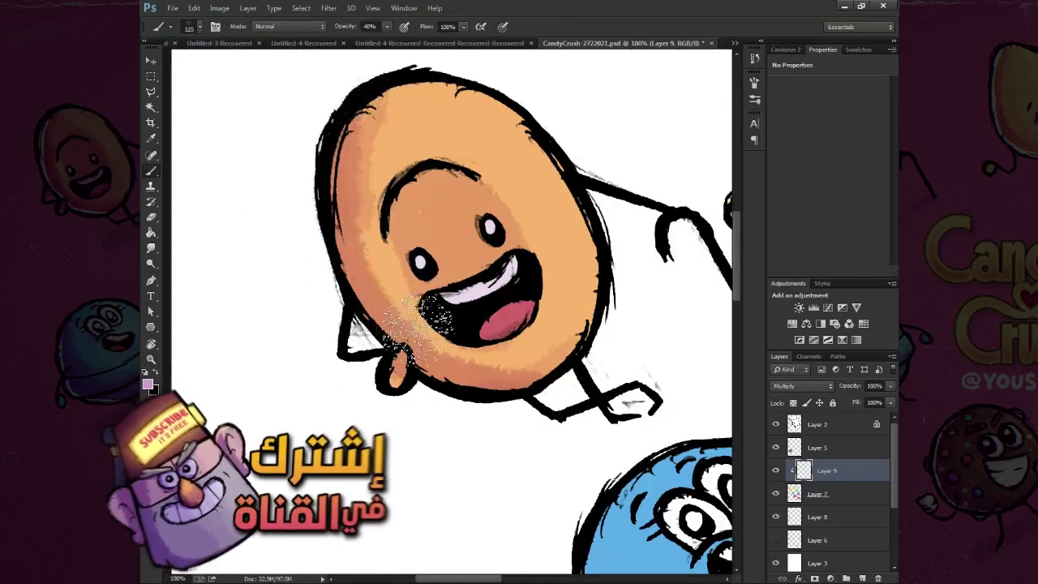
left_click_drag(390, 357, 552, 373)
mouse_move(600, 317)
left_mouse_down()
mouse_move(487, 179)
mouse_move(519, 308)
left_mouse_up()
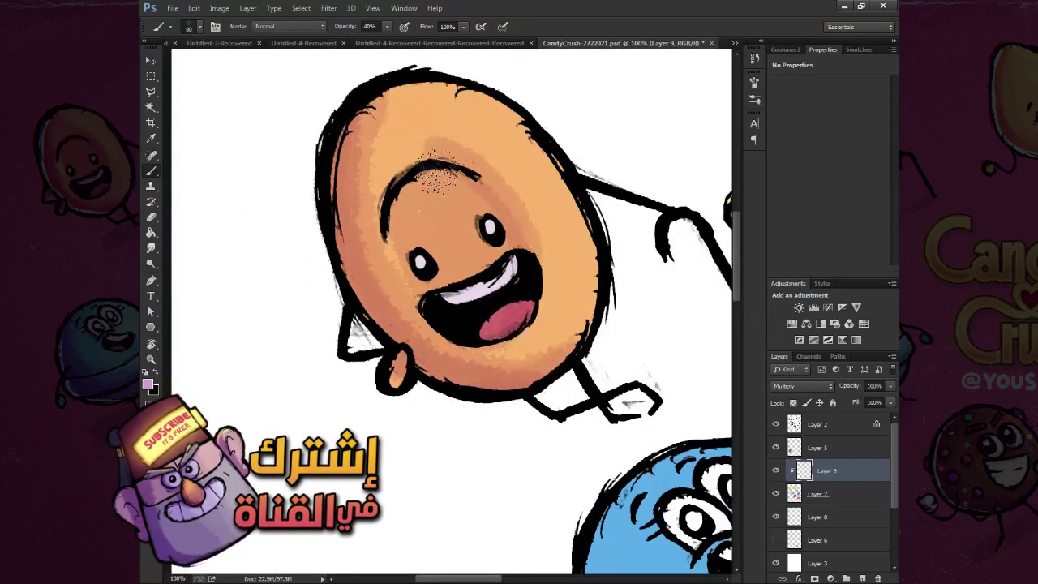
left_click_drag(458, 170, 527, 315)
key("z")
key("b")
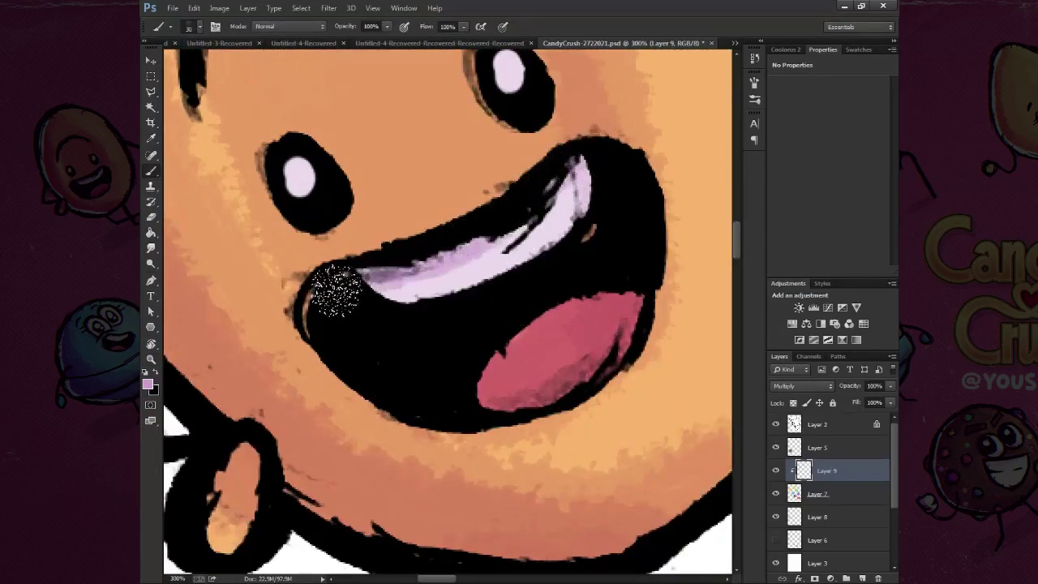
key("v")
key("ctrl+0")
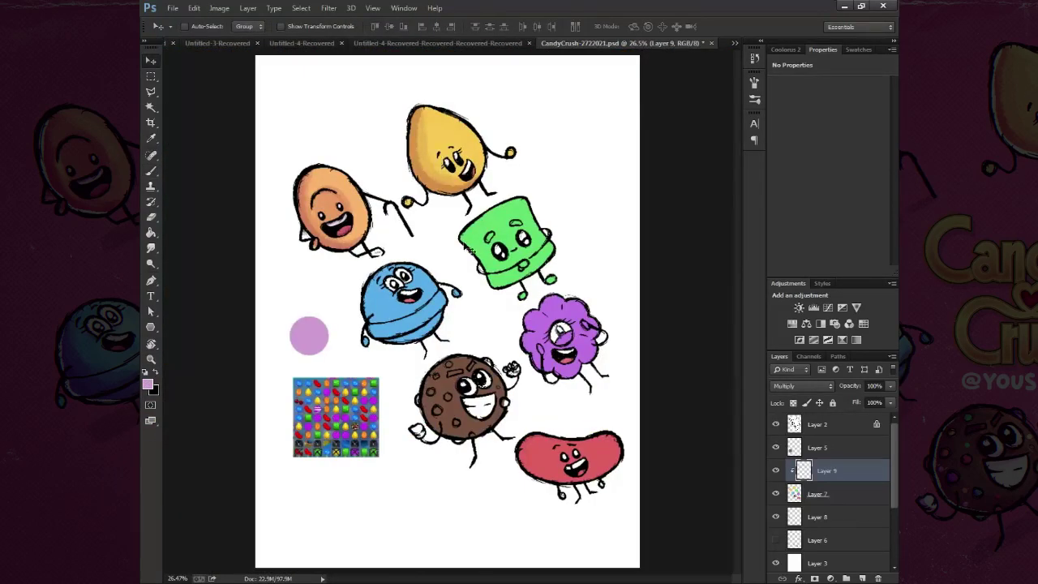
Step: Shade the blue character's left side and bottom darker at 80% opacity
key("b")
scroll(385, 333, "up", 3)
scroll(385, 333, "up", 2)
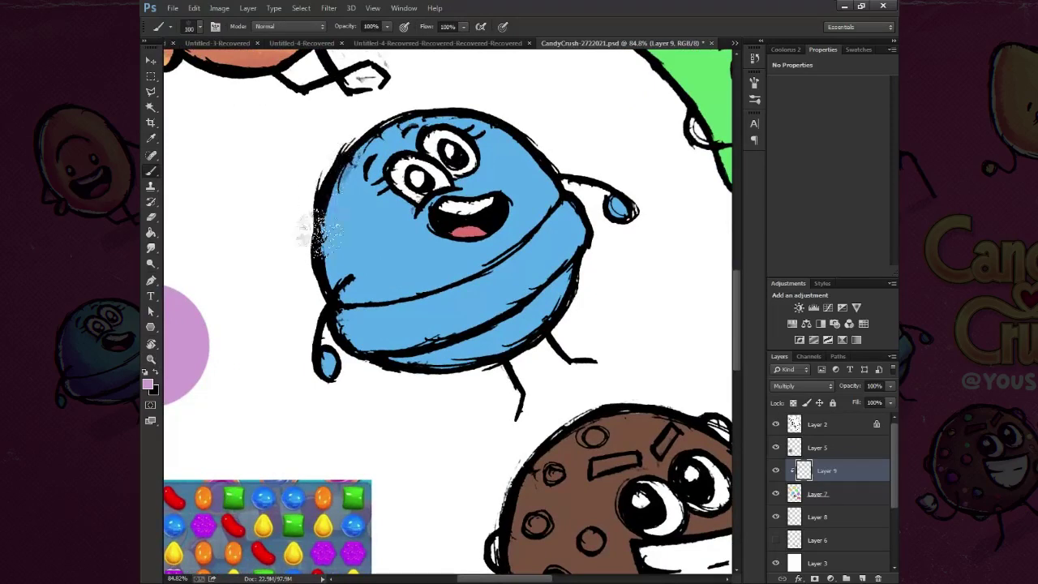
key("bracketright")
key("bracketright")
key("bracketright")
left_click_drag(347, 130, 560, 340)
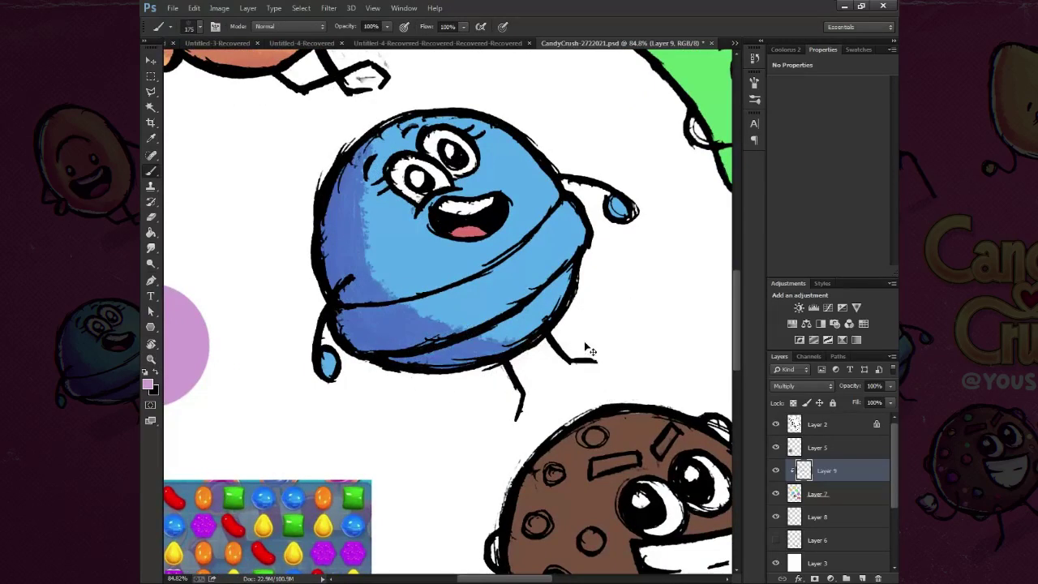
key("ctrl+z")
key("bracketleft")
key("bracketleft")
key("8")
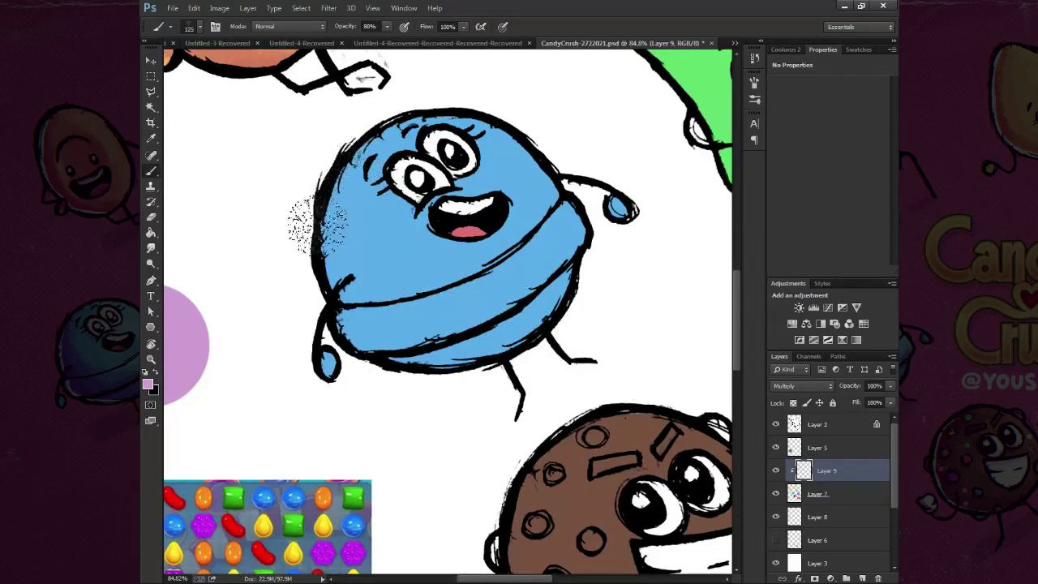
left_click_drag(317, 225, 475, 371)
Step: Tint the blue character's left eye white and teeth lilac at 40% opacity
key("bracketleft")
key("bracketleft")
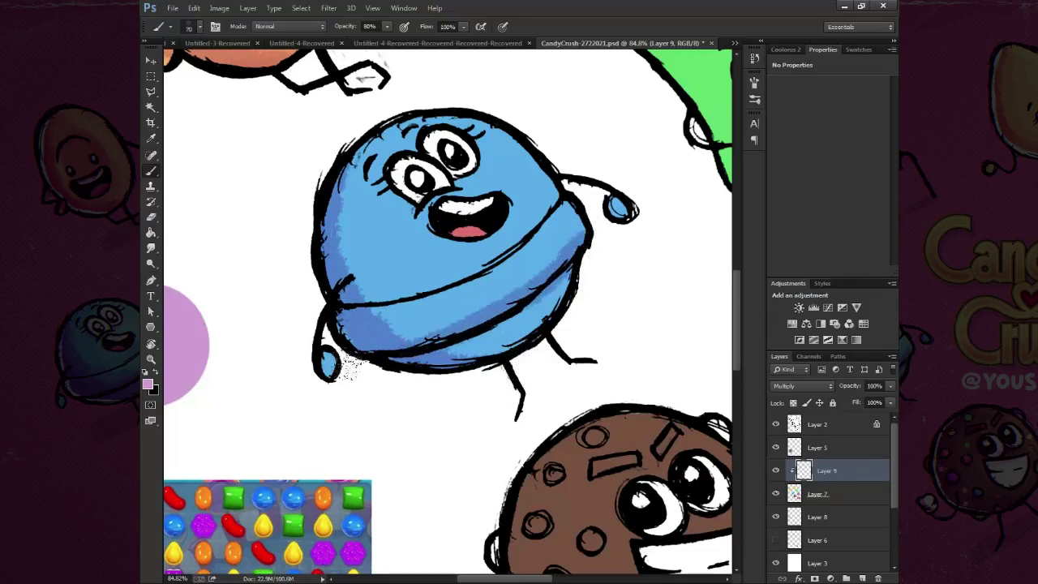
key("bracketleft")
key("bracketleft")
key("bracketleft")
key("4")
scroll(396, 166, "up", 5)
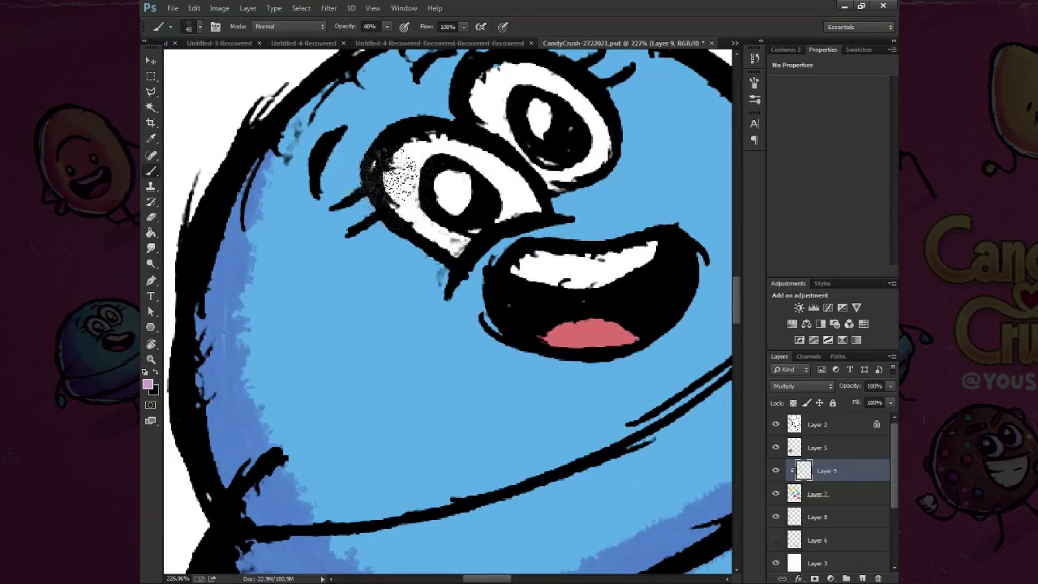
left_click_drag(381, 175, 455, 239)
key("bracketleft")
left_click_drag(519, 261, 657, 249)
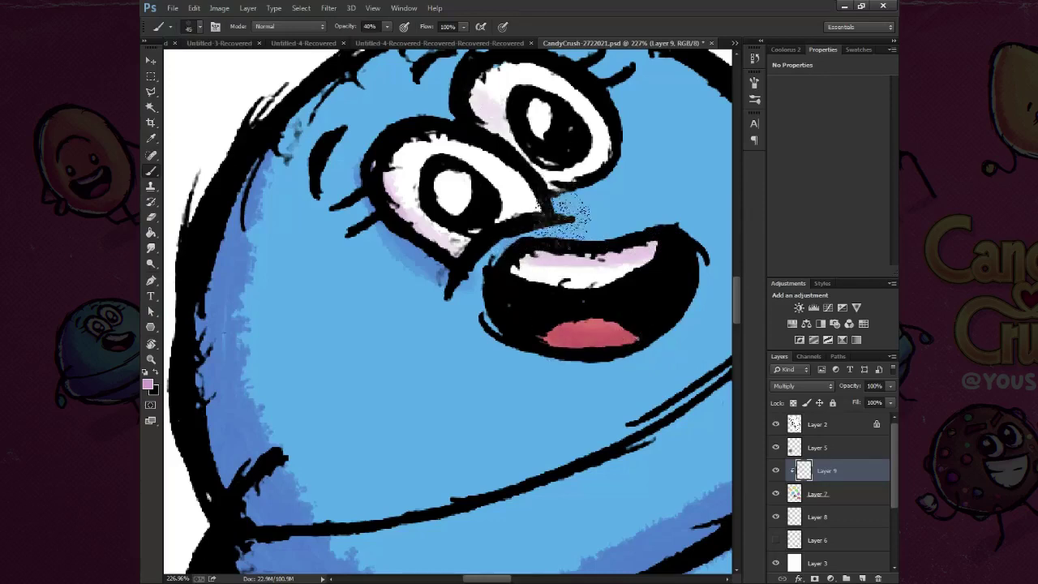
key("v")
left_click_drag(592, 318, 484, 188)
key("ctrl+0")
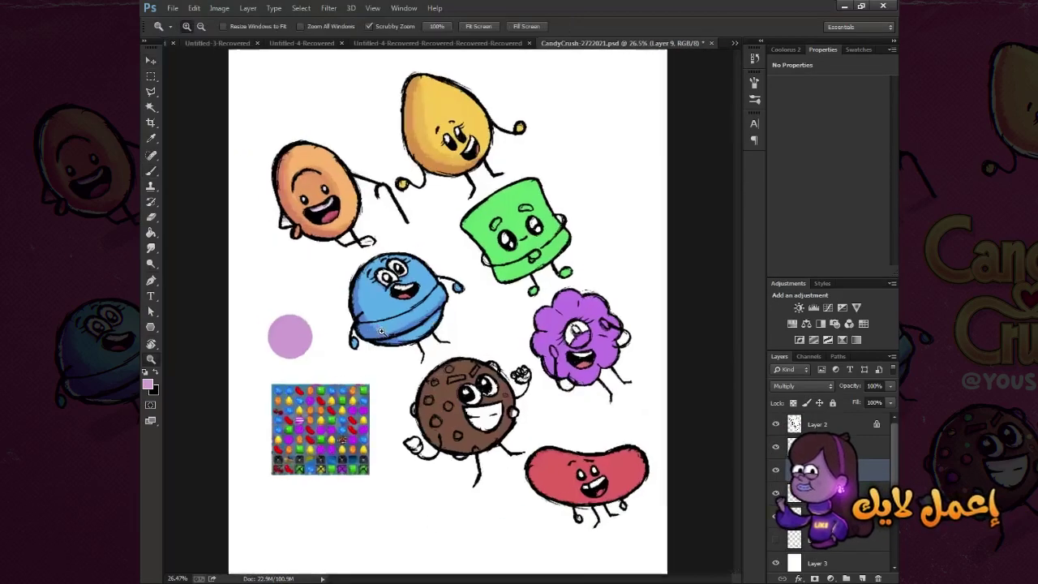
key("ctrl+plus")
key("ctrl+plus")
key("b")
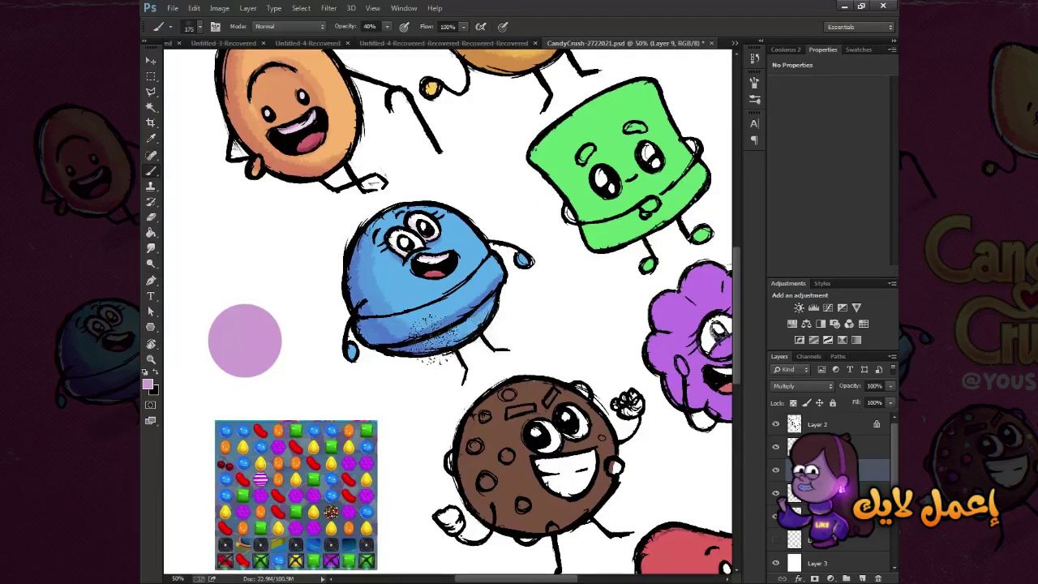
Step: Shade the green candy's lower part darker and add speckles along its left side
key("bracketleft")
key("bracketleft")
left_click_drag(607, 247, 481, 345)
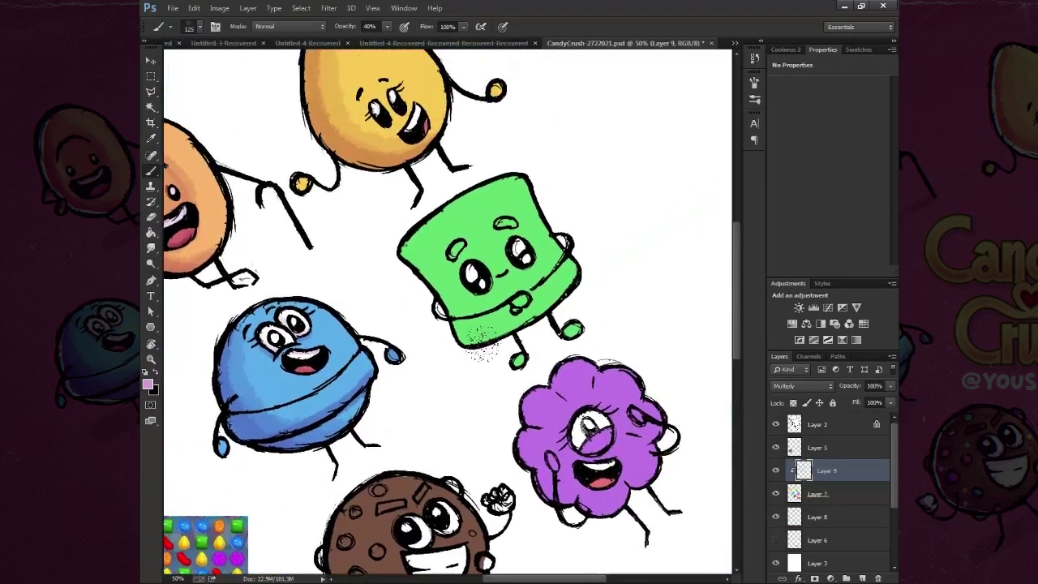
scroll(499, 324, "up", 1)
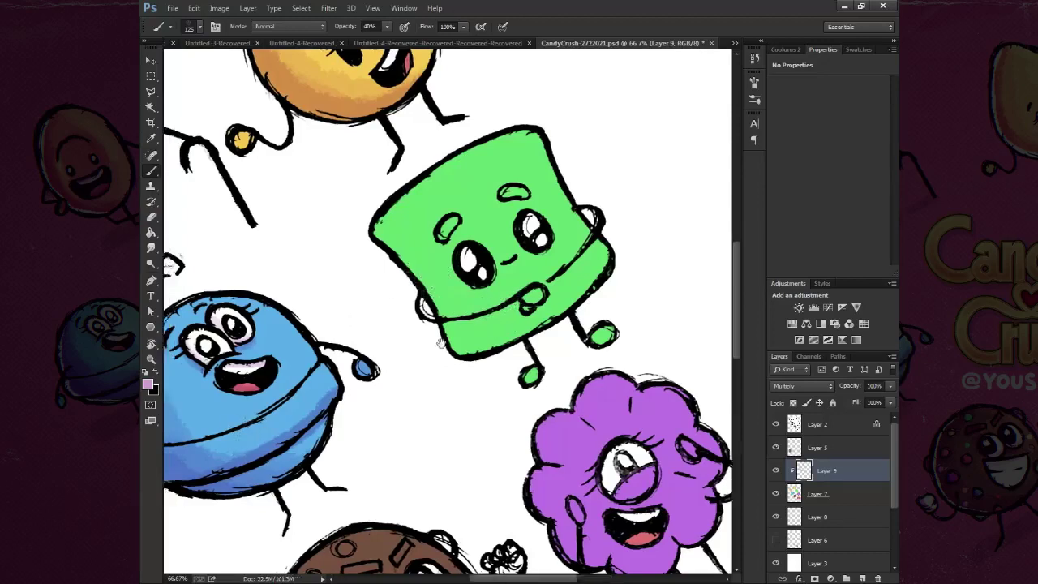
mouse_move(243, 324)
left_mouse_down()
mouse_move(604, 366)
mouse_move(292, 519)
left_mouse_up()
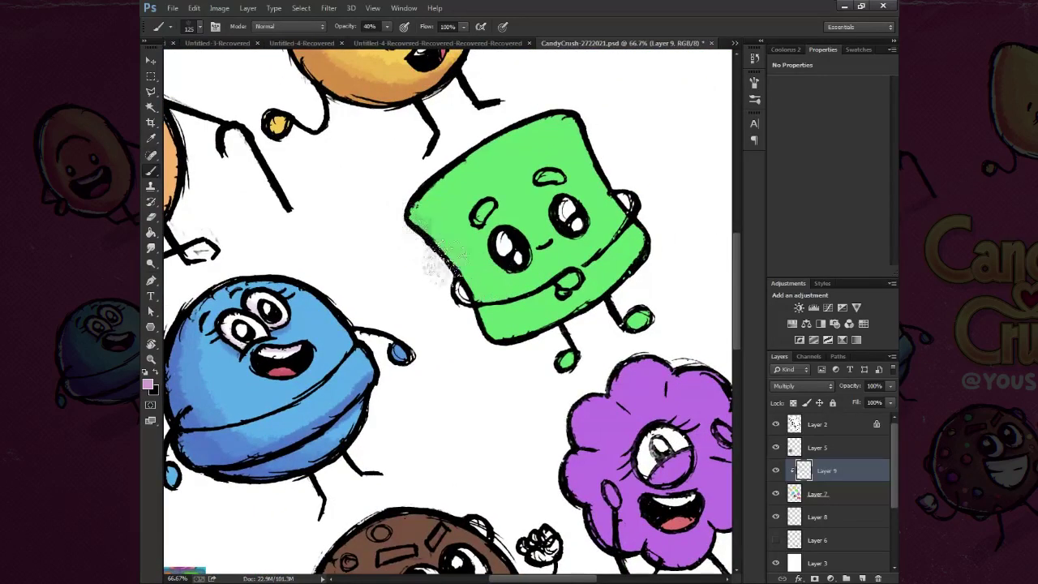
left_click_drag(556, 348, 684, 229)
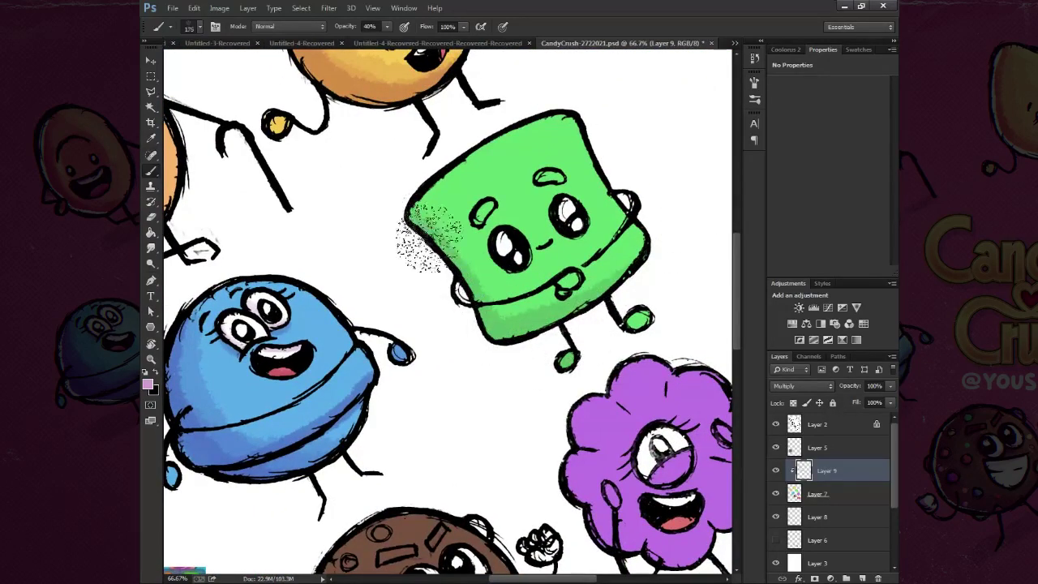
key("bracketleft")
key("bracketleft")
left_click_drag(487, 324, 614, 296)
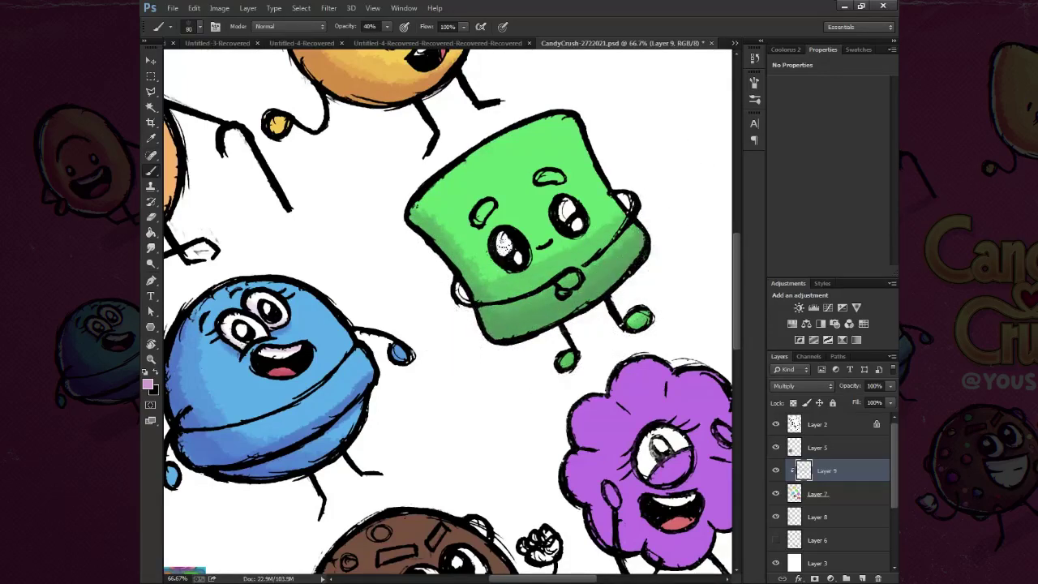
Step: Thicken the green candy's eye outline at full opacity and shade beneath its upper-right eye
key("0")
scroll(511, 235, "up", 2)
scroll(535, 219, "up", 3)
left_click_drag(477, 241, 399, 277)
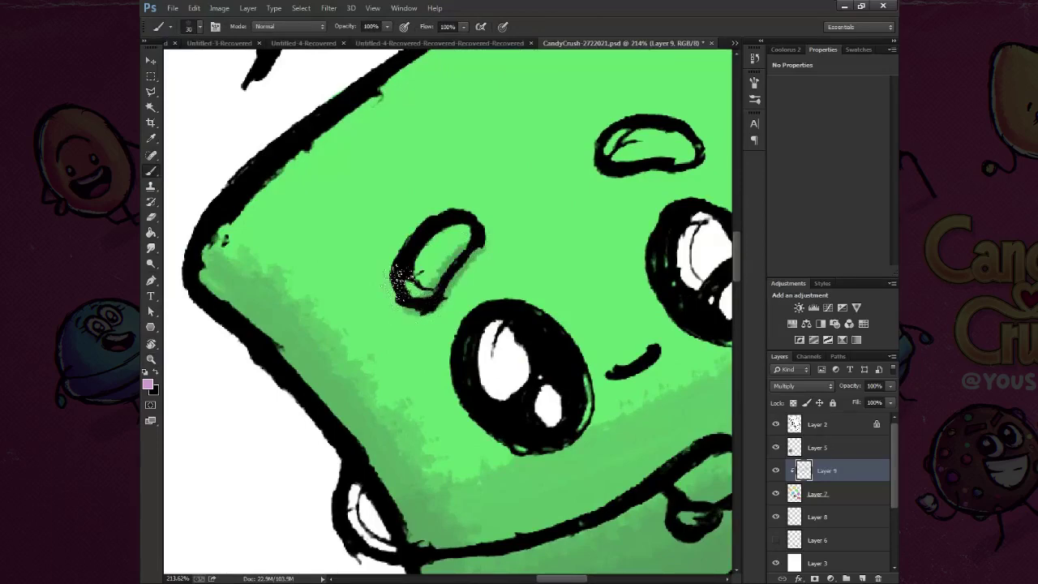
left_click_drag(594, 170, 688, 160)
key("z")
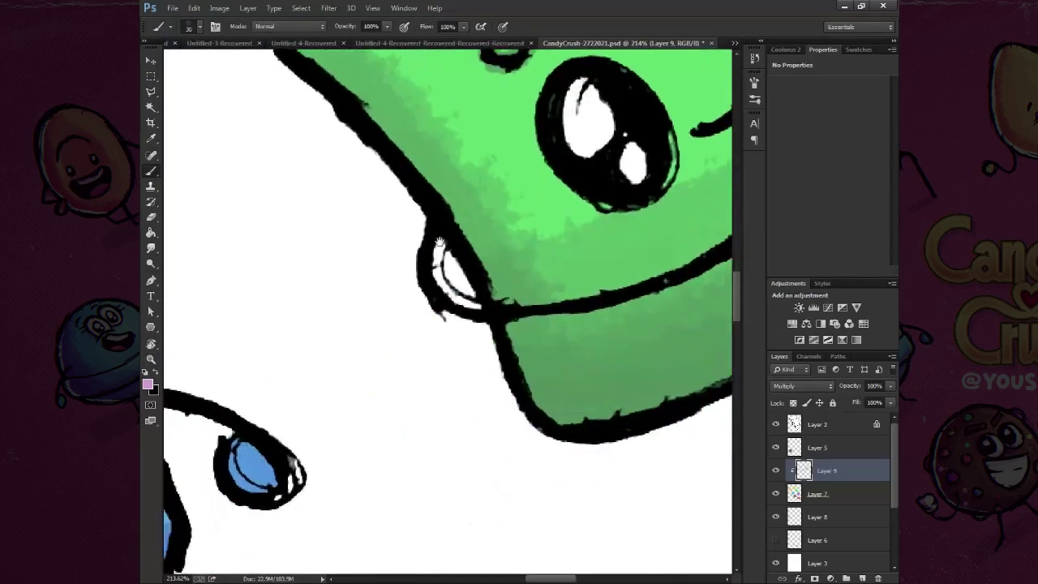
left_click_drag(574, 263, 487, 389)
left_click(502, 438)
Step: Shade the cookie's left side darker with a large brush
left_click_drag(502, 437, 516, 439)
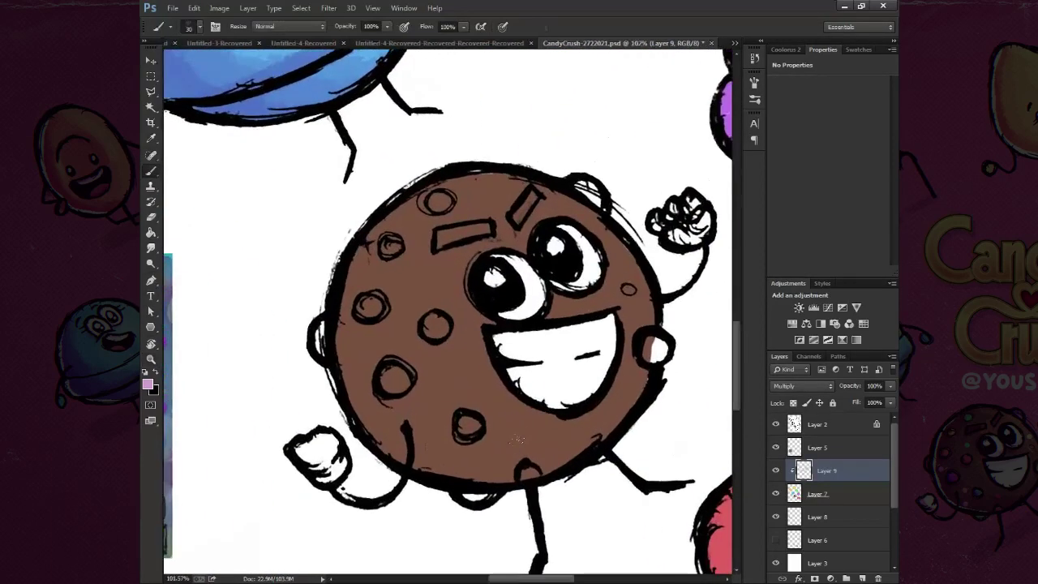
key("bracketright")
key("bracketright")
key("bracketright")
left_click_drag(313, 290, 389, 442)
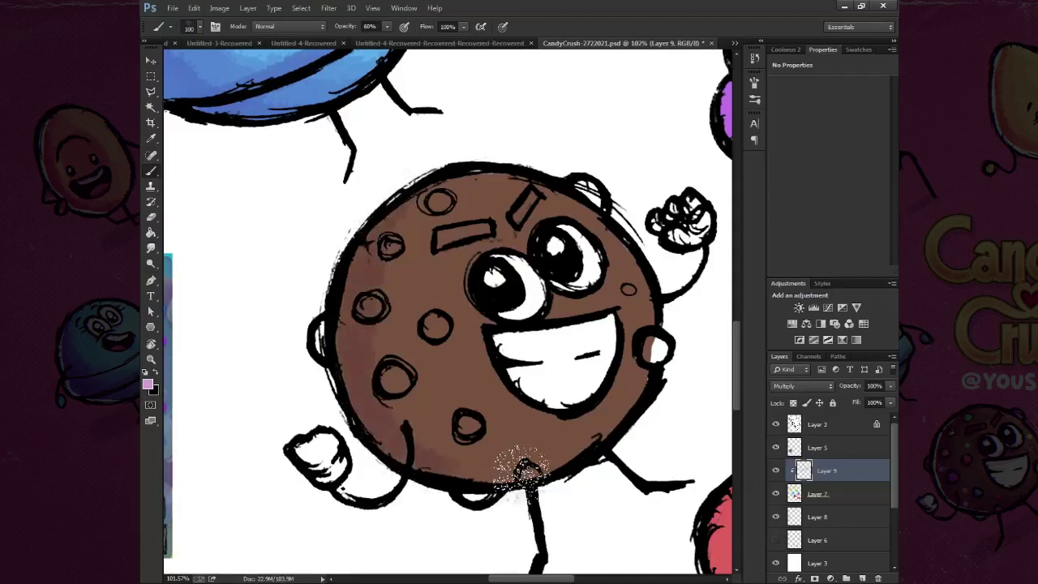
Step: Tint the area under the cookie's eye pink and the top of its teeth pale pink
key("bracketleft")
key("bracketleft")
key("bracketleft")
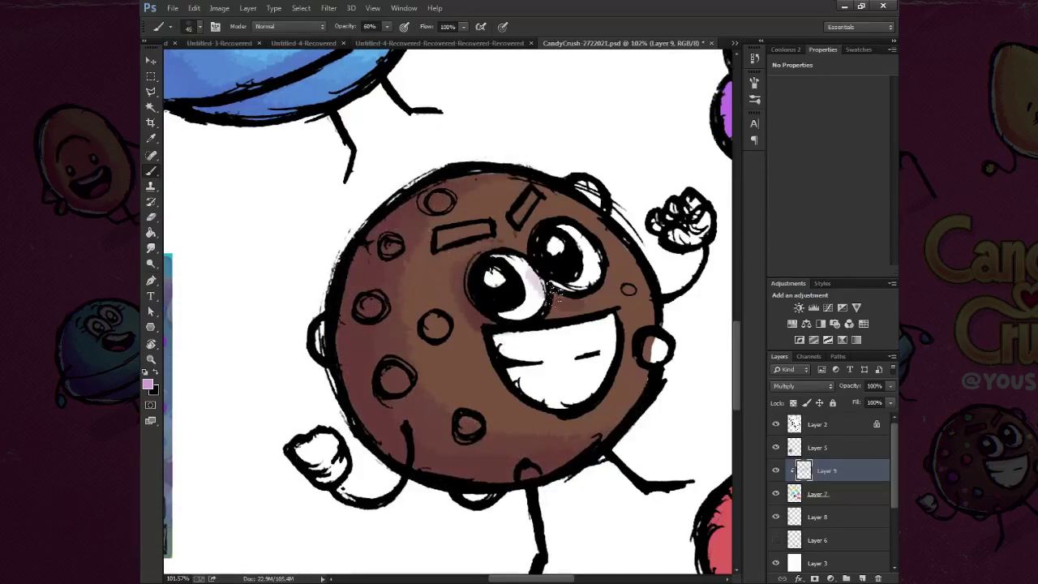
left_click_drag(549, 280, 526, 292)
left_click_drag(499, 339, 577, 324)
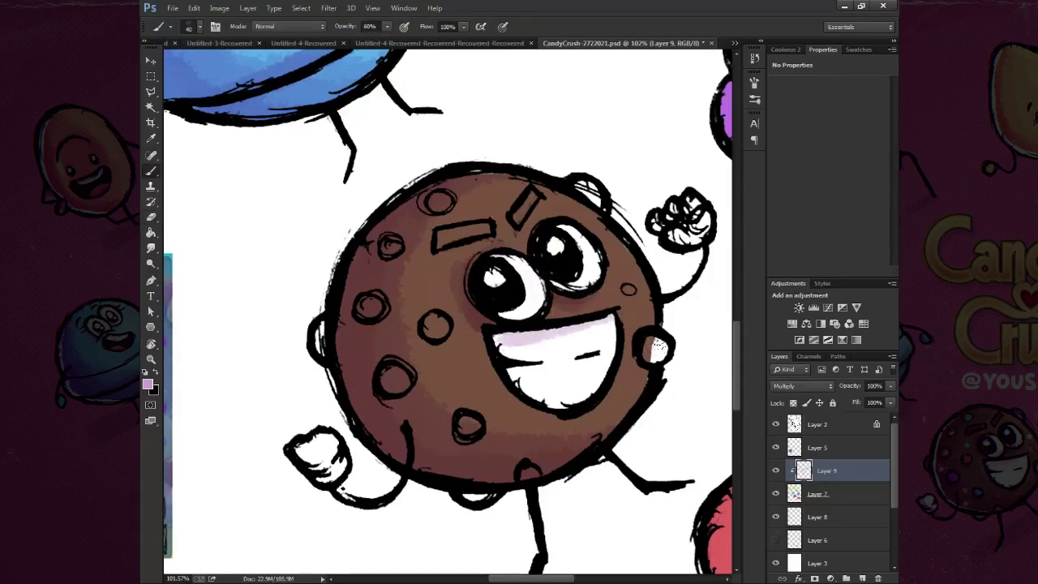
scroll(376, 390, "up", 1)
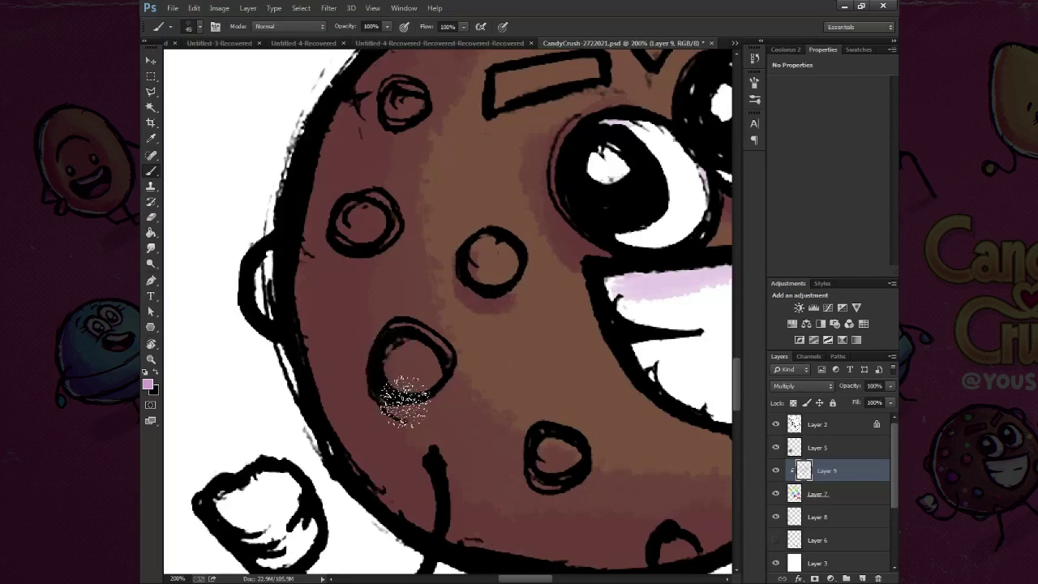
key("bracketright")
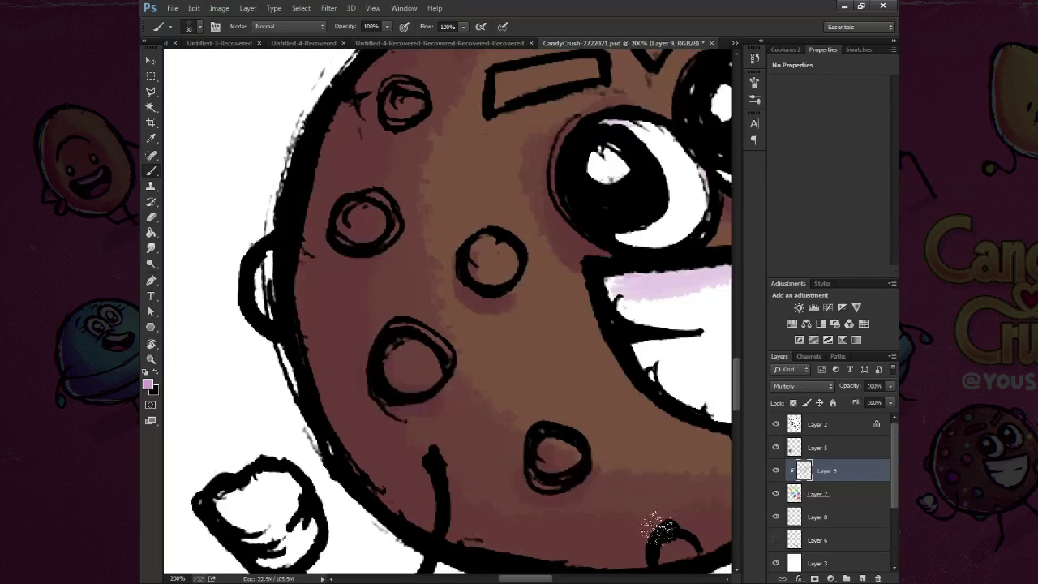
left_click_drag(583, 60, 440, 232)
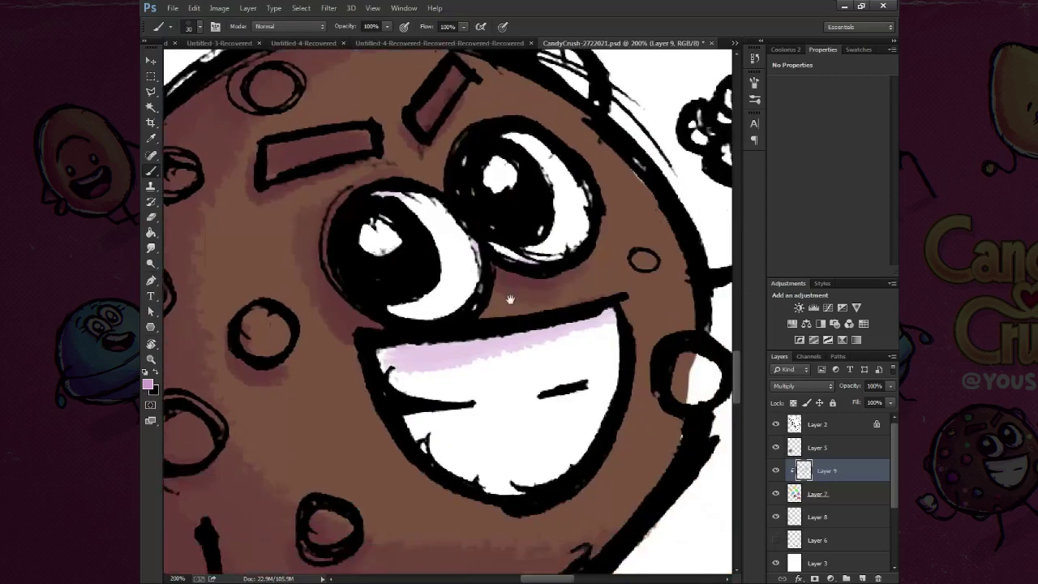
mouse_move(549, 189)
left_mouse_down()
mouse_move(298, 283)
mouse_move(389, 243)
left_mouse_up()
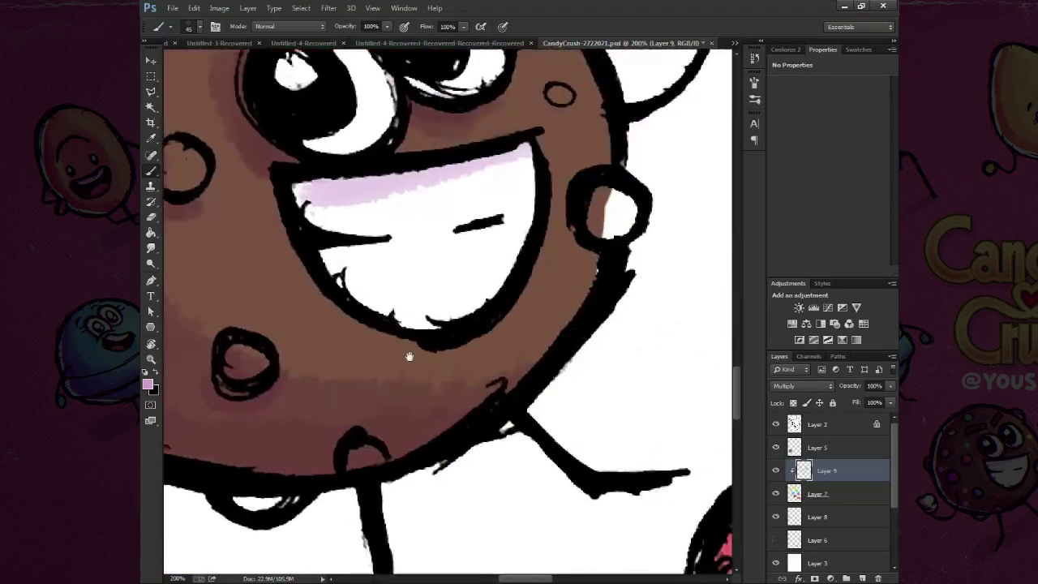
left_click_drag(408, 354, 415, 393)
key("ctrl+minus")
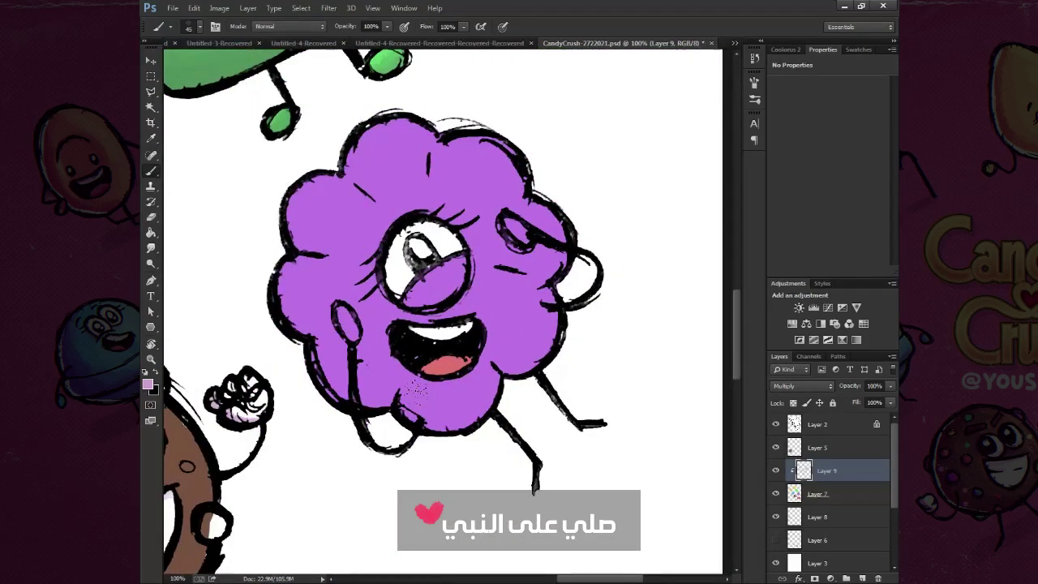
Step: Shade the purple character's left and bottom edges and around its eye at 70% opacity
key("bracketright")
key("bracketright")
key("bracketright")
key("7")
mouse_move(324, 199)
left_mouse_down()
mouse_move(304, 186)
mouse_move(292, 381)
mouse_move(515, 406)
left_mouse_up()
key("bracketleft")
key("bracketleft")
key("bracketleft")
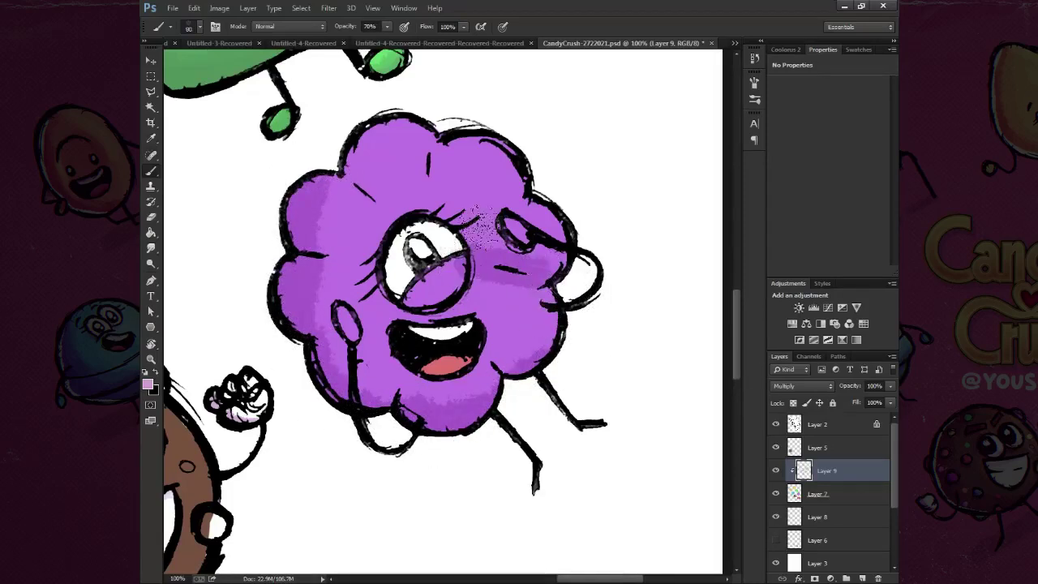
left_click_drag(406, 235, 373, 300)
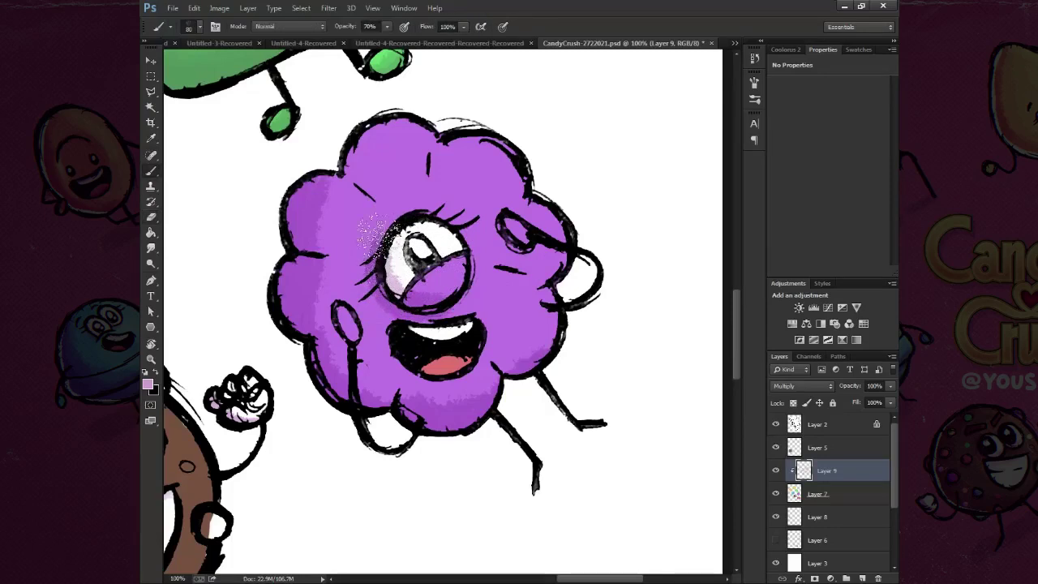
Step: Tint the purple character's teeth lavender and darken the top edge of its tongue
key("z")
left_click_drag(434, 370, 492, 381)
key("b")
mouse_move(540, 244)
left_mouse_down()
mouse_move(454, 260)
mouse_move(321, 243)
left_mouse_up()
left_click_drag(394, 369, 527, 329)
key("ctrl+0")
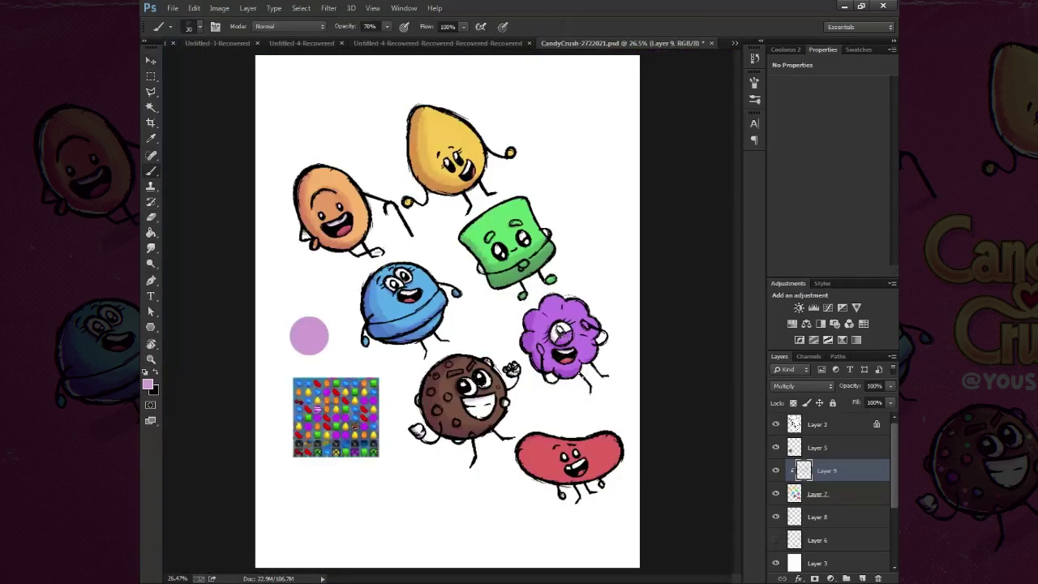
key("z")
mouse_move(395, 408)
left_mouse_down()
mouse_move(436, 431)
mouse_move(459, 237)
left_mouse_up()
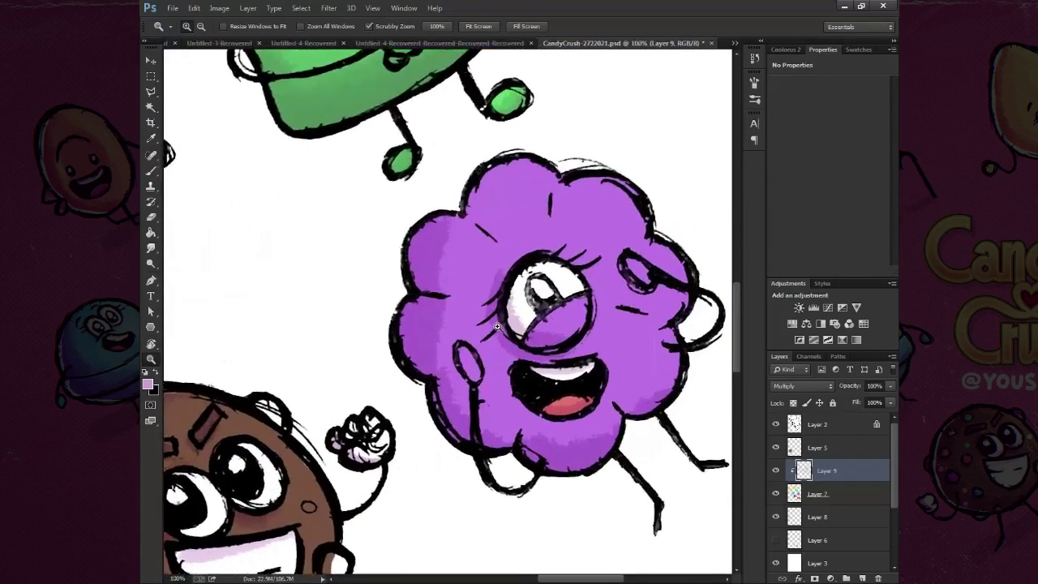
key("b")
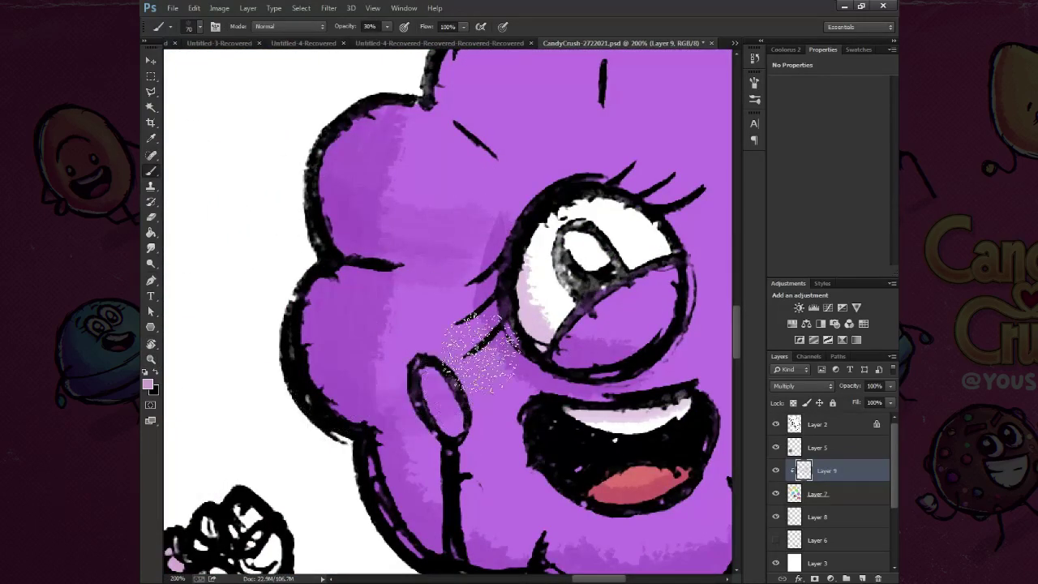
left_click_drag(487, 365, 332, 268)
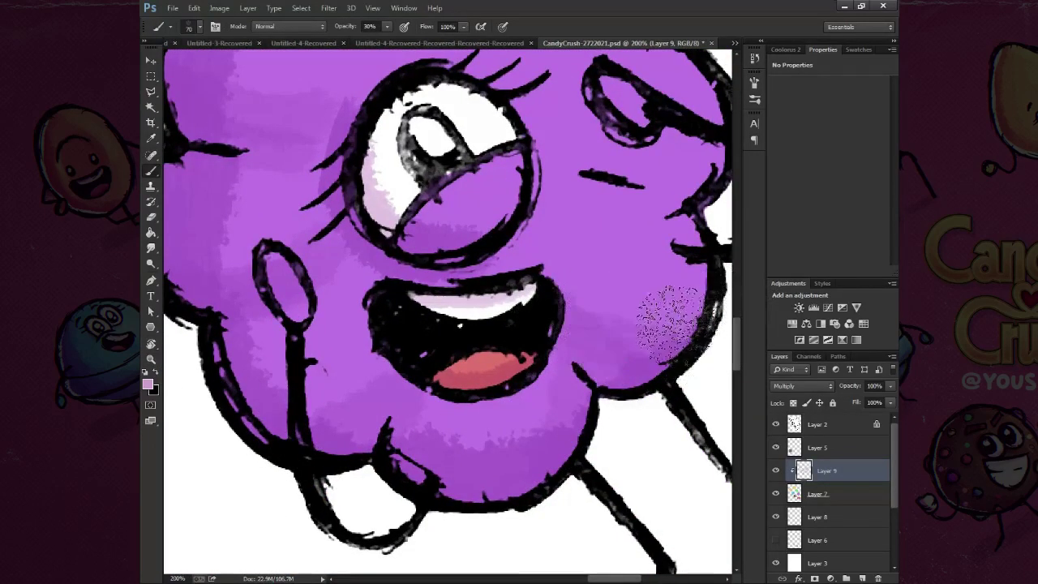
scroll(672, 301, "up", 3)
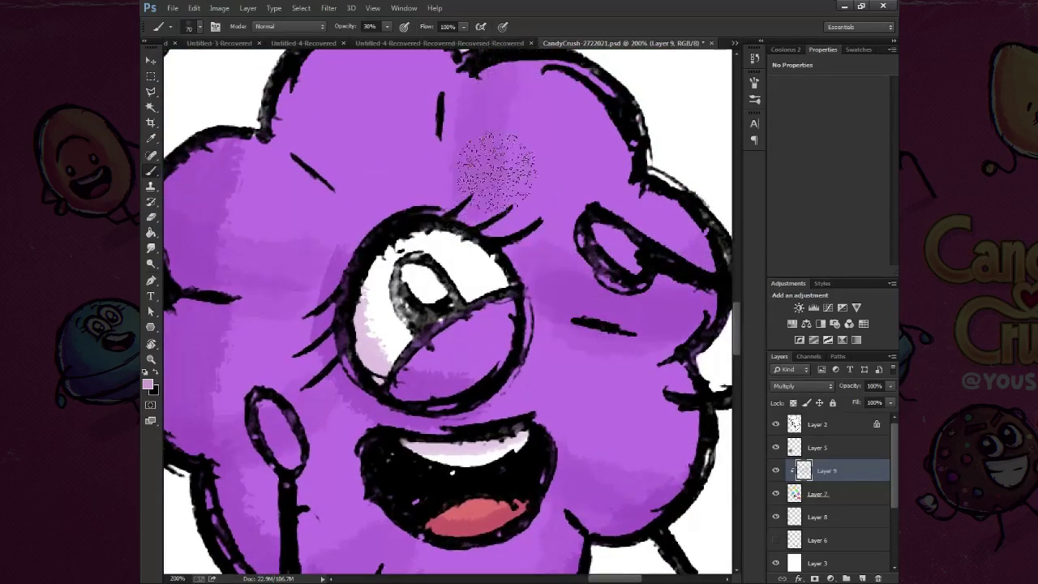
left_click_drag(402, 223, 474, 255)
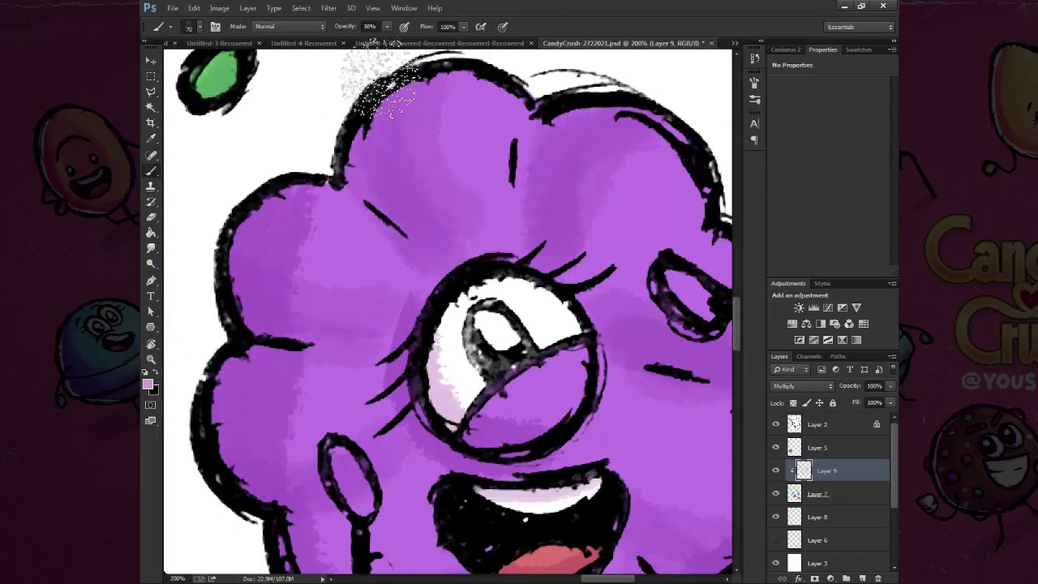
key("v")
key("ctrl+0")
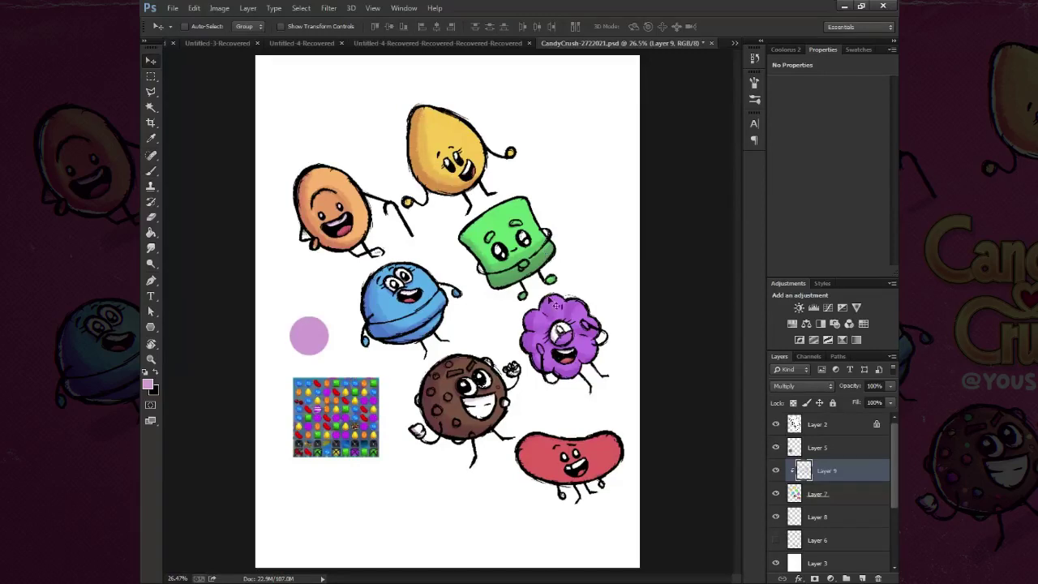
Step: Shade the red bean's left and bottom edges darker at 70% opacity
key("b")
scroll(568, 478, "up", 3)
scroll(560, 471, "up", 3)
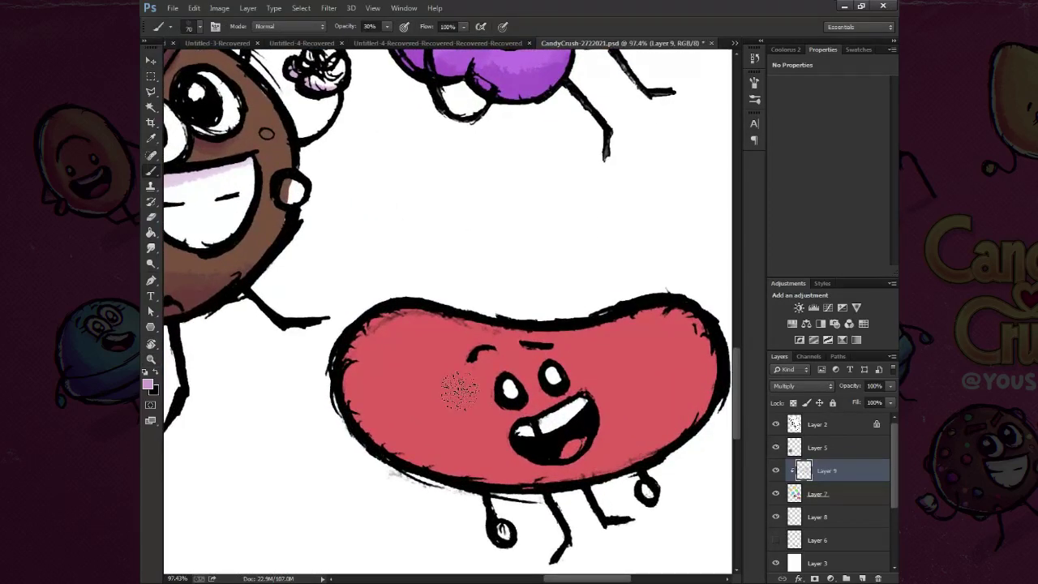
key("bracketright")
key("bracketright")
key("bracketright")
key("7")
mouse_move(371, 290)
left_mouse_down()
mouse_move(498, 475)
mouse_move(672, 487)
mouse_move(633, 503)
mouse_move(672, 441)
mouse_move(533, 487)
mouse_move(371, 290)
mouse_move(499, 511)
left_mouse_up()
Step: Tint the red bean's teeth lavender at 50% opacity with a smaller brush
key("5")
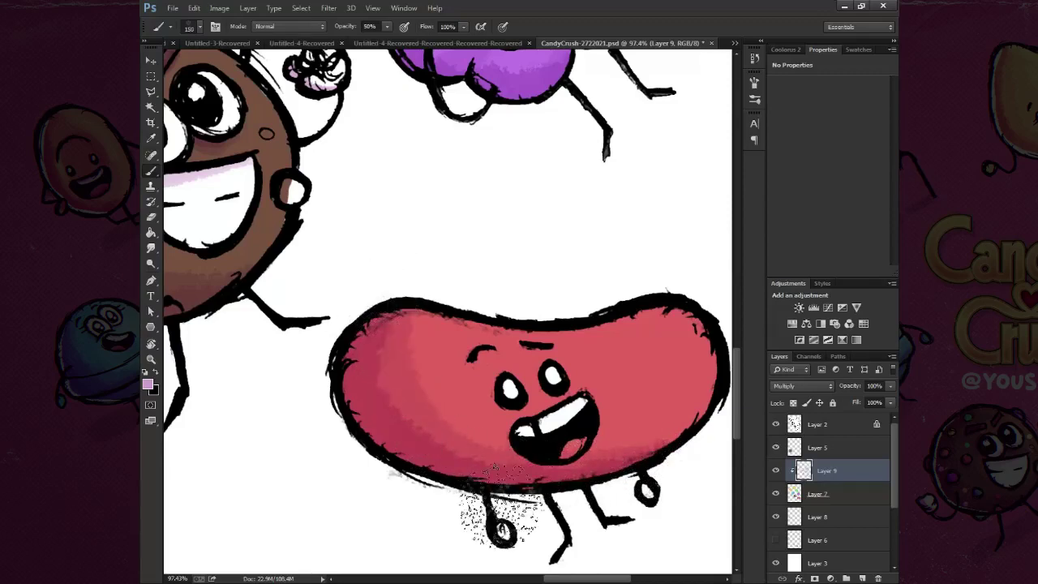
key("bracketleft")
key("bracketleft")
key("bracketleft")
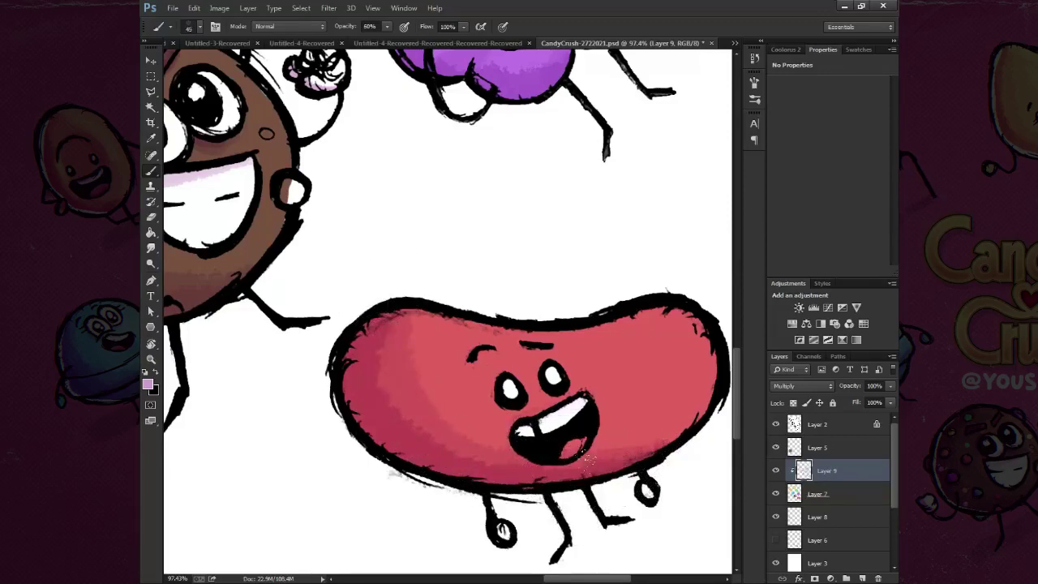
scroll(586, 459, "up", 3)
mouse_move(614, 371)
left_mouse_down()
mouse_move(324, 359)
mouse_move(341, 373)
left_mouse_up()
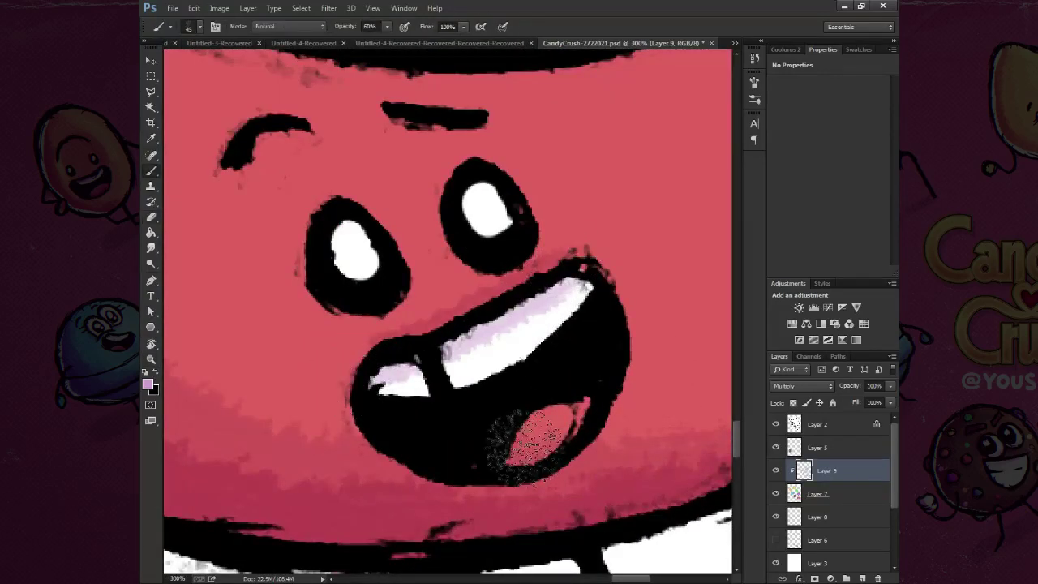
key("v")
key("ctrl+0")
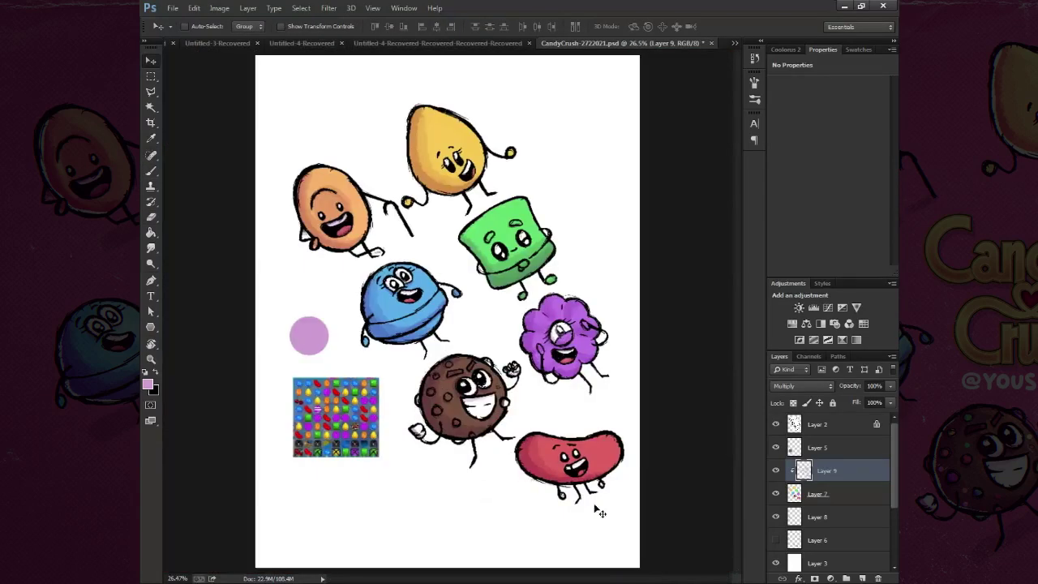
Step: Paint pink inside the red bean's left foot on Layer 7
mouse_move(600, 513)
left_mouse_down()
mouse_move(660, 514)
mouse_move(568, 498)
left_mouse_up()
left_click(551, 463, "ctrl")
left_click_drag(552, 463, 589, 287)
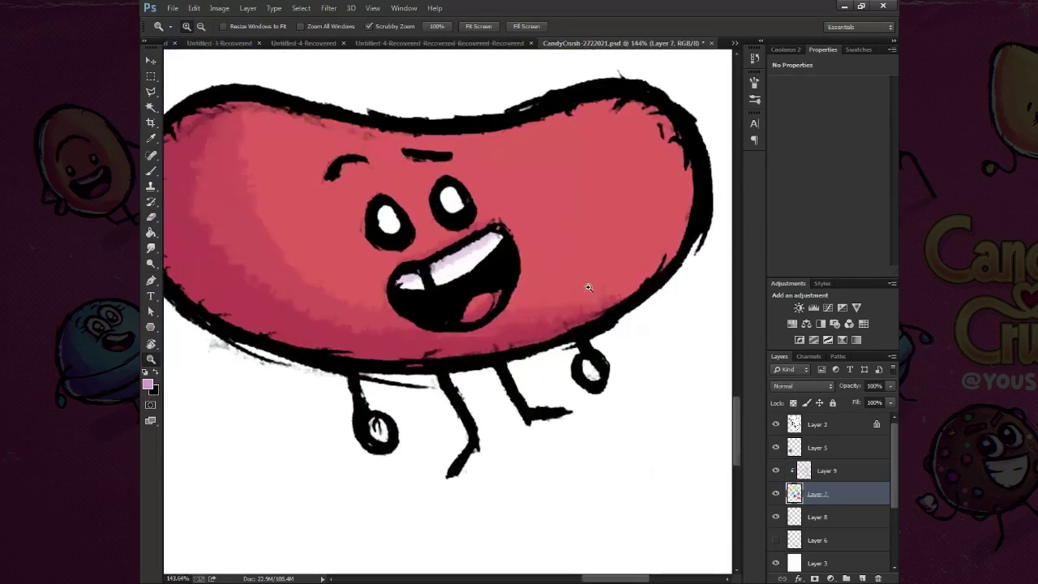
key("b")
left_click(589, 287, "alt")
right_click(584, 240)
left_click_drag(373, 426, 388, 438)
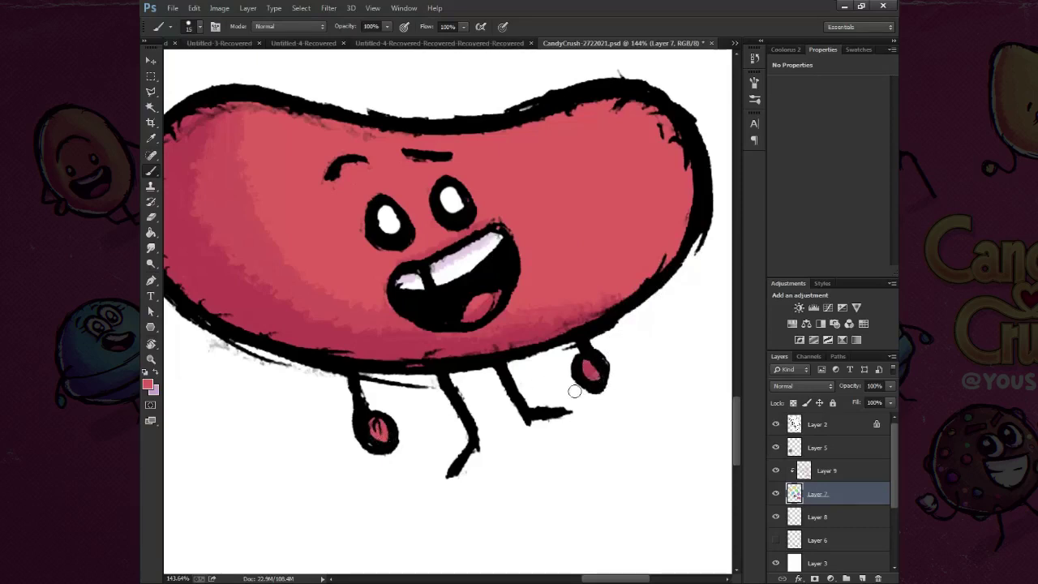
key("v")
key("ctrl+0")
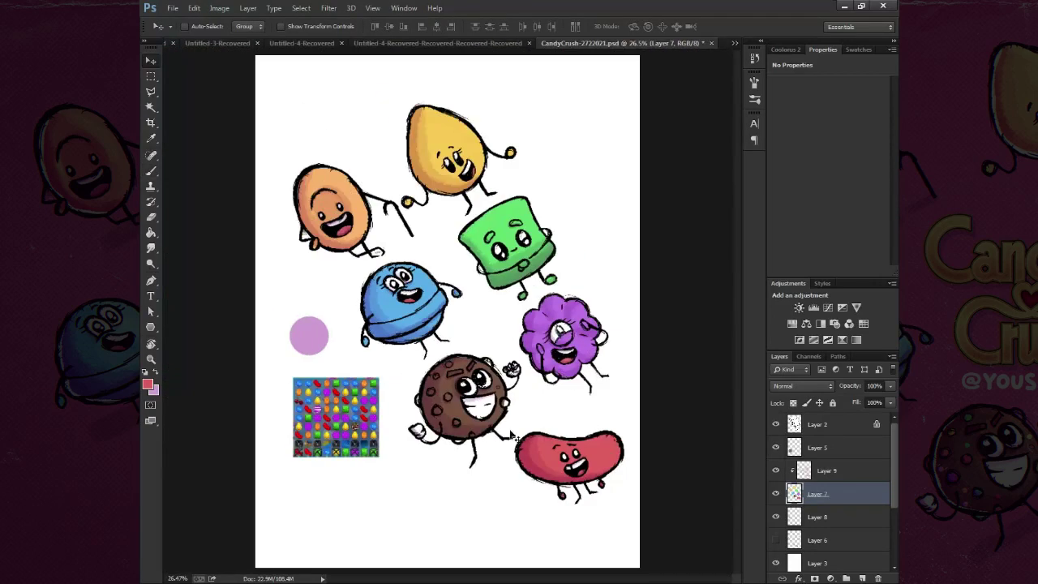
key("z")
left_click_drag(463, 419, 528, 418)
Step: Duplicate the colour-swatch layer and shrink the copy into small colour dots left of the cookie
left_click(775, 539)
left_click(825, 541)
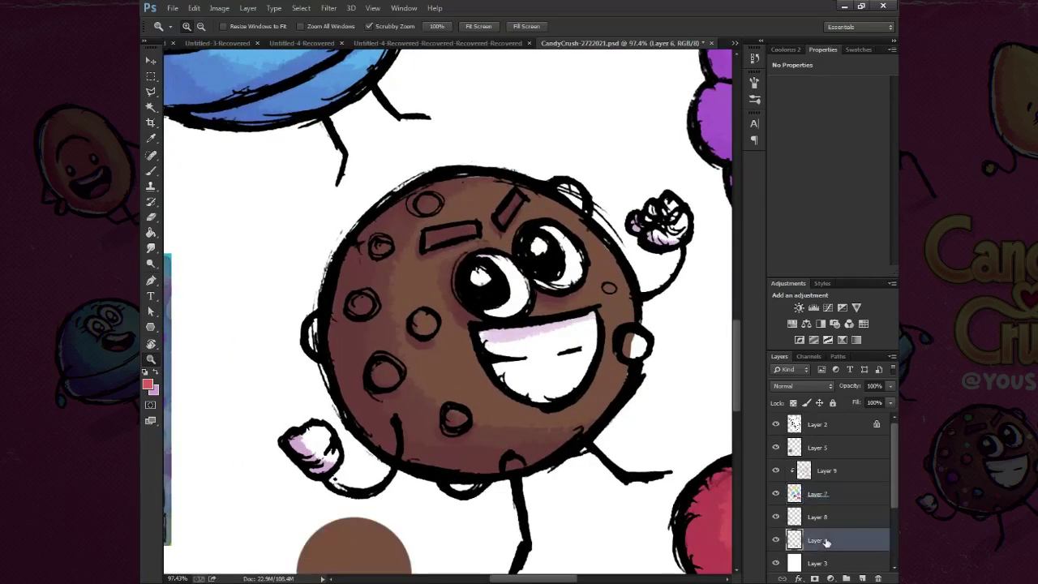
key("ctrl+j")
key("ctrl+t")
left_click_drag(442, 568, 486, 229)
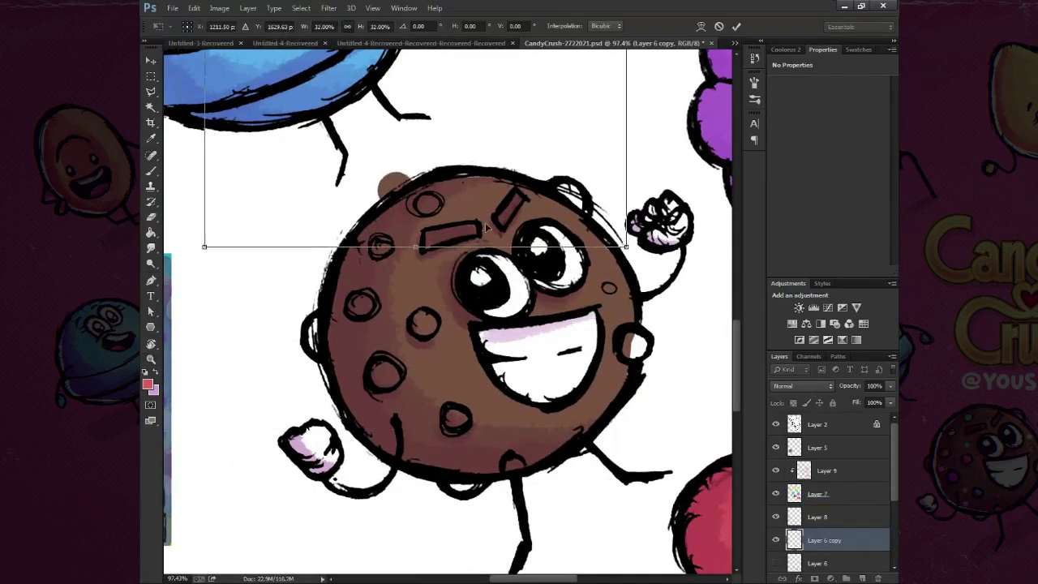
left_click_drag(533, 524, 417, 371)
key("Return")
left_click_drag(286, 241, 305, 217)
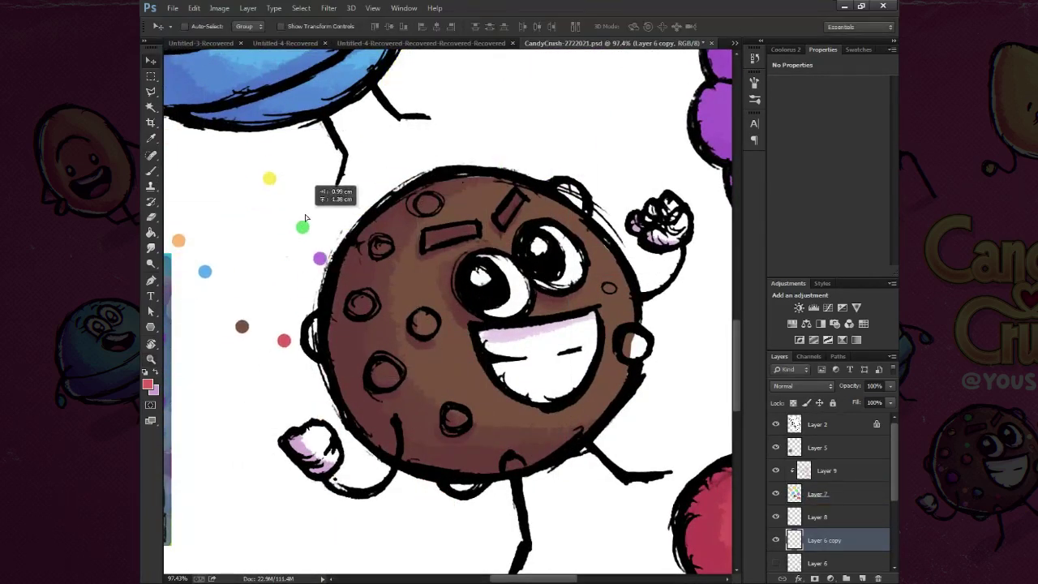
Step: Add a new layer clipped to the cookie's base colours and sample green from the dots
left_click(827, 503)
key("ctrl+shift+alt+n")
key("b")
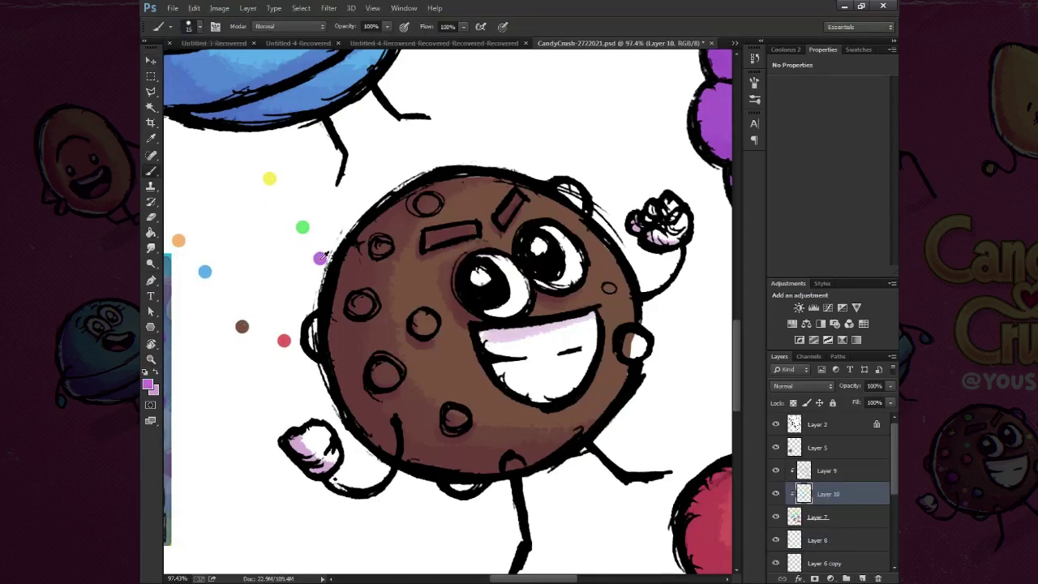
left_click(301, 231, "alt")
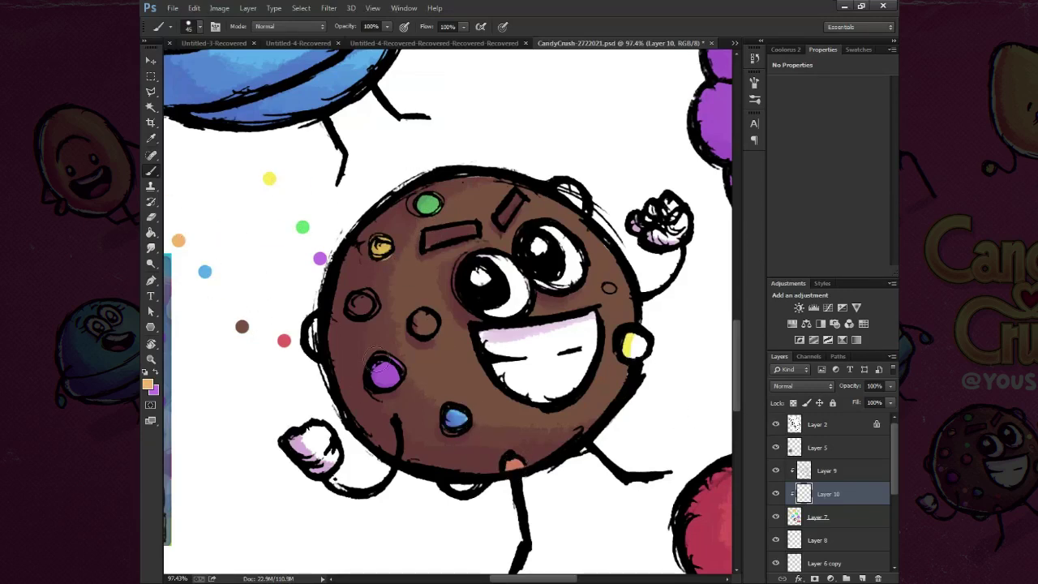
left_click(819, 517)
left_click(775, 517, "alt")
left_click(776, 518, "alt")
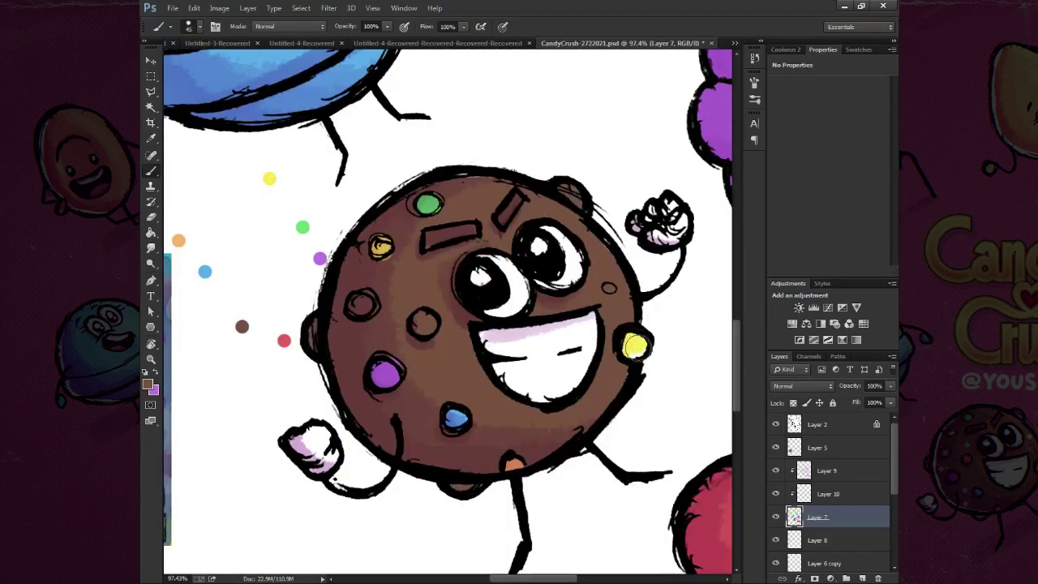
Step: Paint a purple candy on the cookie's edge and red candies across its face
left_click(828, 477)
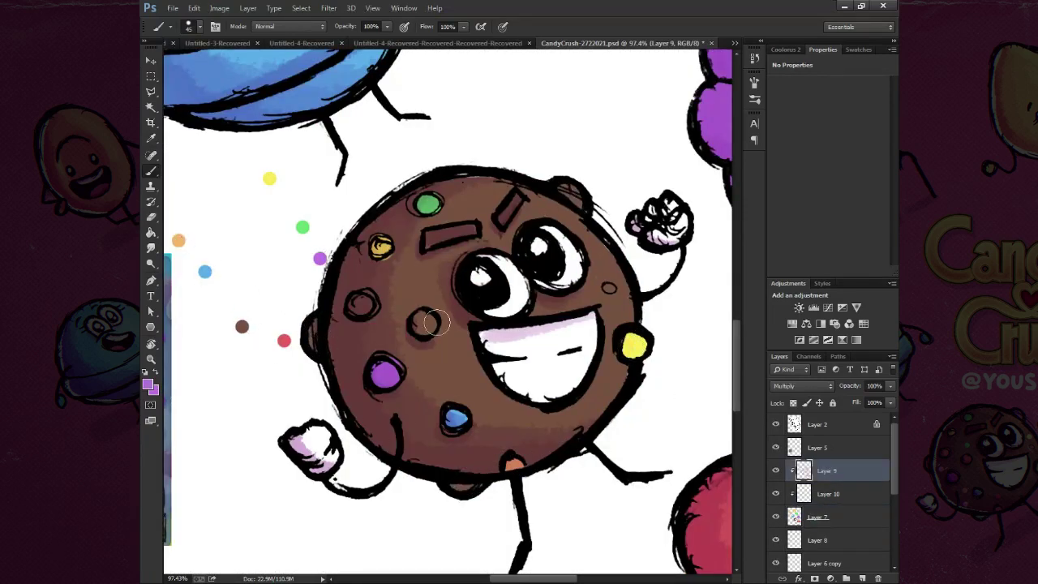
left_click_drag(560, 191, 572, 202)
key("alt+bracketleft")
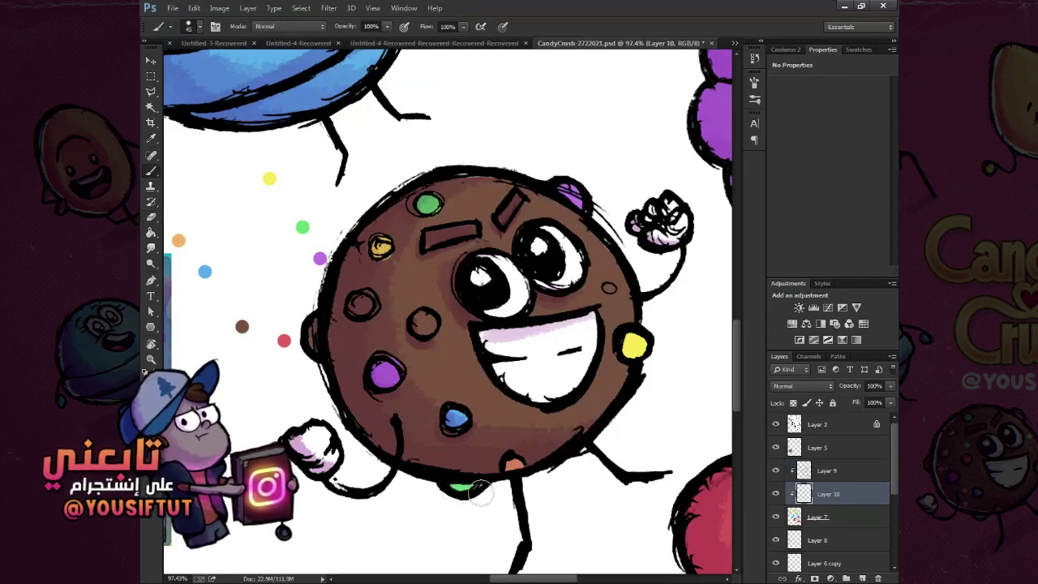
left_click(284, 341, "alt")
left_click_drag(311, 322, 310, 344)
left_click(423, 323)
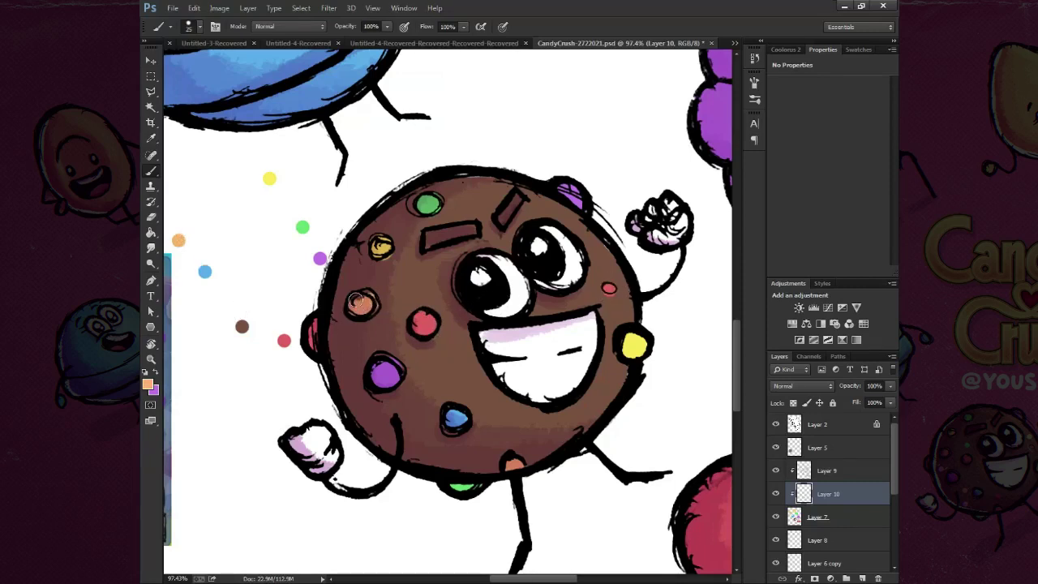
Step: Add a small red candy dot to the cookie and sample yellow from the colour dots
key("ctrl+minus")
key("z")
key("ctrl+0")
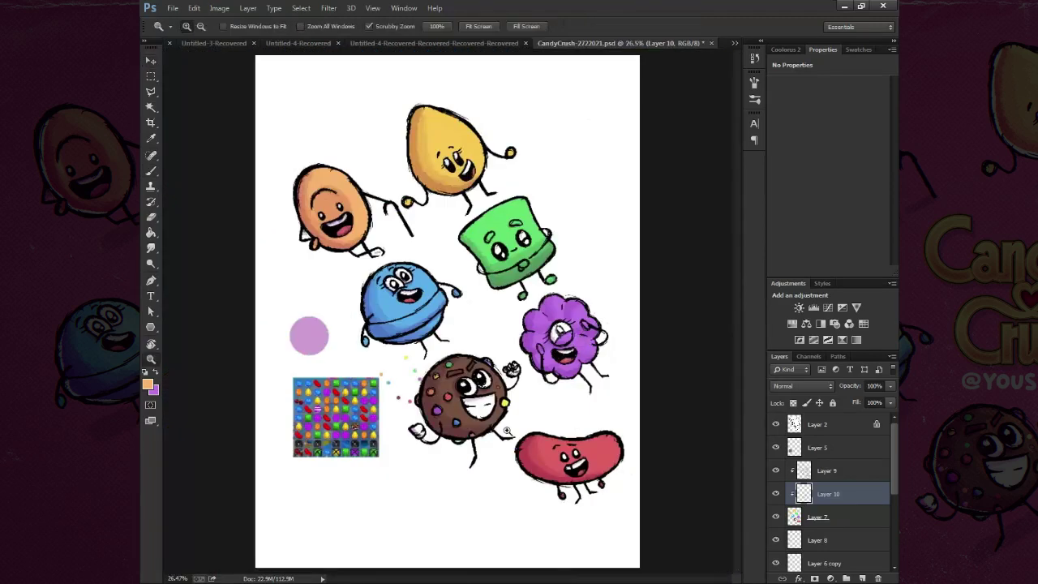
left_click_drag(508, 431, 567, 429)
key("b")
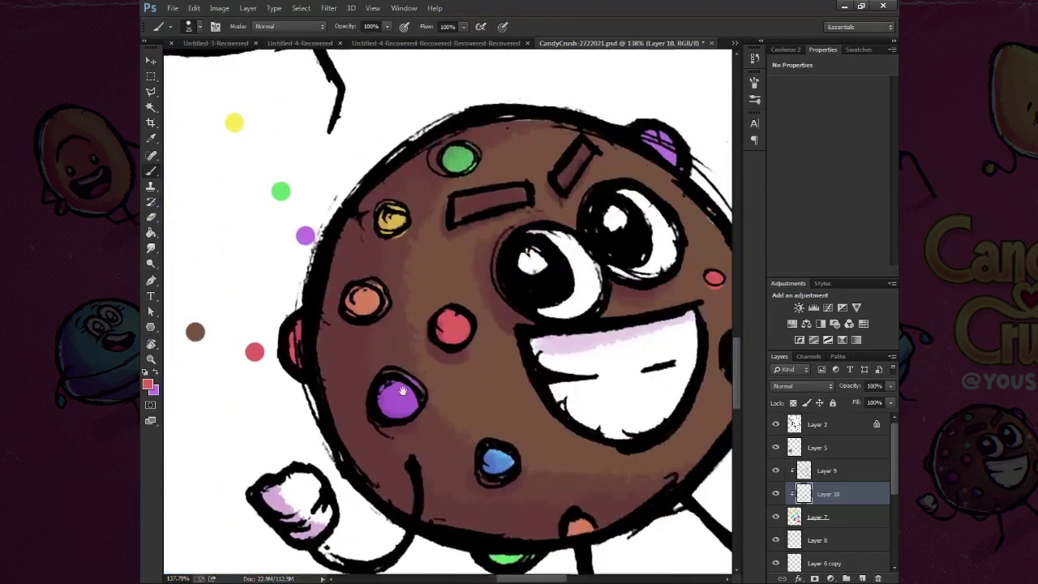
left_click_drag(402, 391, 363, 369)
left_click(538, 456)
left_click(699, 338, "alt")
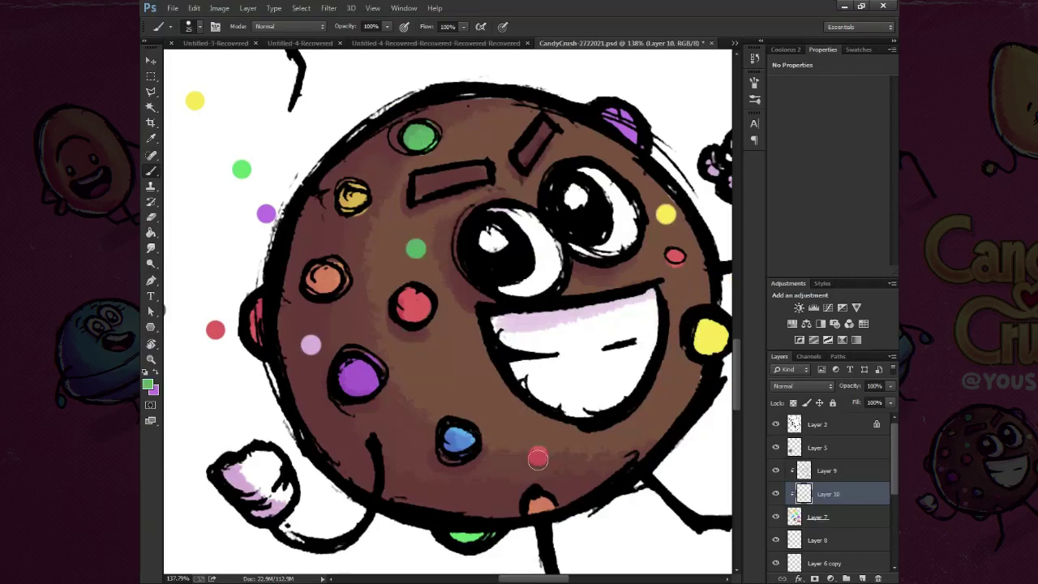
left_click_drag(248, 333, 246, 244)
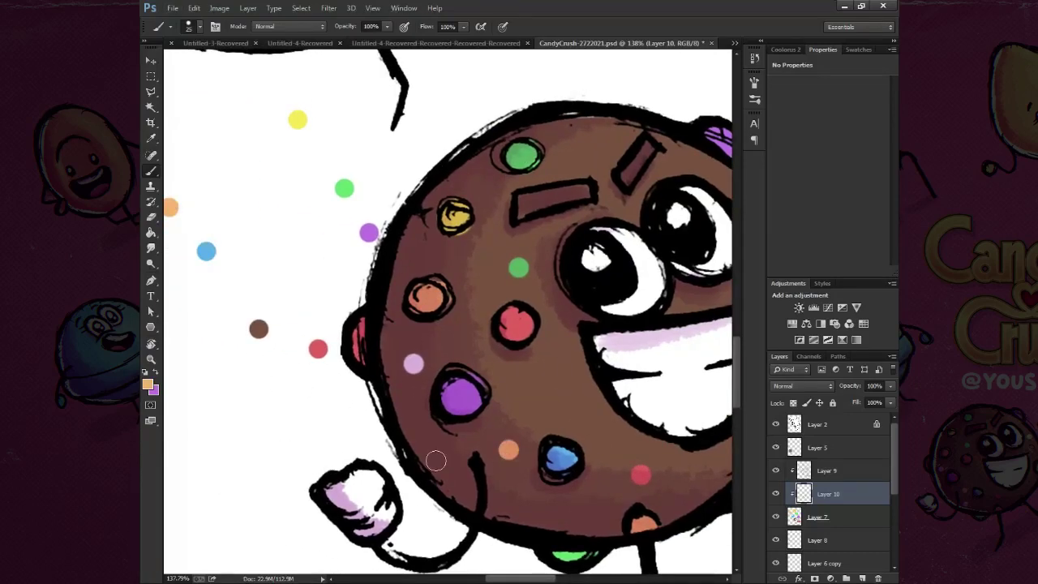
Step: Shift the hue of the multiply shading layer with Hue/Saturation
key("ctrl+0")
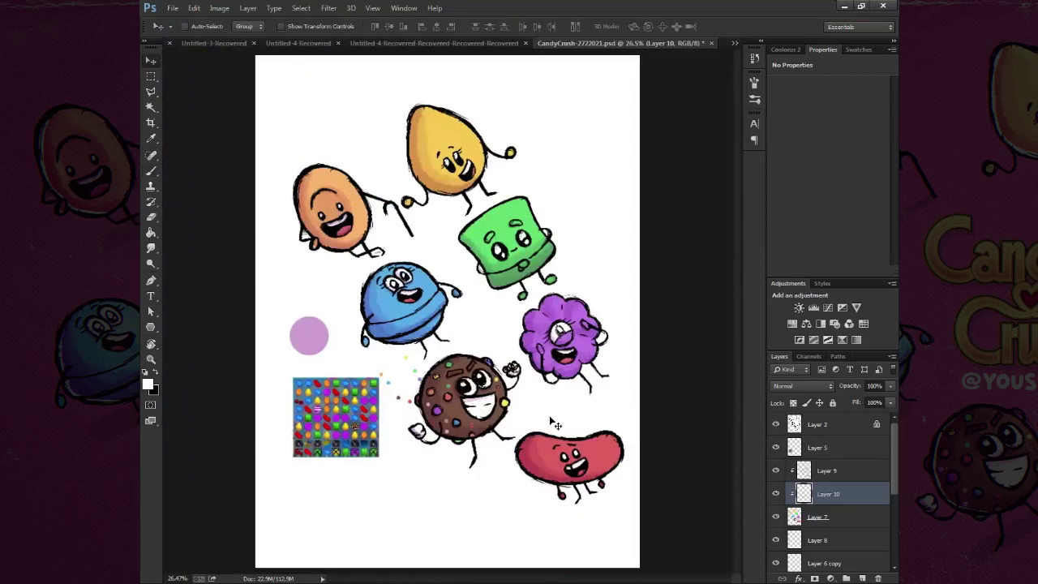
left_click(835, 470)
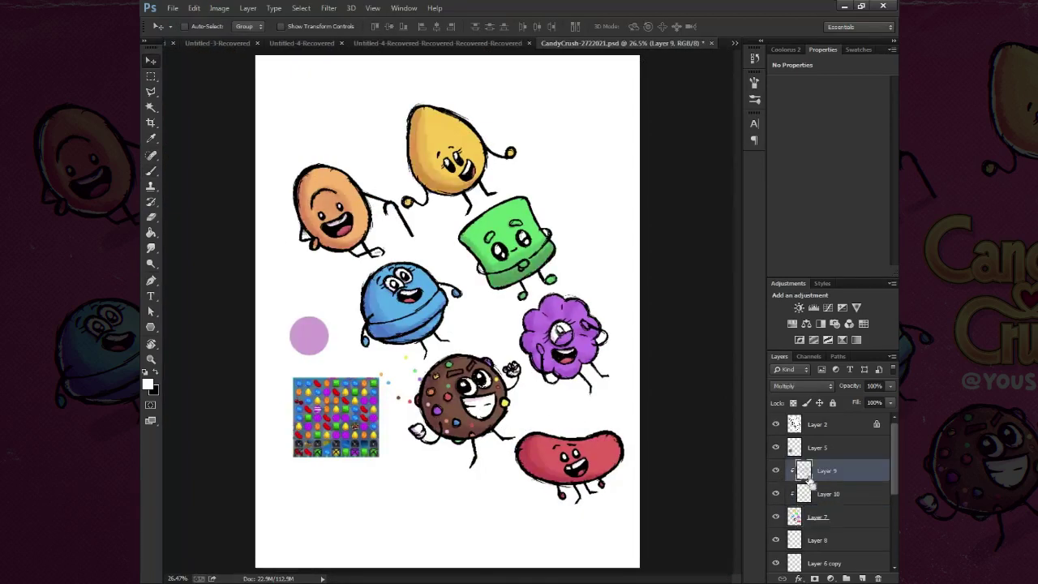
key("ctrl+u")
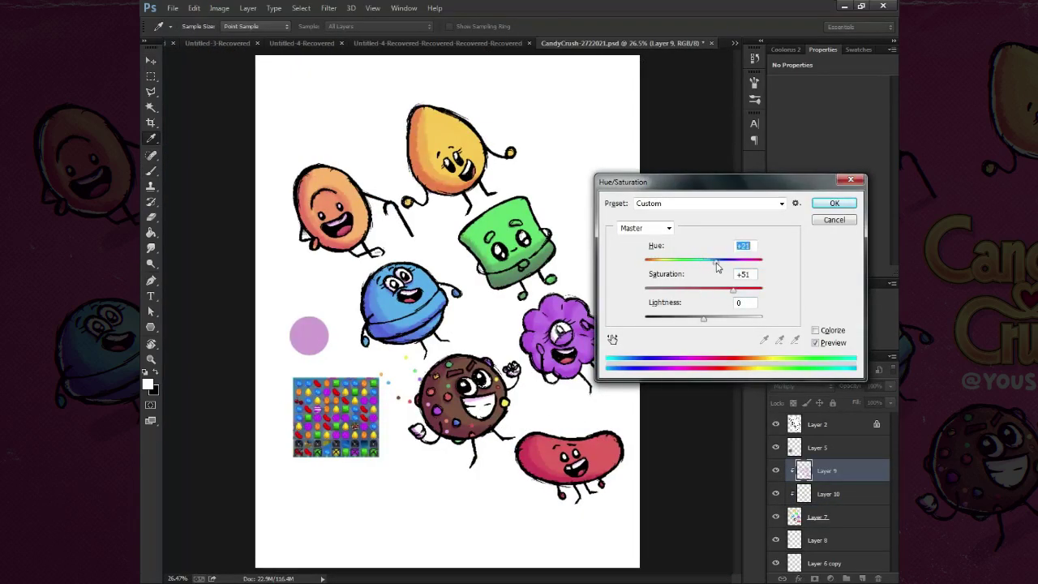
left_click_drag(717, 267, 724, 268)
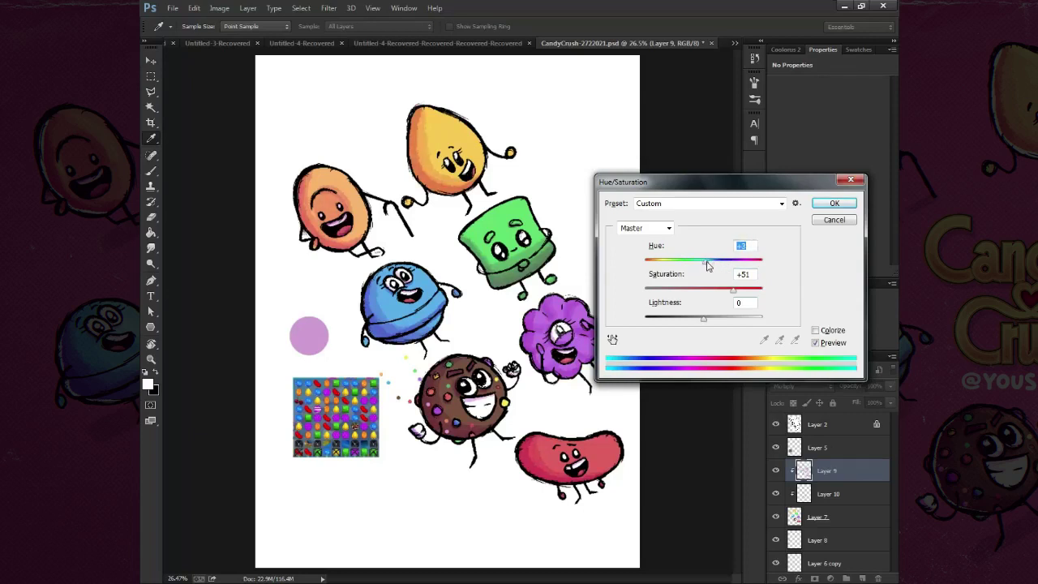
left_click(834, 203)
scroll(586, 295, "up", 5)
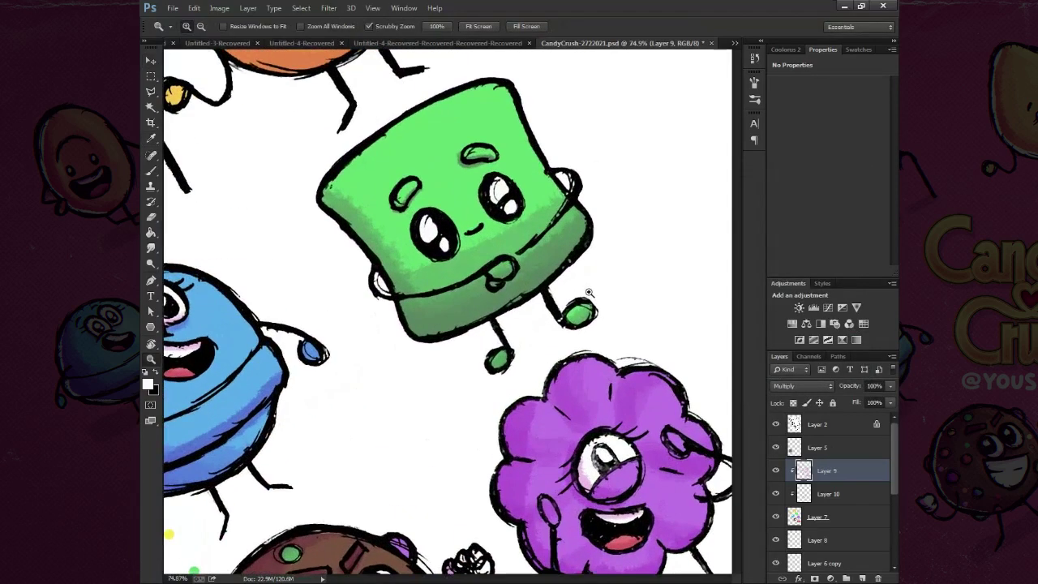
Step: Lasso the green character and shift its shading hue to -38
key("l")
left_click_drag(610, 320, 511, 389)
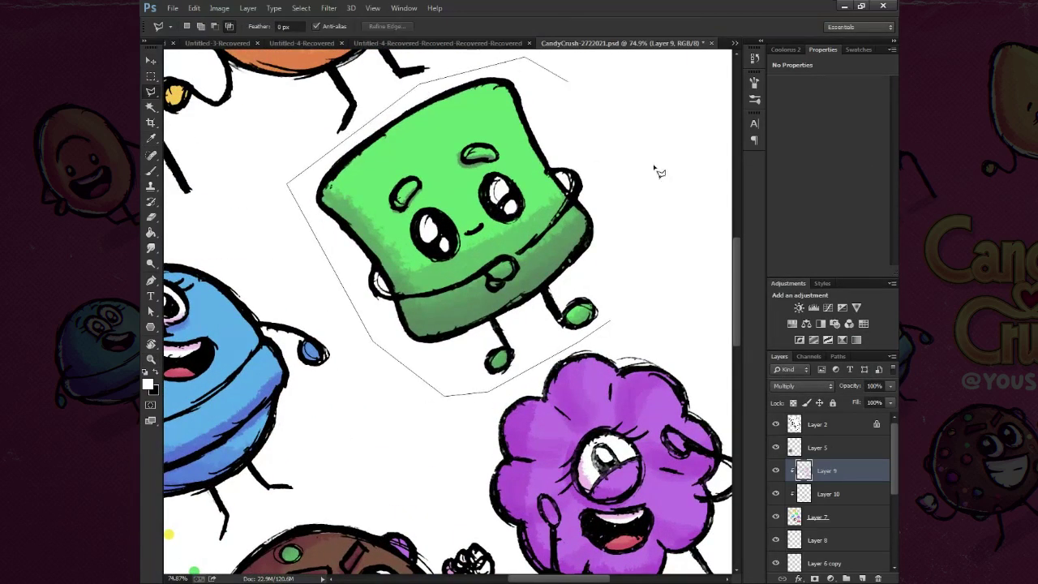
double_click(655, 168)
key("ctrl+u")
mouse_move(733, 267)
left_mouse_down()
mouse_move(771, 264)
mouse_move(683, 267)
left_mouse_up()
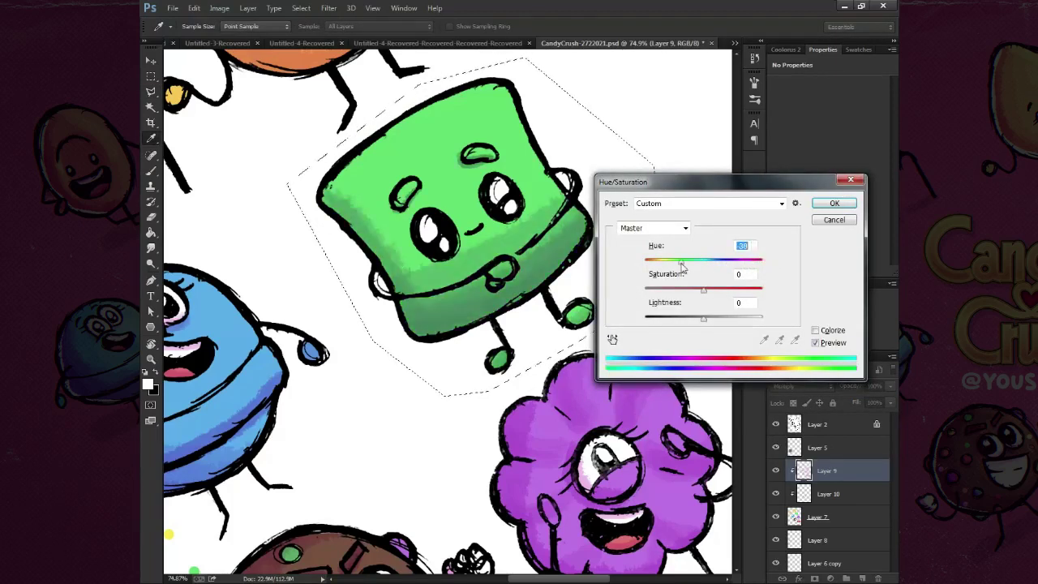
key("Return")
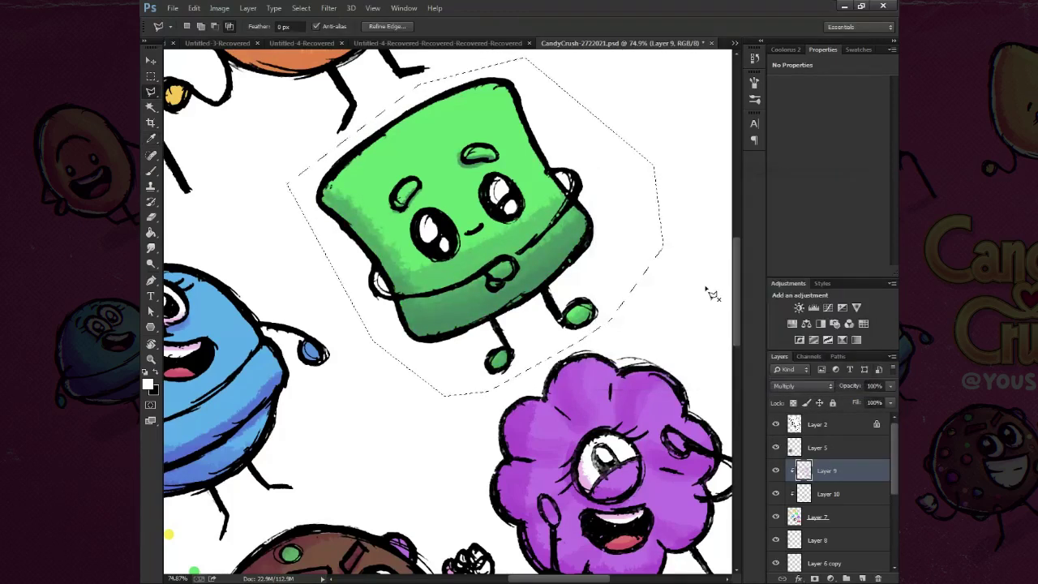
key("ctrl+d")
key("ctrl+0")
Step: Lasso the cookie on its base colour layer, Layer 7
key("z")
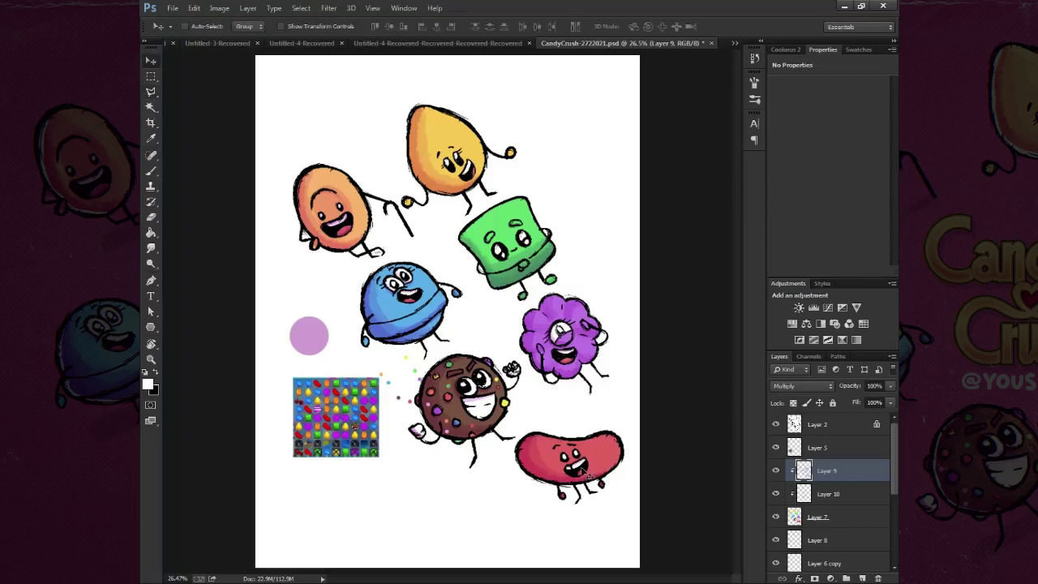
mouse_move(505, 408)
left_mouse_down()
mouse_move(548, 407)
mouse_move(503, 401)
left_mouse_up()
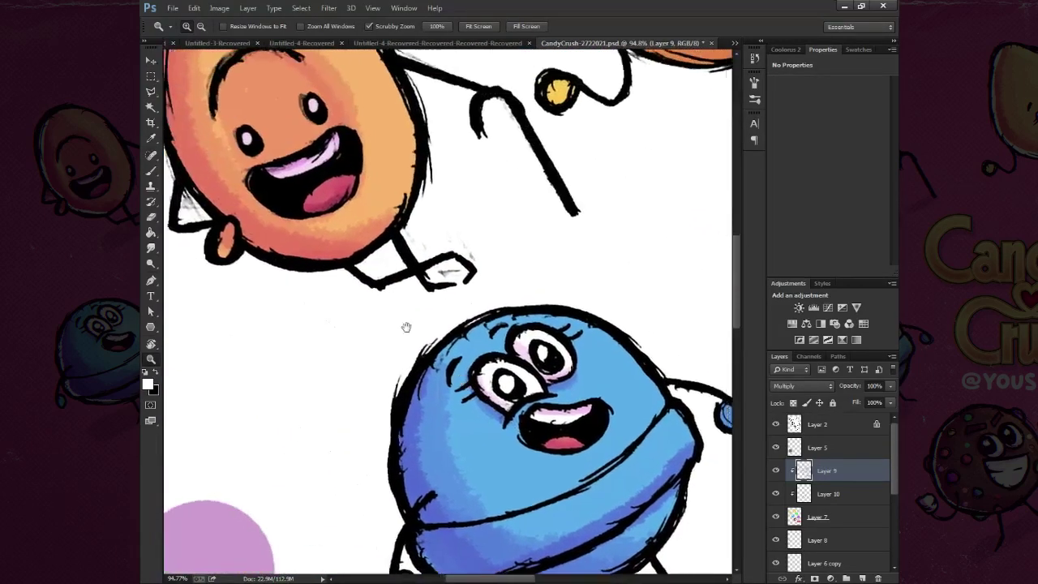
scroll(454, 324, "down", 5)
scroll(463, 308, "down", 4)
key("v")
key("ctrl+0")
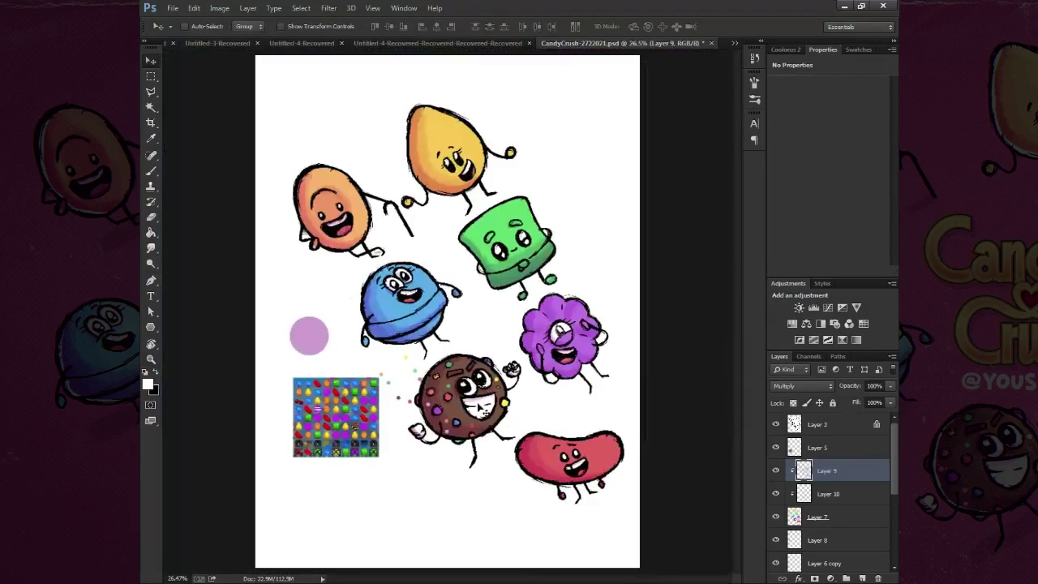
scroll(463, 394, "up", 3)
left_click(819, 517)
key("l")
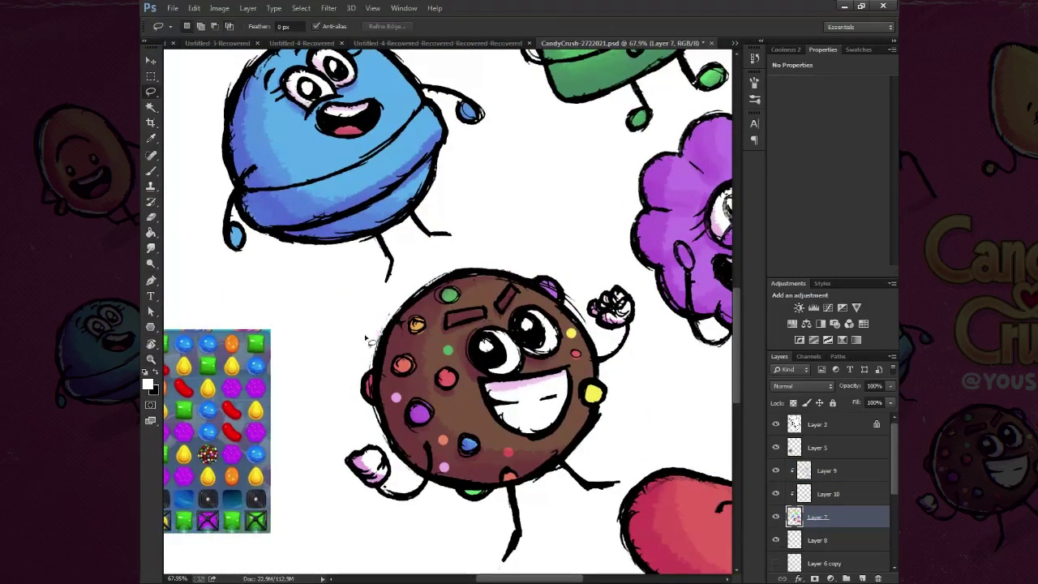
left_click_drag(422, 522, 357, 339)
Step: Shift the cookie's hue to -18 for a redder brown and deselect
key("ctrl+u")
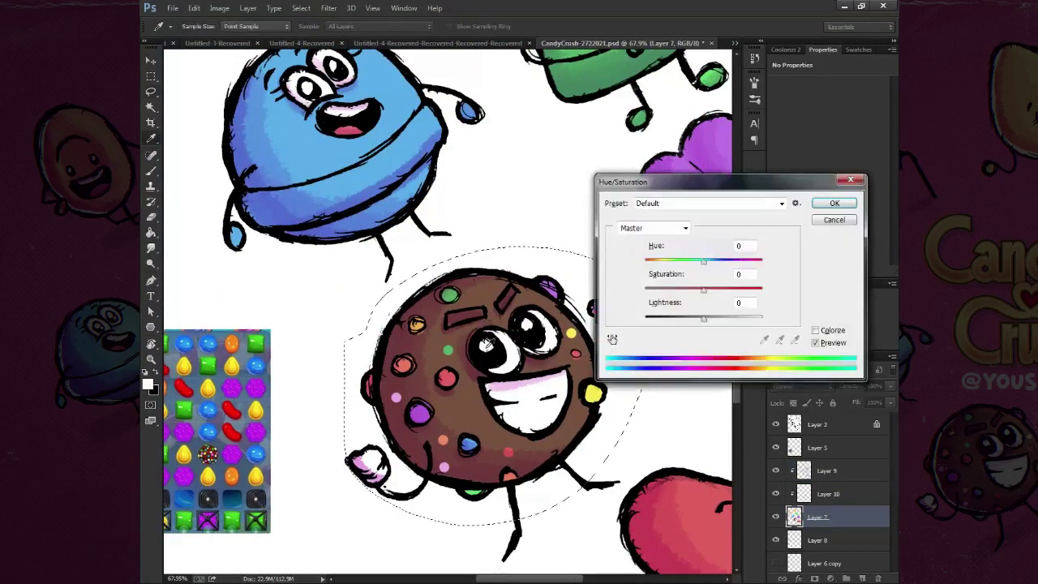
left_click_drag(703, 317, 703, 323)
left_click_drag(703, 261, 695, 267)
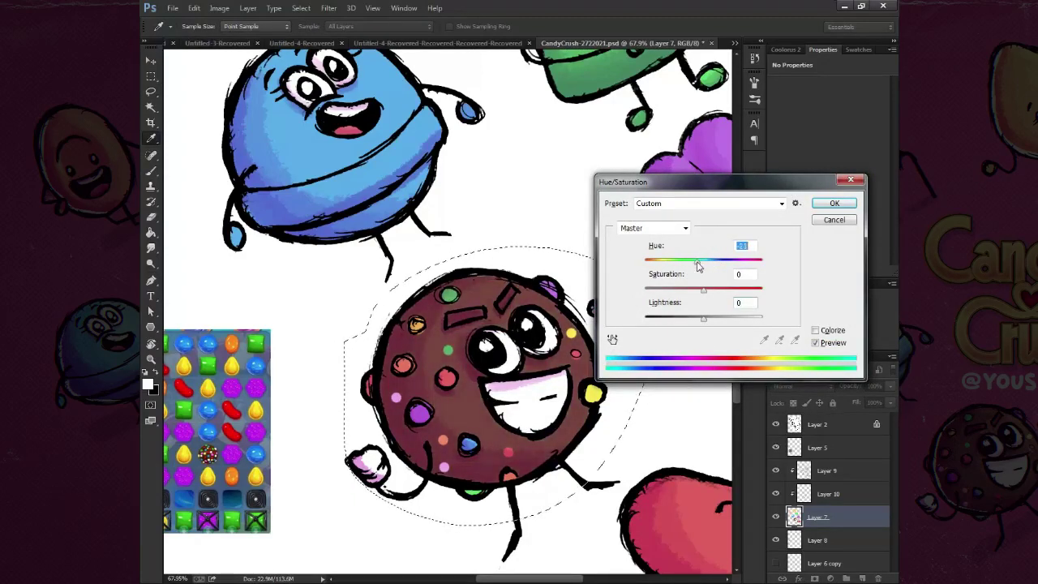
left_click(823, 205)
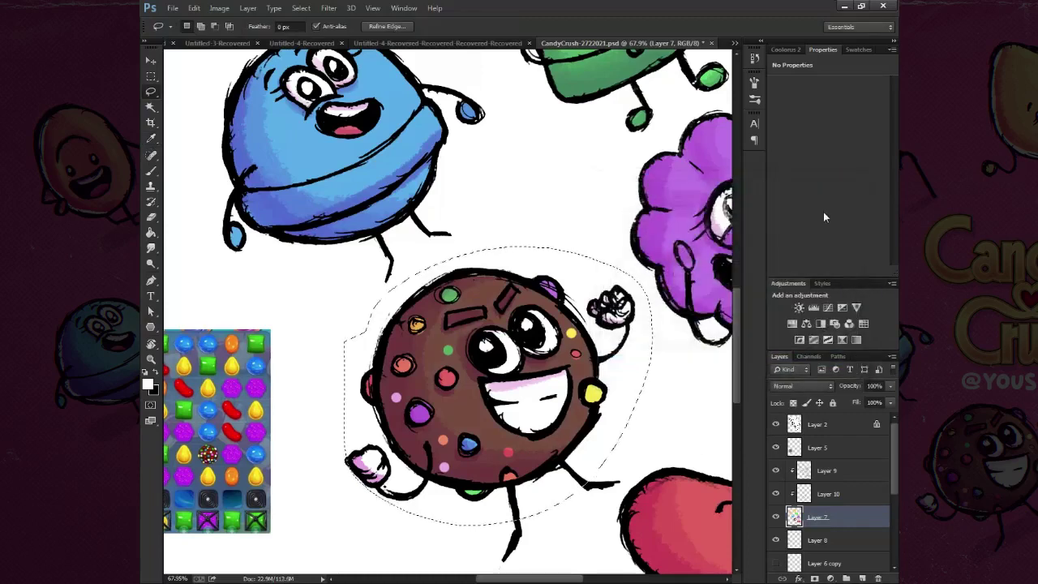
key("ctrl+d")
key("v")
scroll(427, 361, "up", 5)
scroll(431, 370, "up", 3)
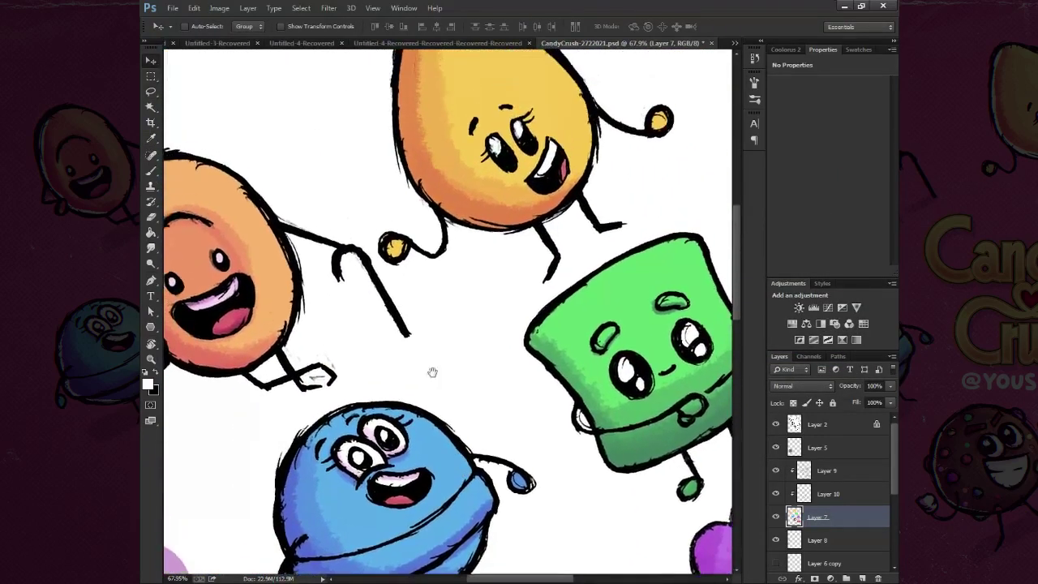
scroll(436, 252, "down", 3)
scroll(435, 252, "down", 10)
Step: Duplicate Layer 9 and dab light purple speckles onto the cookie
left_click(799, 470)
key("ctrl+j")
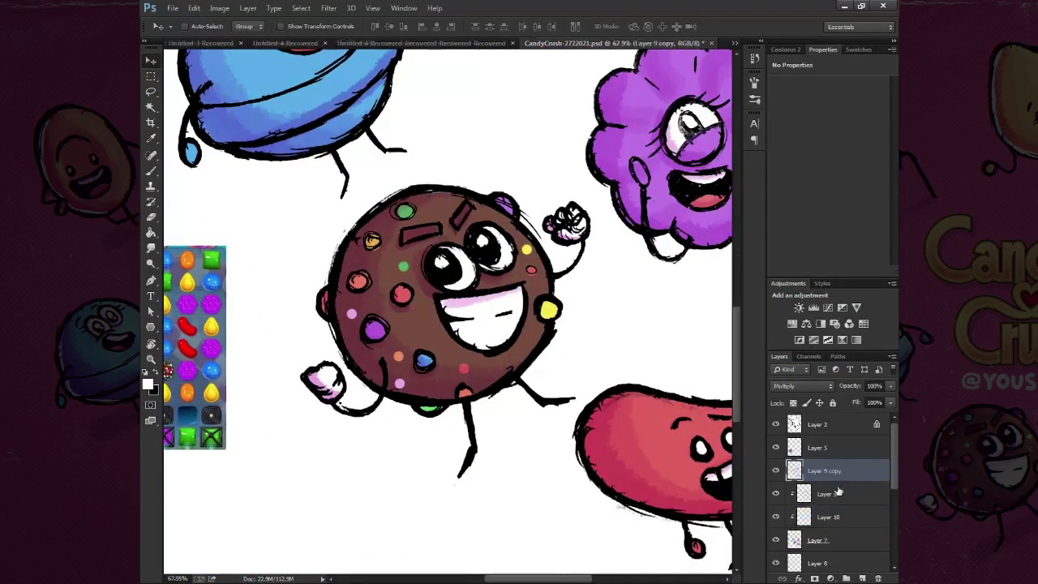
key("i")
left_click(148, 385)
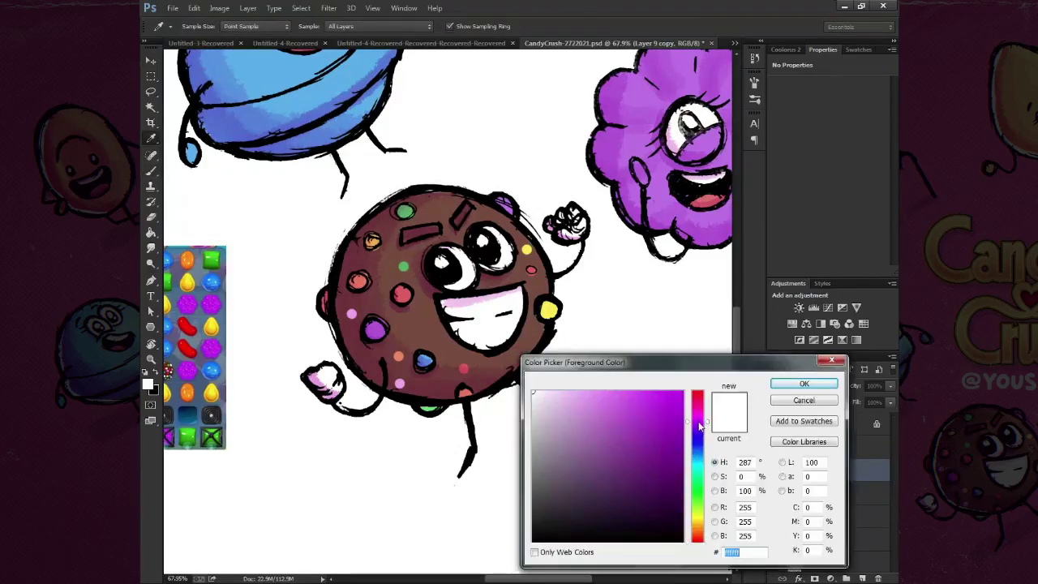
left_click(559, 411)
left_click(803, 383)
key("b")
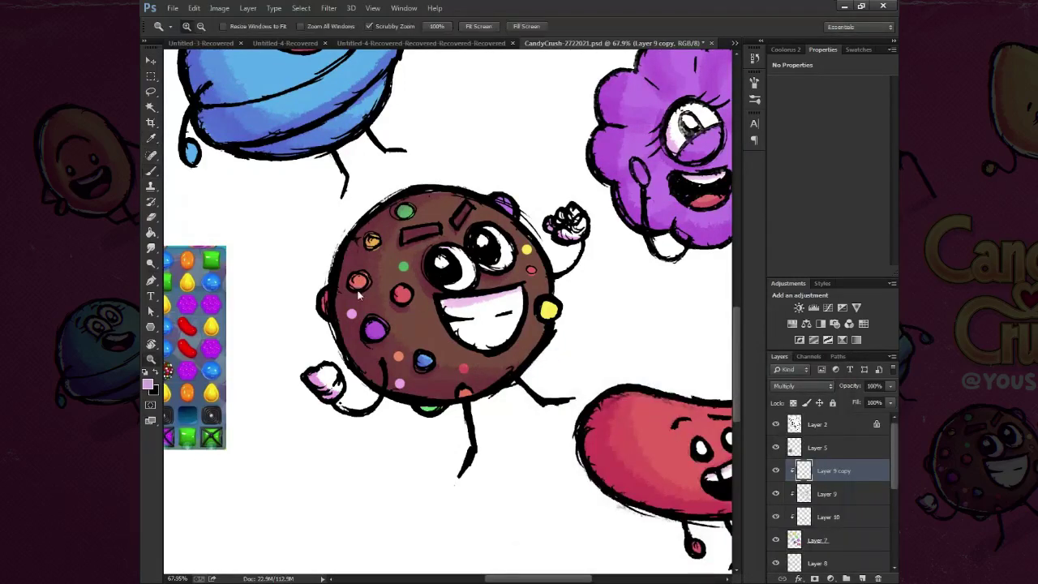
right_click(357, 288)
left_click(357, 217)
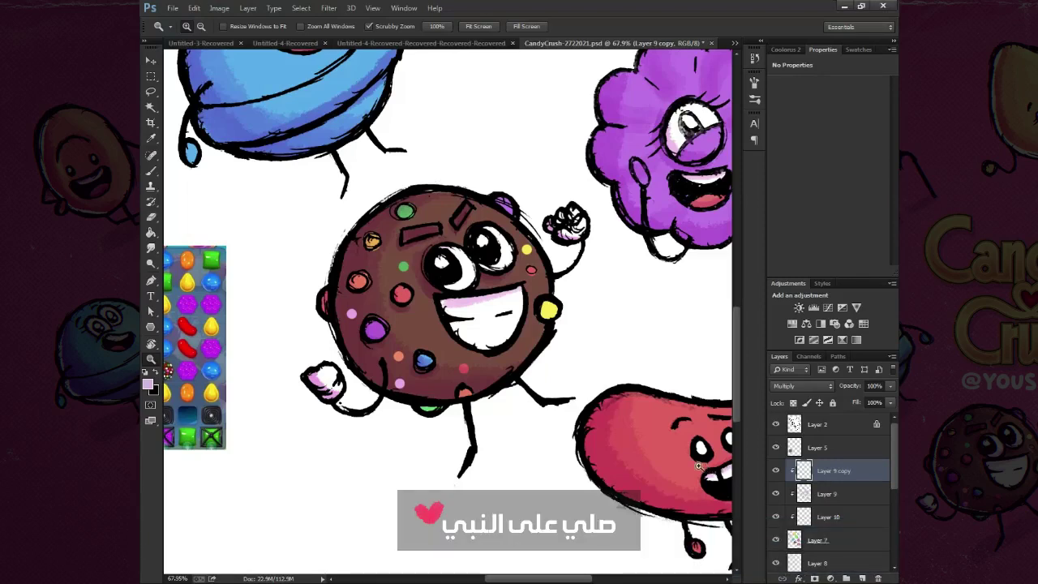
Step: Sample the red bean's colour, shift it to purple, and lasso the purple blob
key("i")
left_click(679, 450)
left_click(696, 432)
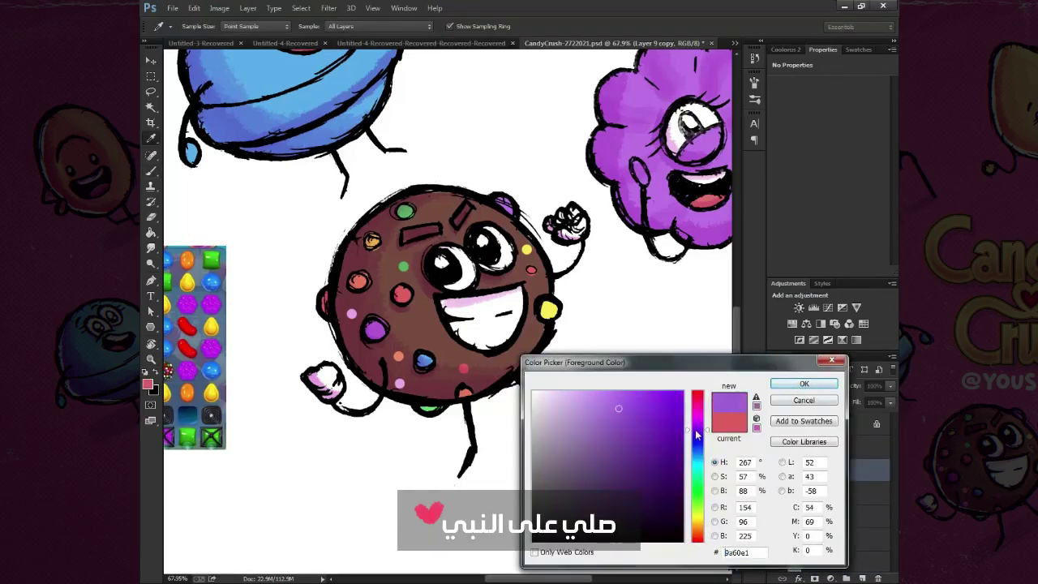
left_click(801, 384)
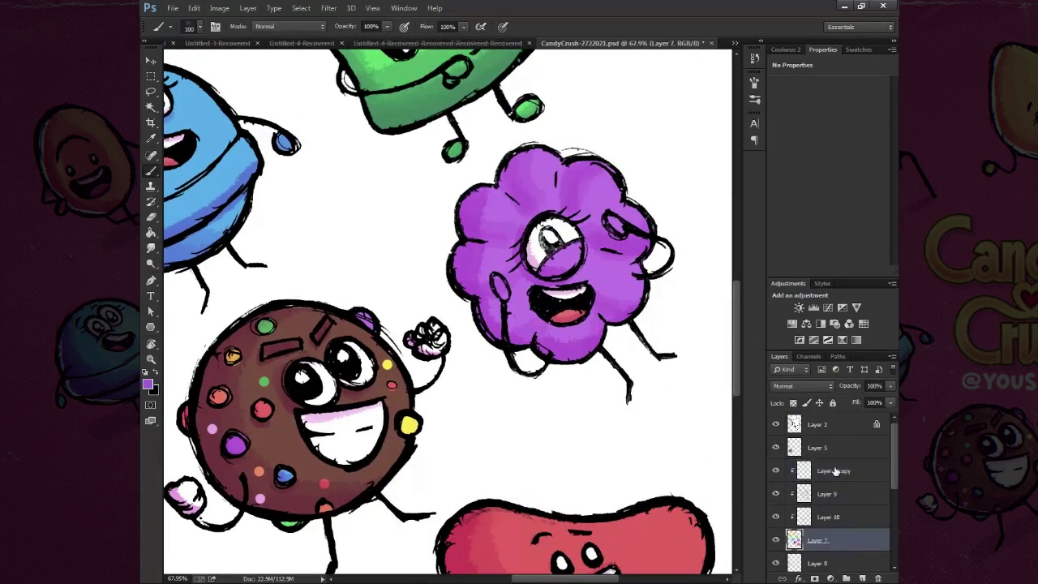
key("l")
left_click_drag(694, 199, 689, 181)
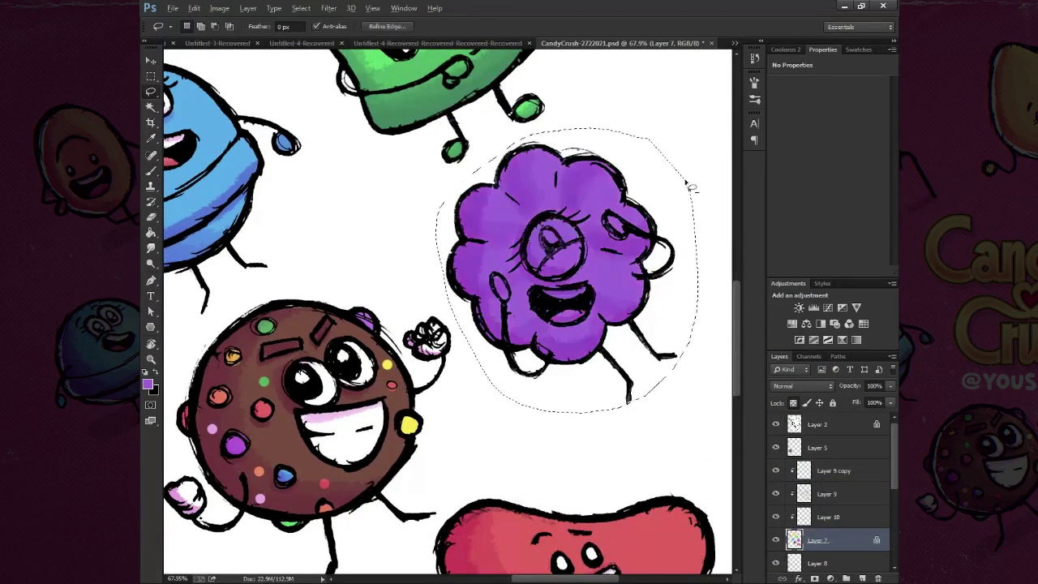
Step: Create Layer 11 above Layer 9 copy with Linear Dodge (Add) blending
key("ctrl+0")
key("v")
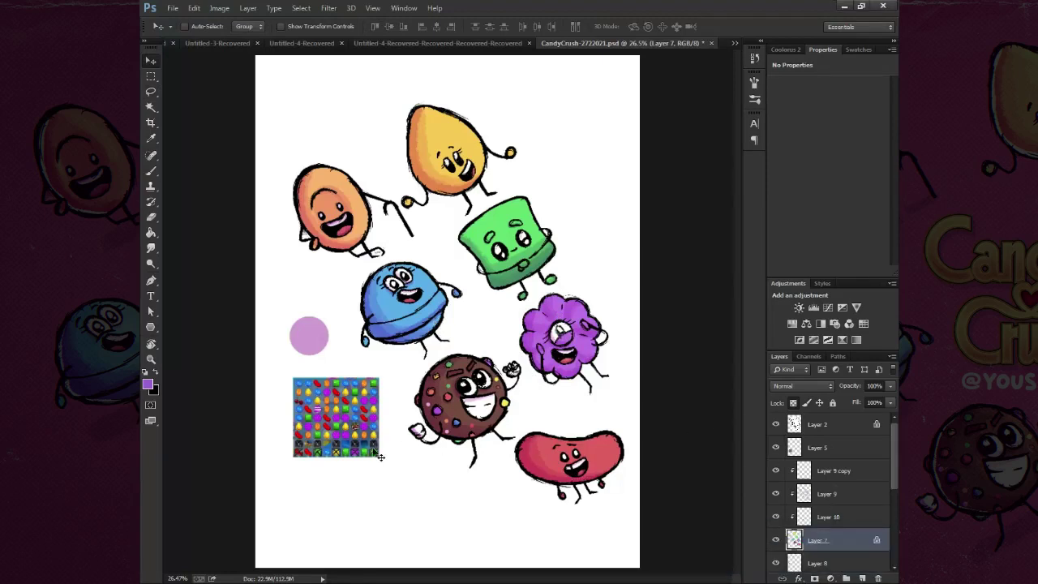
key("z")
left_click_drag(381, 457, 392, 472)
left_click_drag(382, 318, 390, 465)
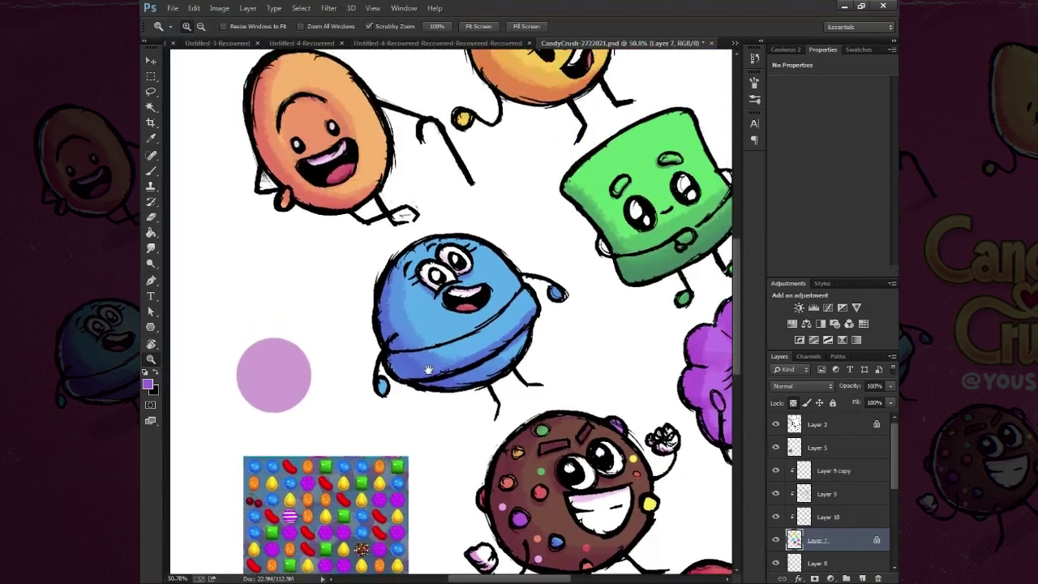
left_click_drag(845, 489, 821, 471)
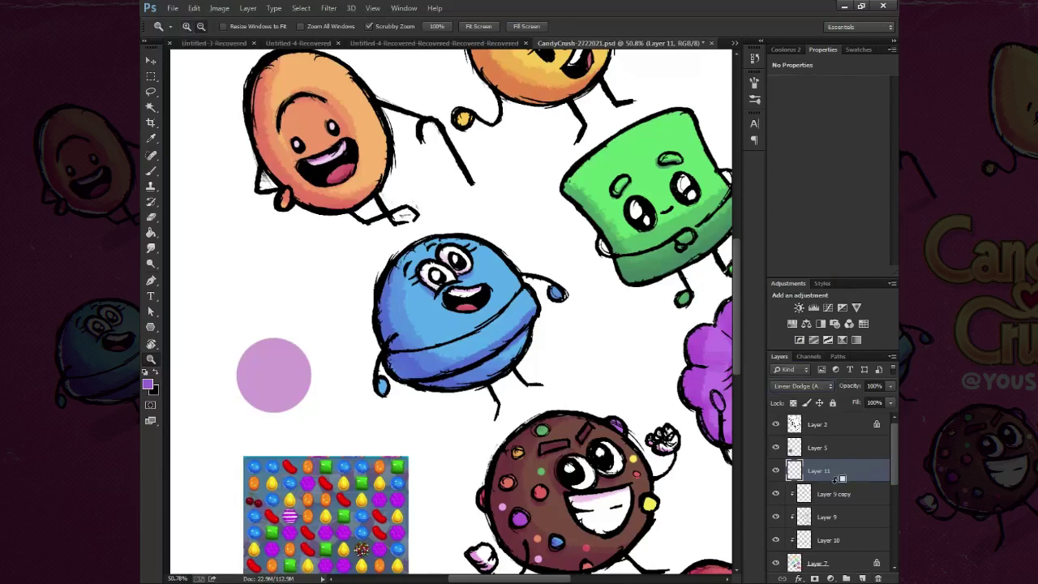
Step: Choose a dark brown foreground colour and highlight the orange candy's forehead
left_click(148, 385)
left_click_drag(697, 503, 698, 521)
left_click(666, 491)
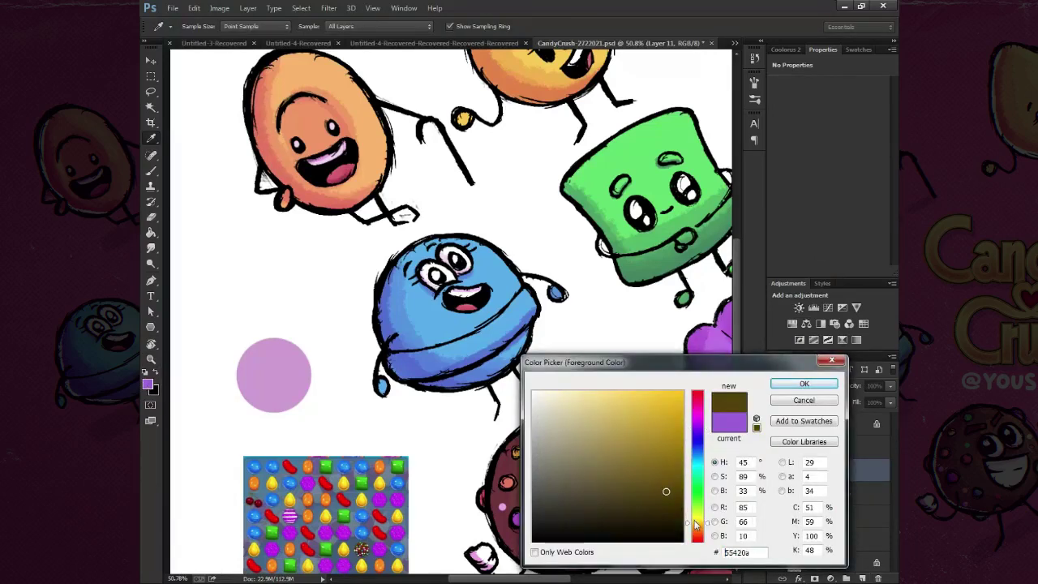
left_click(803, 383)
key("b")
scroll(403, 188, "up", 3)
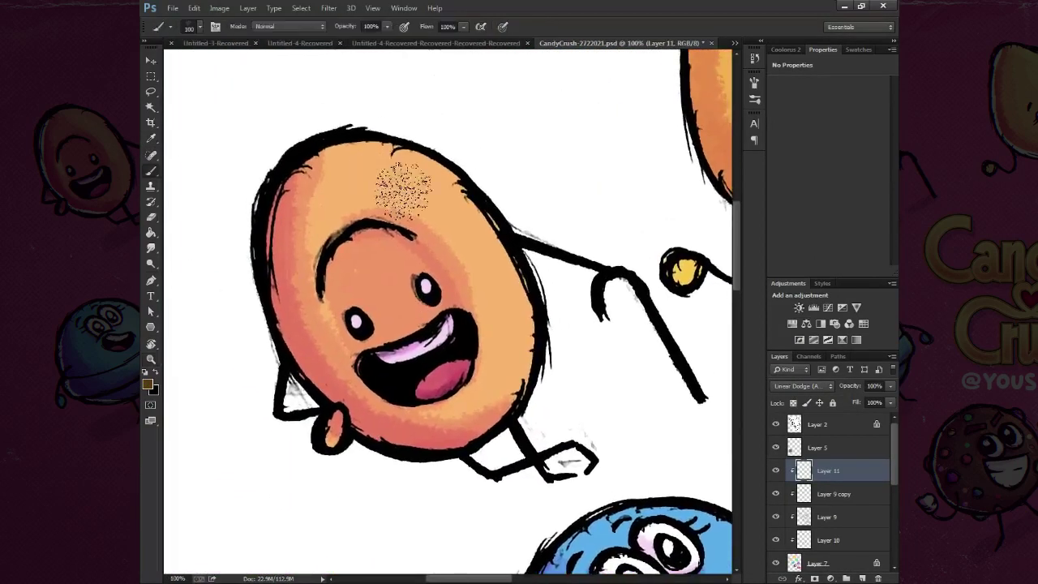
left_click_drag(325, 133, 438, 191)
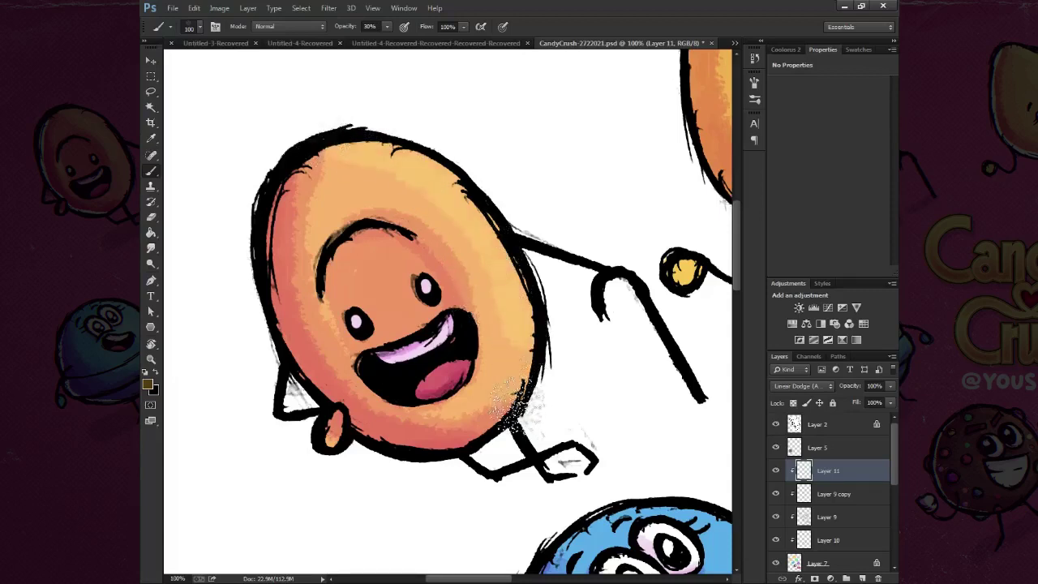
Step: Brighten the orange candy's lower edge, the yellow candy's right side and the blue candy's upper right
key("bracketleft")
key("bracketleft")
left_click_drag(361, 172, 454, 219)
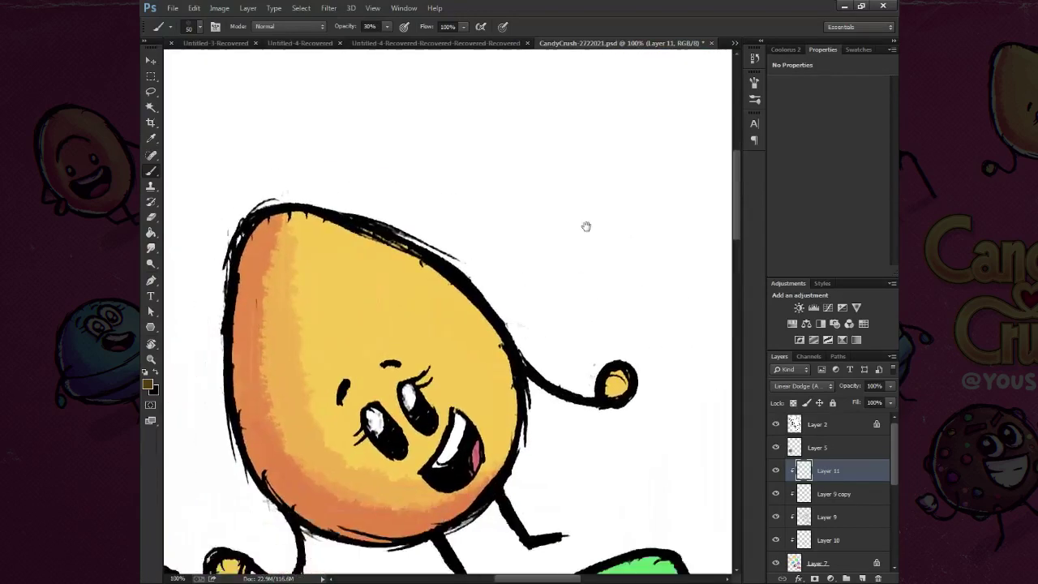
left_click_drag(484, 256, 360, 208)
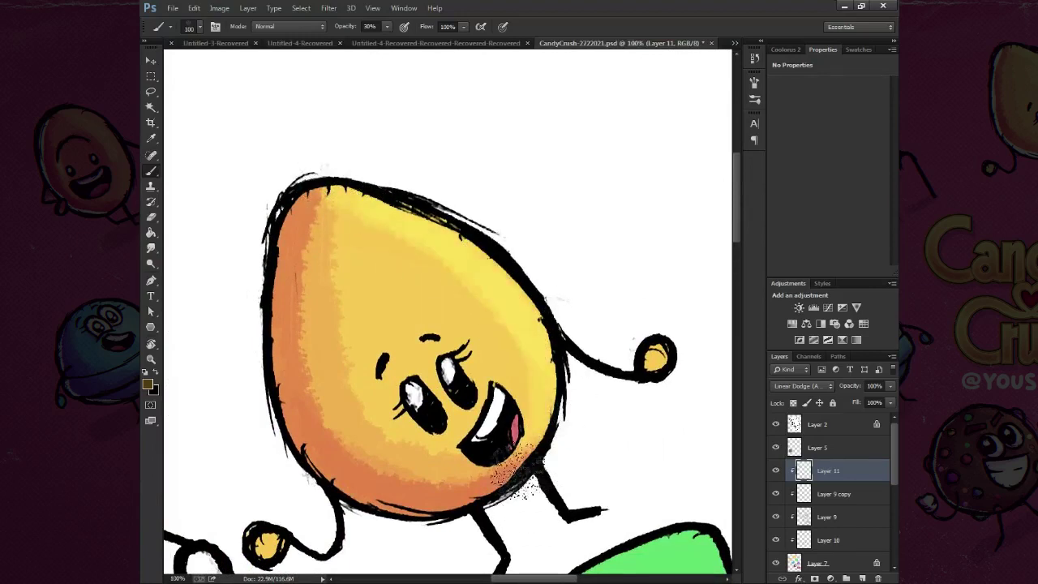
key("bracketright")
key("bracketright")
key("bracketright")
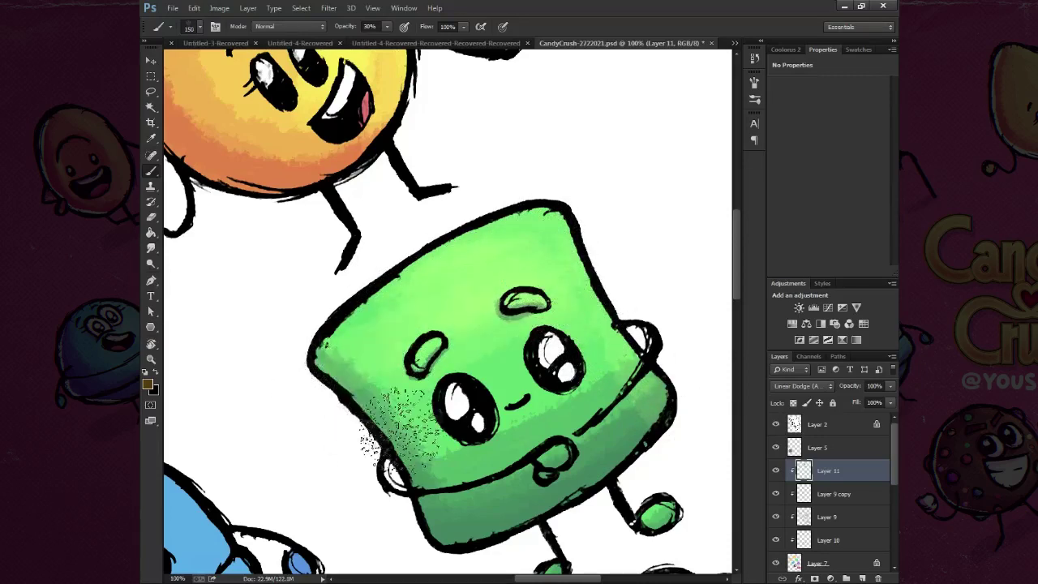
left_click_drag(554, 458, 626, 244)
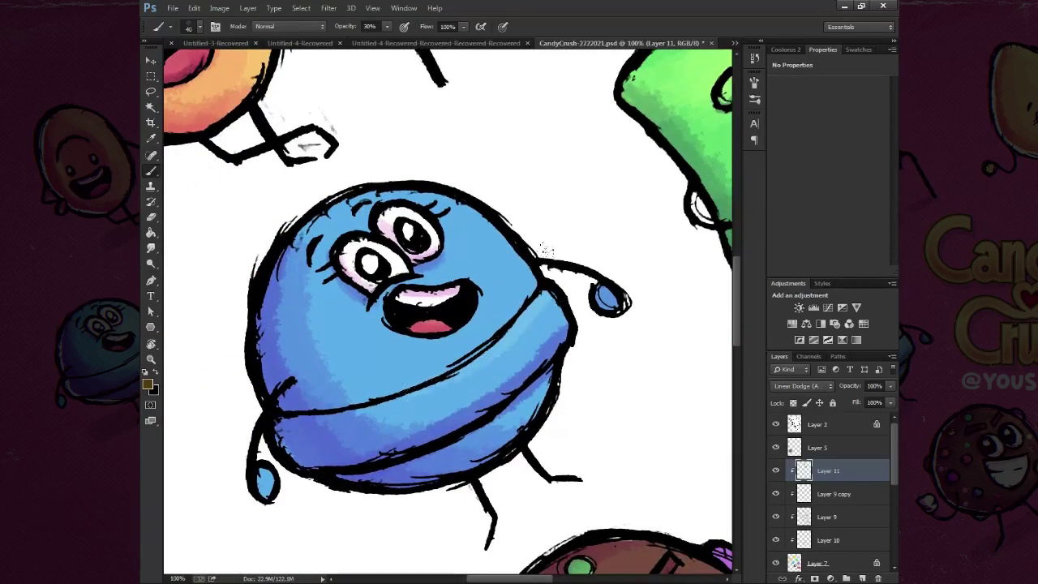
key("bracketright")
key("bracketright")
left_click_drag(519, 240, 545, 258)
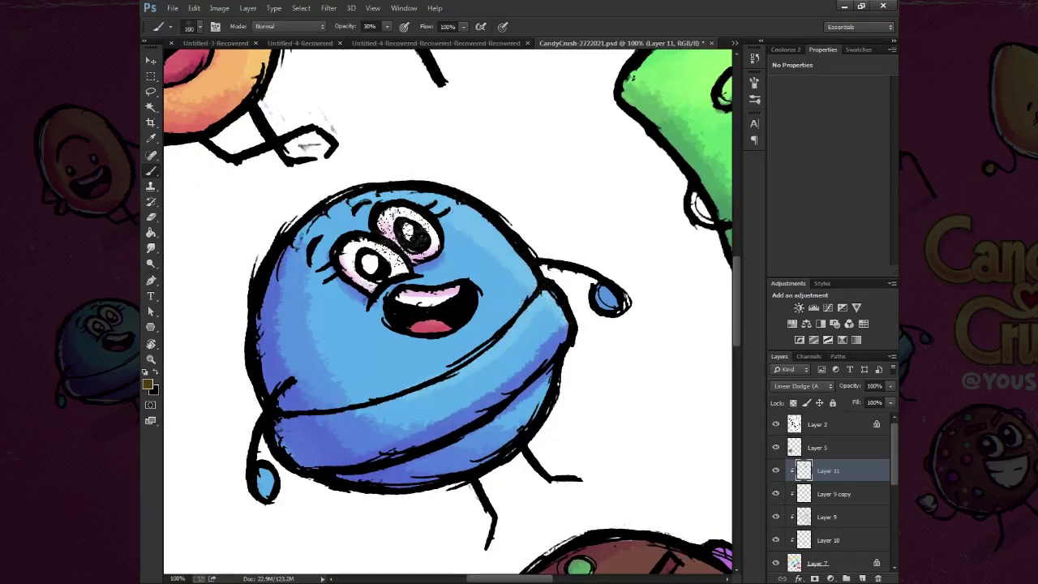
Step: Add an orange glow highlight to the red bean's upper right
key("bracketright")
key("bracketright")
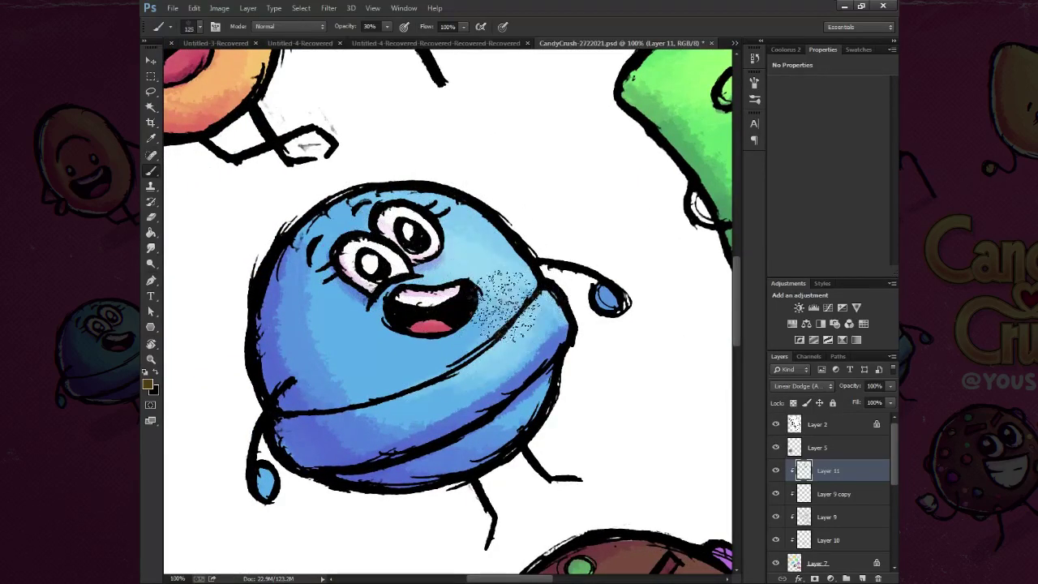
key("bracketright")
key("bracketright")
key("bracketright")
mouse_move(621, 518)
left_mouse_down()
mouse_move(443, 250)
mouse_move(430, 191)
left_mouse_up()
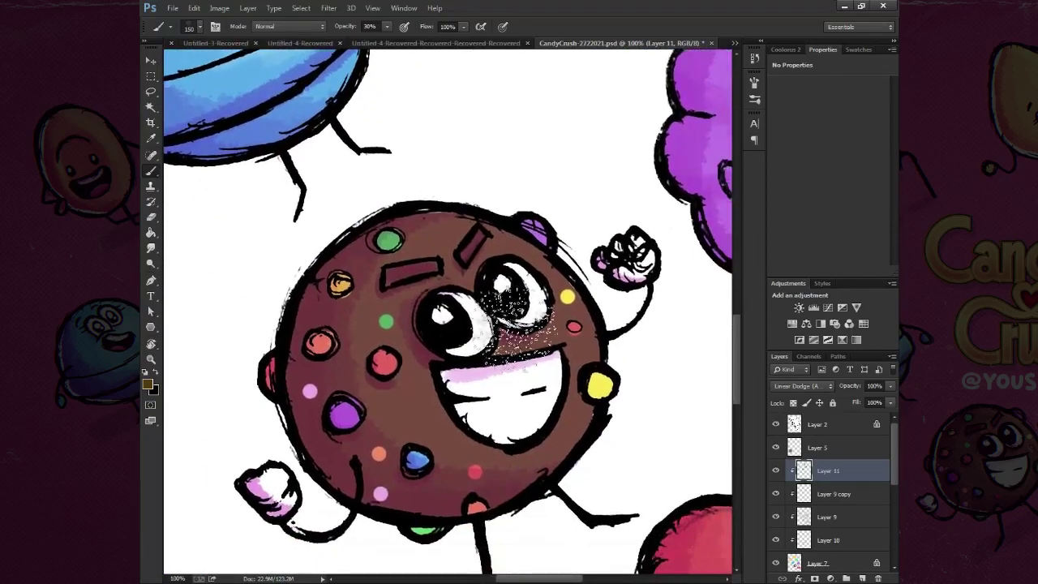
key("bracketright")
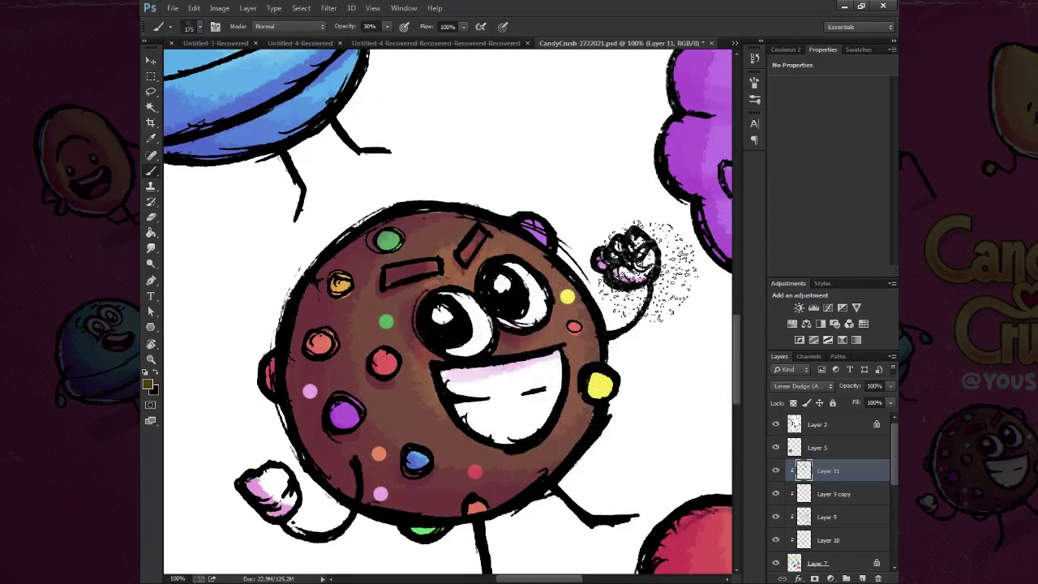
key("bracketleft")
key("bracketleft")
key("bracketleft")
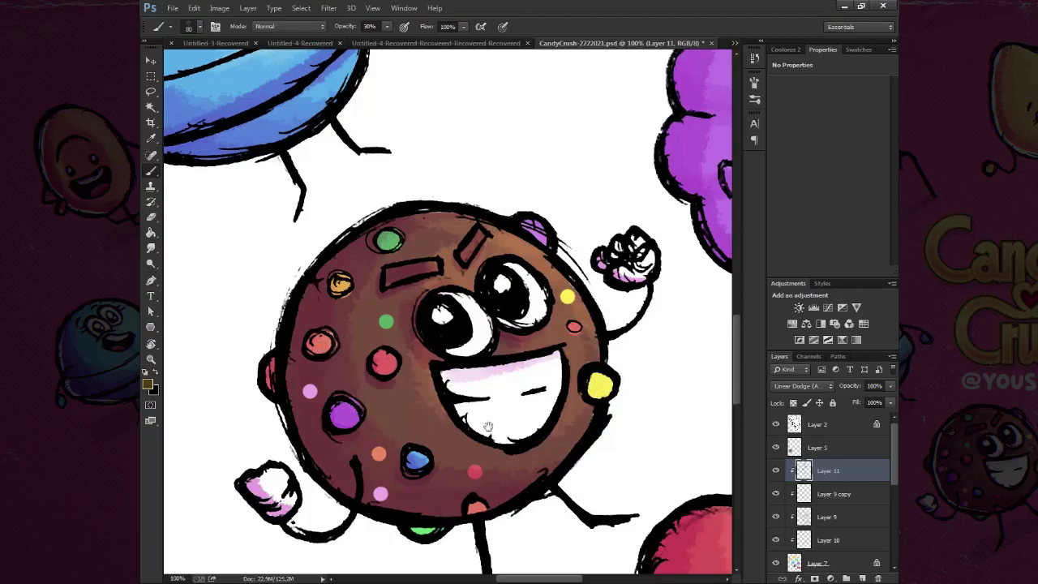
left_click_drag(488, 426, 205, 297)
mouse_move(626, 341)
left_mouse_down()
mouse_move(618, 313)
mouse_move(603, 313)
mouse_move(626, 325)
left_mouse_up()
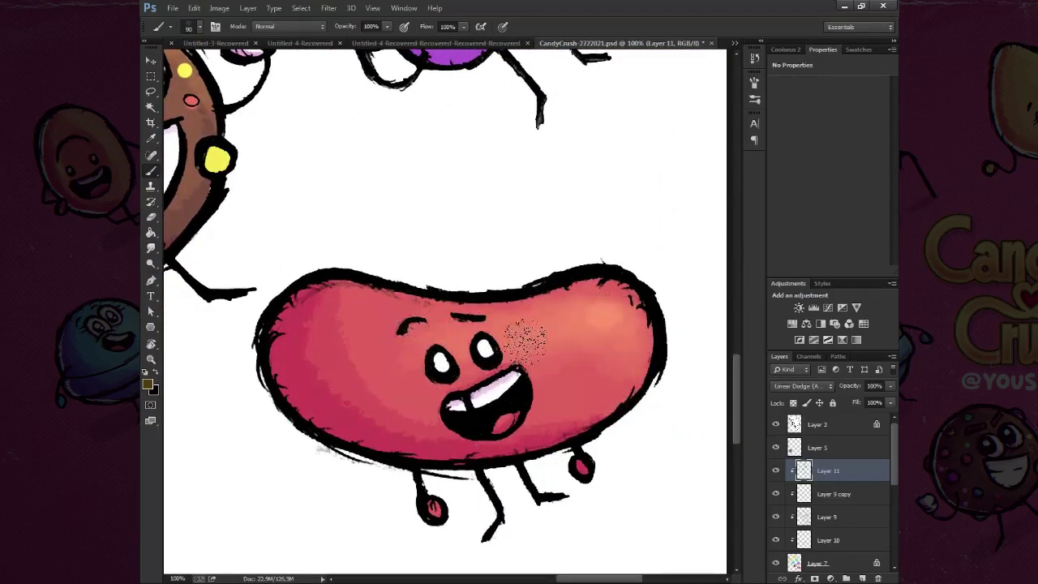
key("bracketleft")
key("bracketleft")
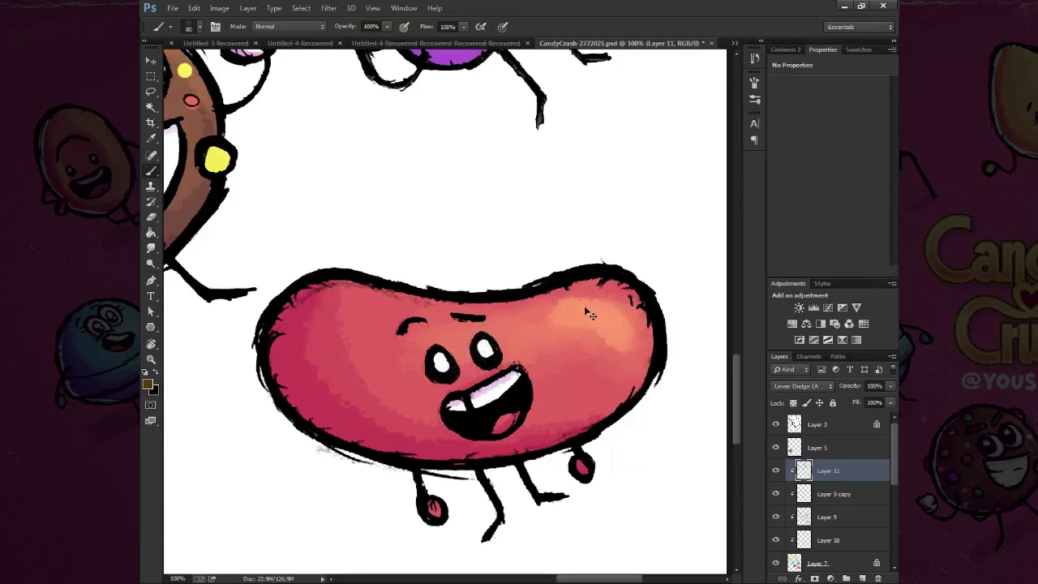
left_click_drag(597, 316, 646, 310)
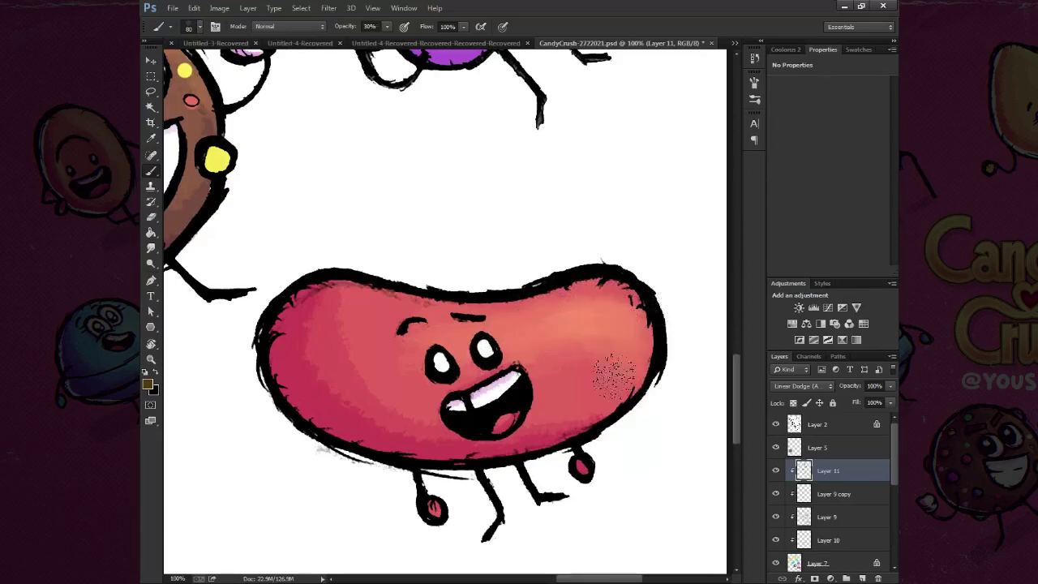
Step: Paint light purple highlights along the purple blob's top right with a resized brush
left_click_drag(457, 232, 466, 567)
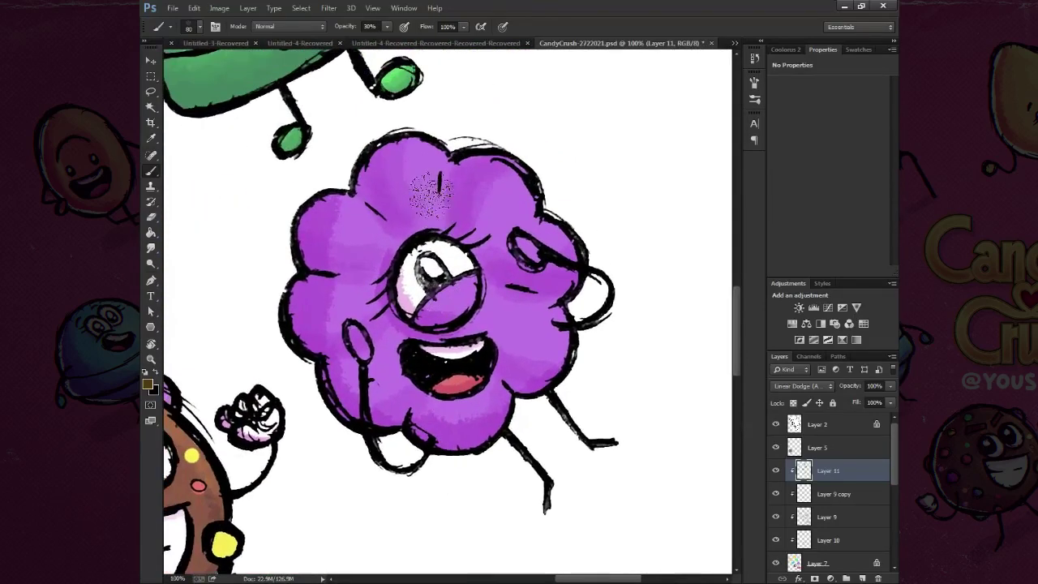
key("bracketright")
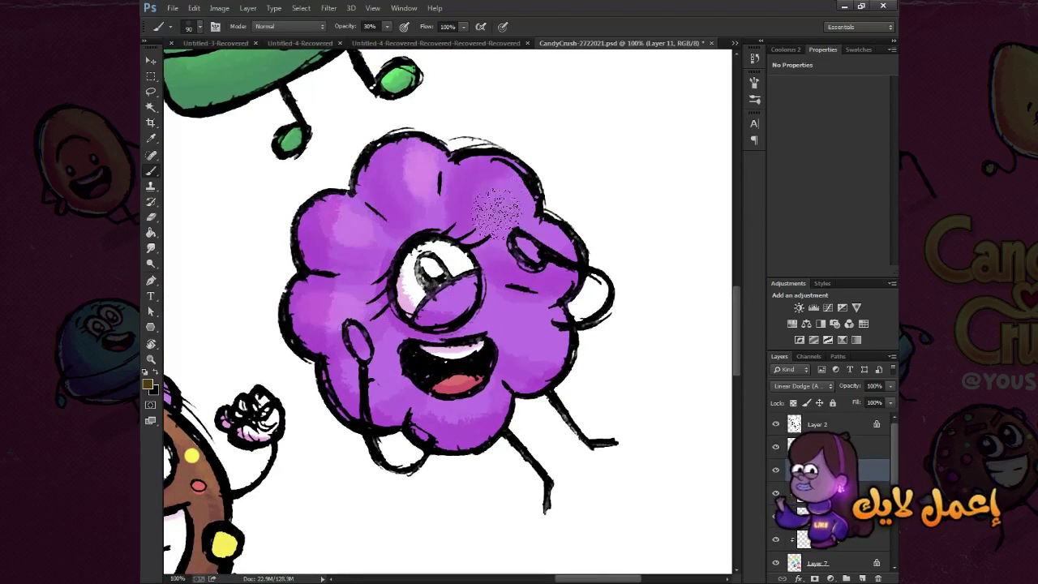
mouse_move(492, 203)
left_mouse_down()
mouse_move(579, 232)
mouse_move(539, 329)
mouse_move(474, 397)
mouse_move(369, 365)
mouse_move(325, 292)
left_mouse_up()
key("bracketright")
key("bracketright")
key("bracketright")
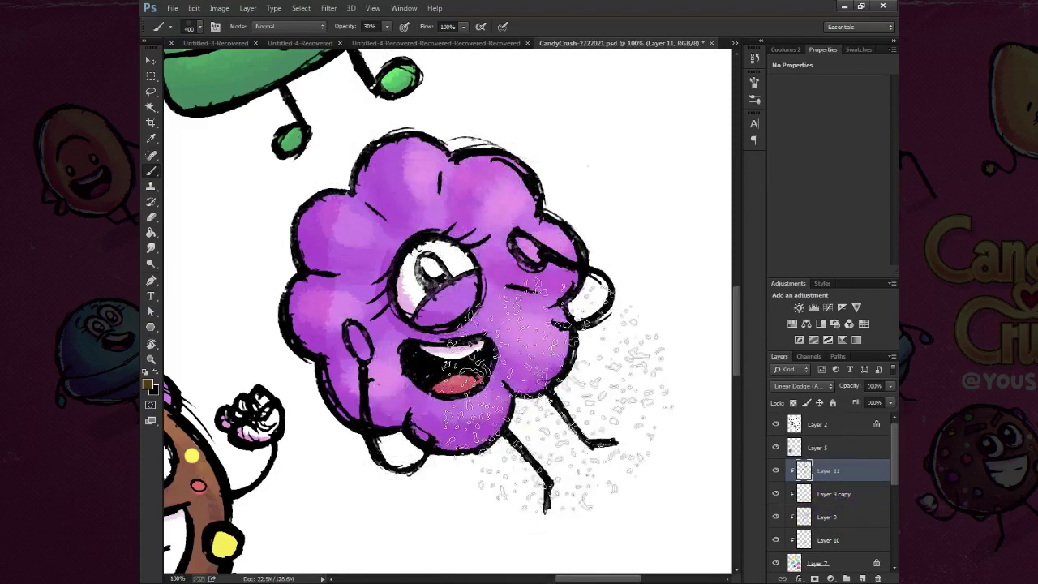
key("bracketright")
key("bracketright")
key("bracketright")
scroll(480, 326, "up", 1)
key("bracketleft")
key("bracketleft")
key("bracketleft")
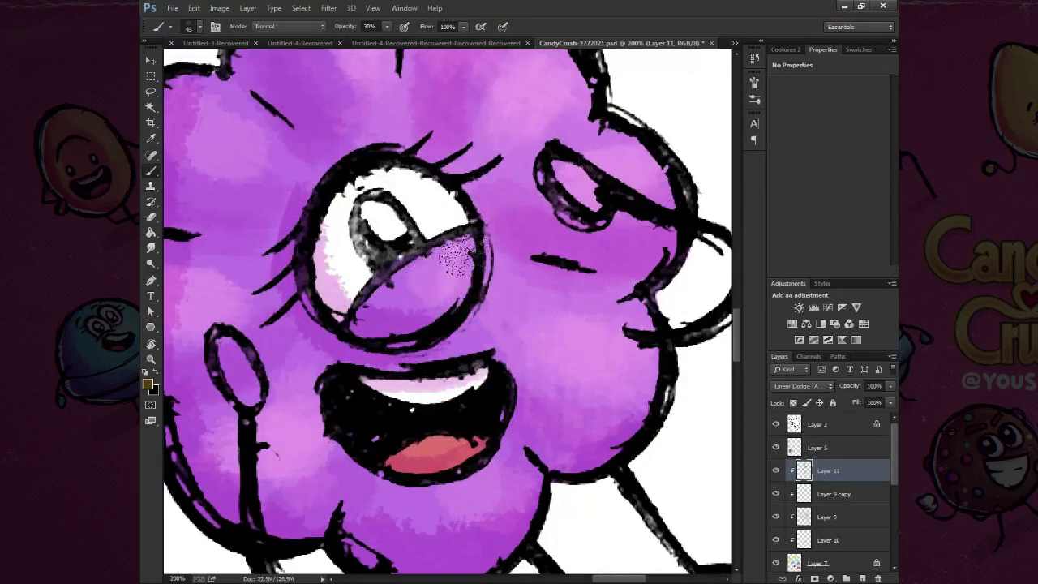
mouse_move(524, 453)
left_mouse_down()
mouse_move(516, 266)
mouse_move(616, 568)
left_mouse_up()
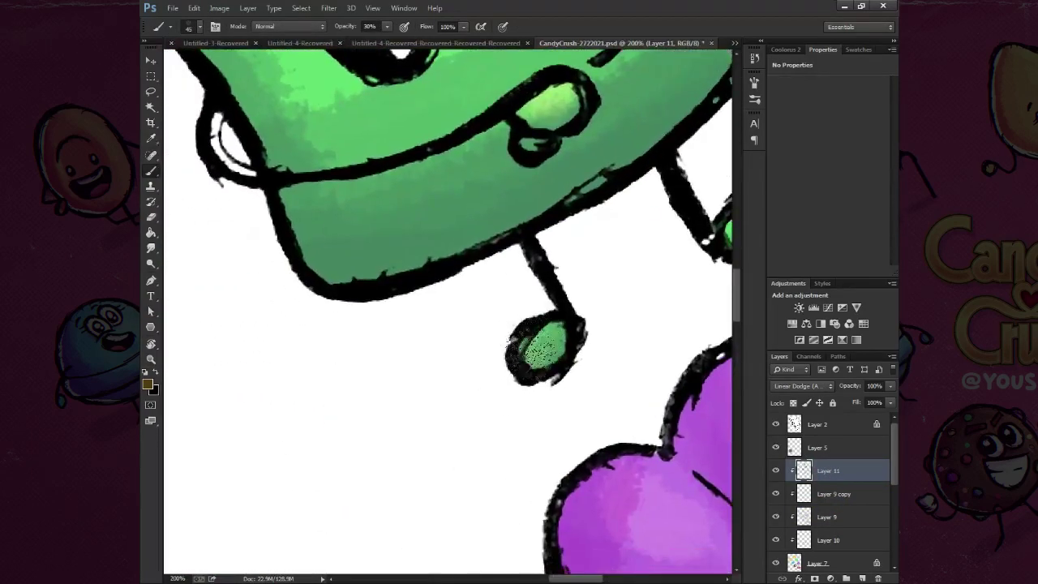
left_click_drag(567, 243, 645, 288)
key("ctrl+minus")
Step: Lasso the orange candy on Layer 7, shift its hue to -6, and deselect
key("ctrl+0")
key("v")
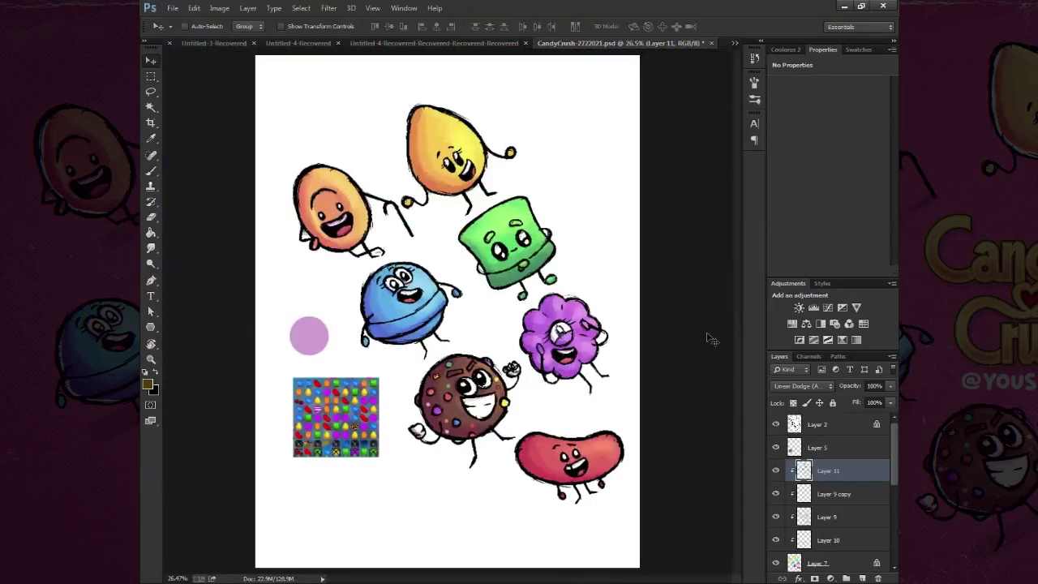
left_click(818, 563)
key("l")
left_click_drag(371, 190, 284, 176)
key("ctrl+u")
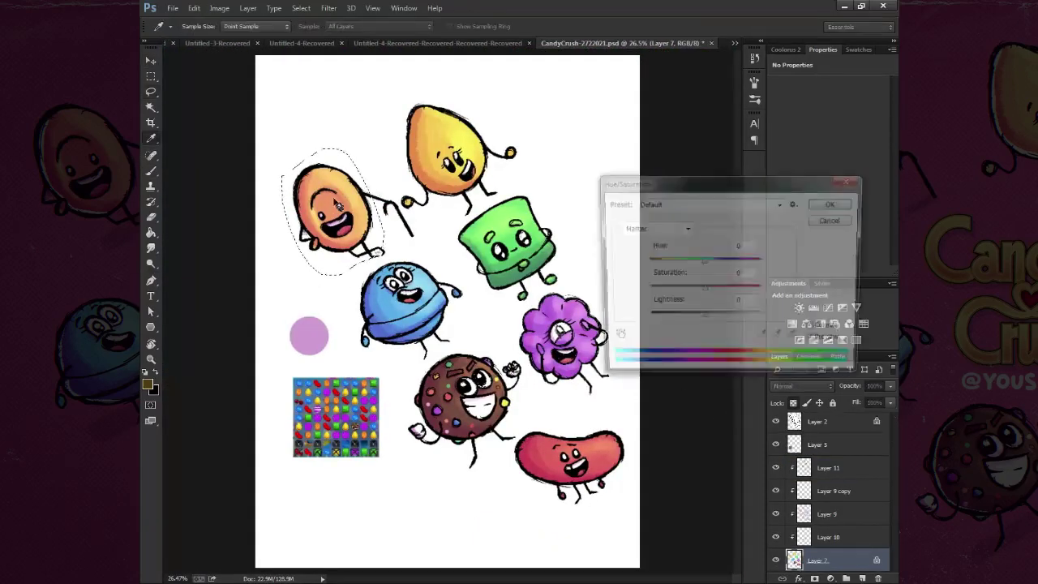
mouse_move(703, 288)
left_mouse_down()
mouse_move(690, 289)
mouse_move(702, 269)
left_mouse_up()
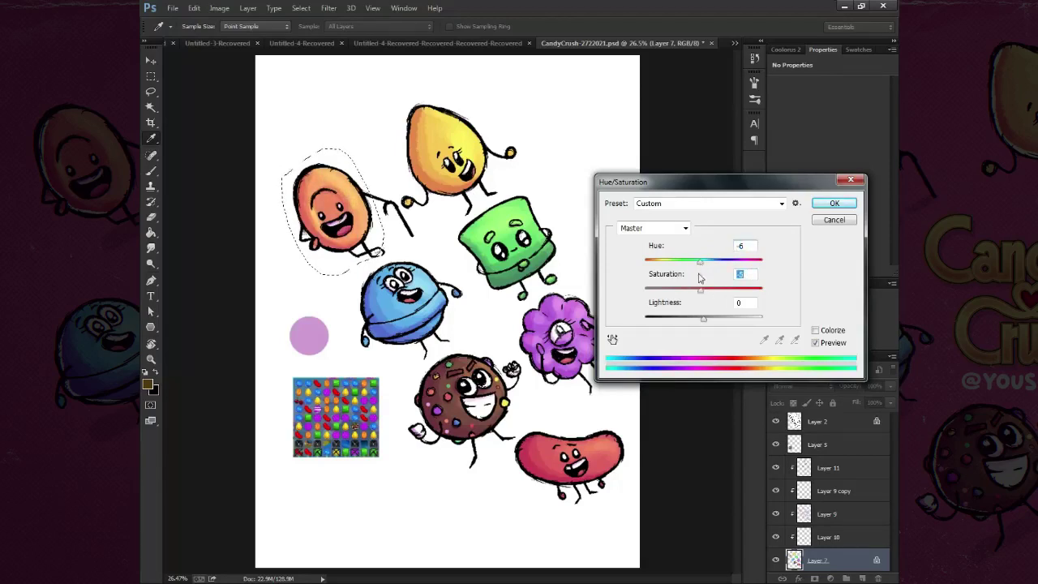
key("Return")
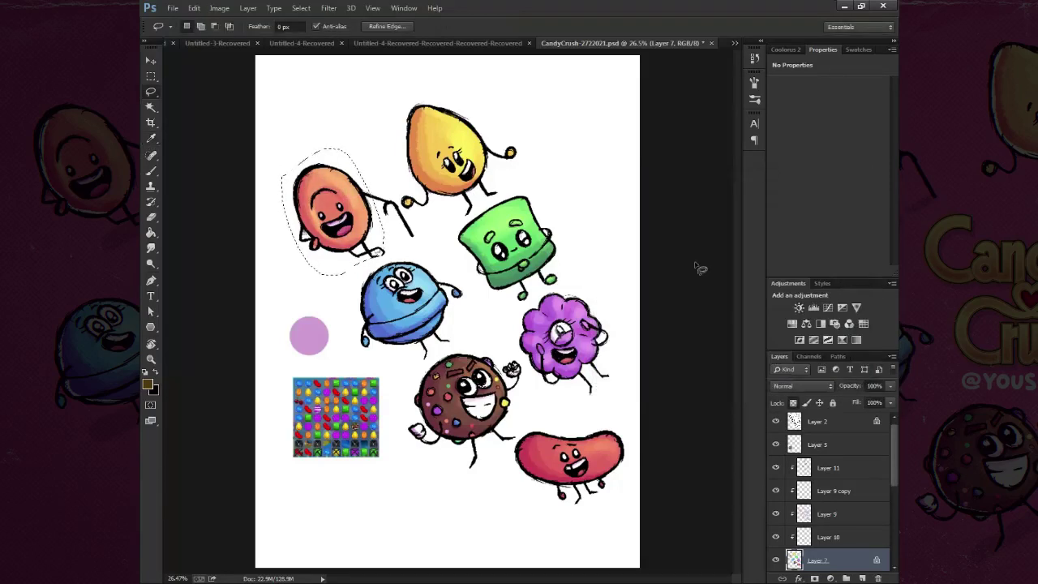
key("ctrl+d")
left_click(777, 560, "alt")
left_click(777, 560, "alt")
Step: On Layer 9 copy, sample the pink circle as the foreground paint colour
left_click(835, 490)
key("Return")
key("b")
scroll(443, 420, "up", 2)
left_click(253, 314, "alt")
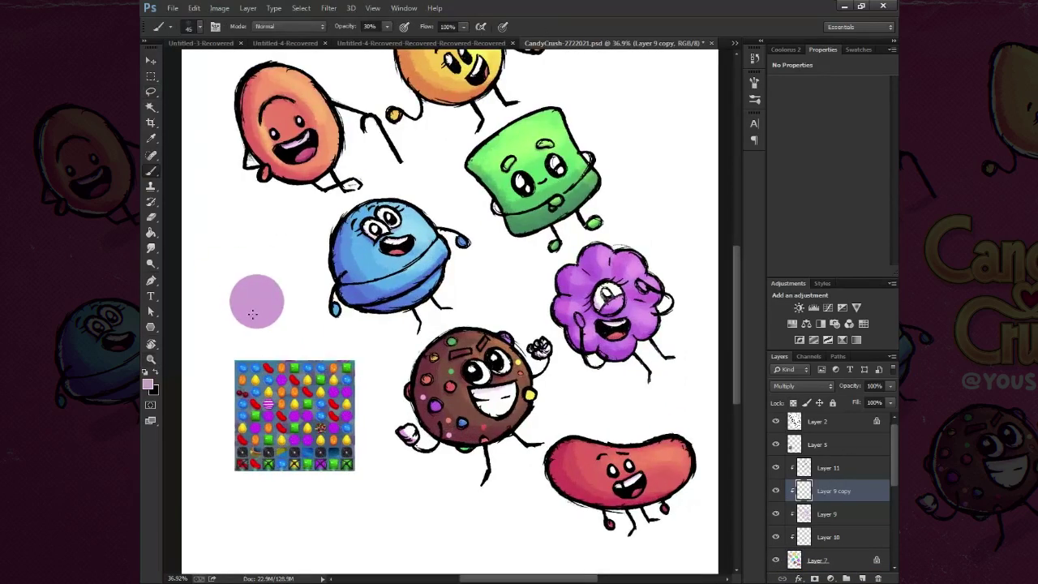
left_click(148, 384)
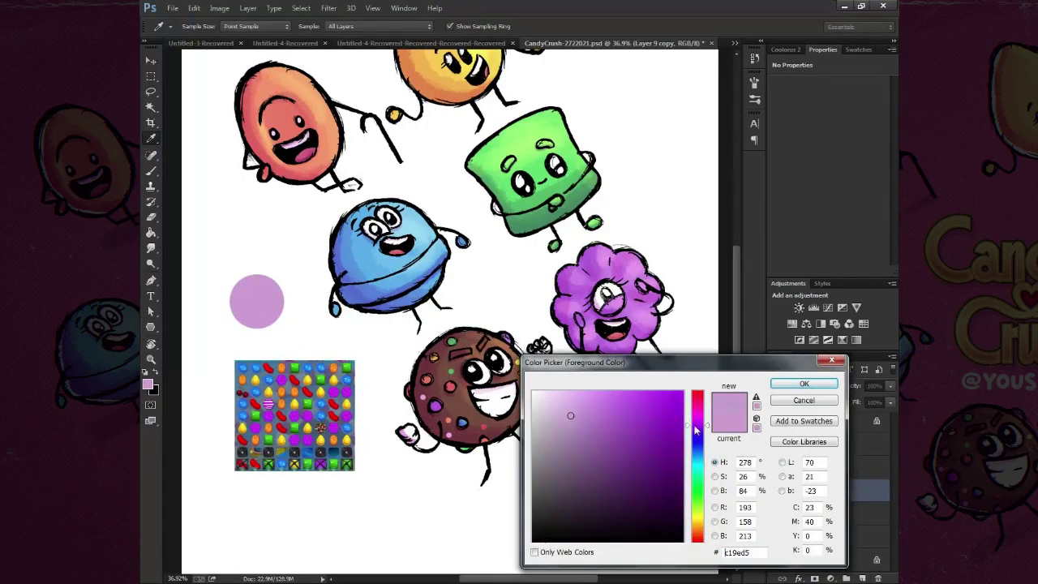
left_click(816, 388)
scroll(439, 416, "up", 4)
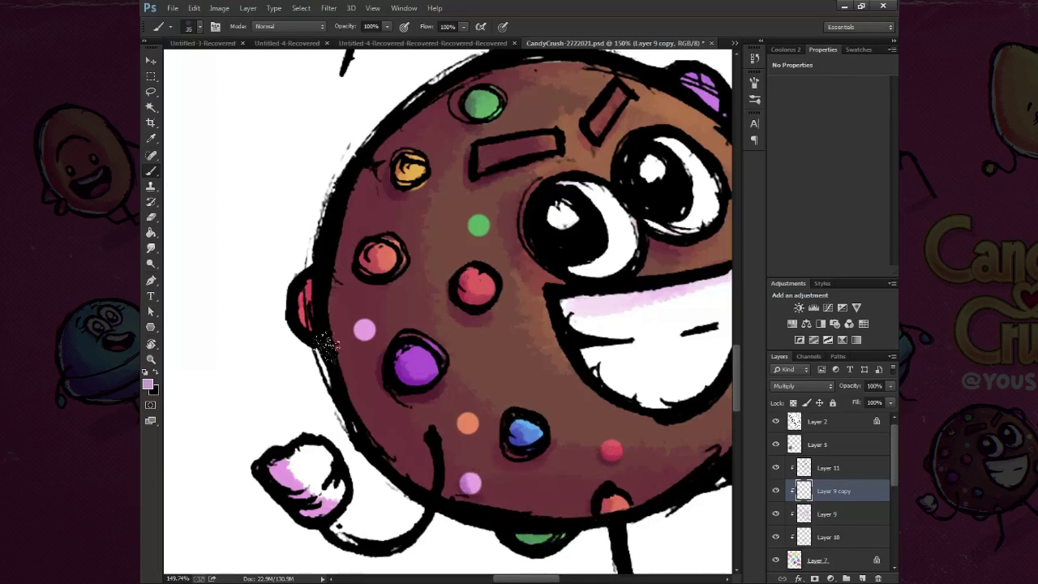
left_click(147, 384)
left_click(800, 387)
Step: Deepen the blue candy's lower-left body and middle with a 60% opacity brush, sizes 90–200
left_click_drag(627, 182, 509, 189)
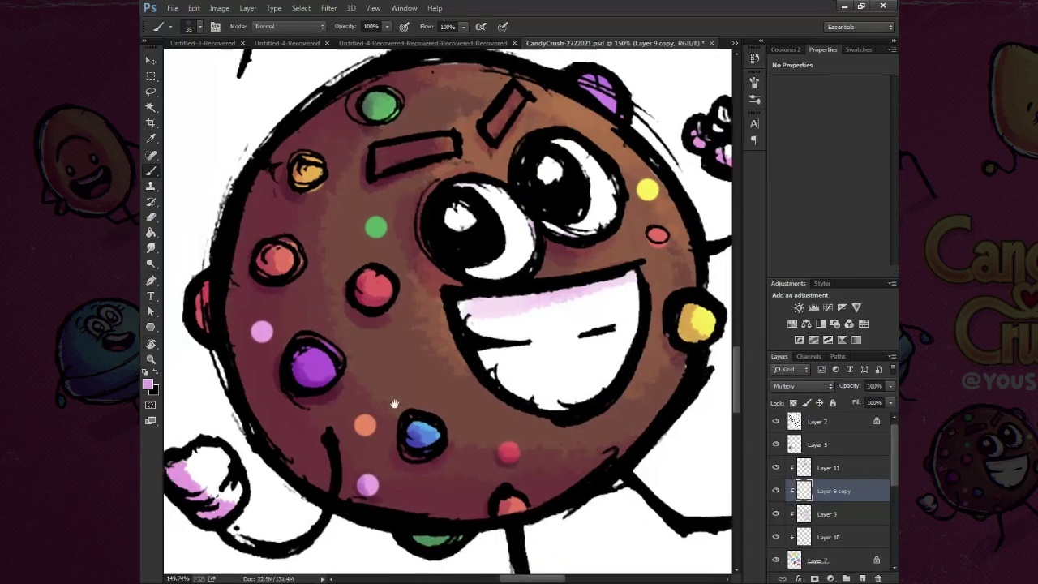
left_click_drag(655, 334, 290, 269)
key("bracketright")
key("bracketright")
key("bracketright")
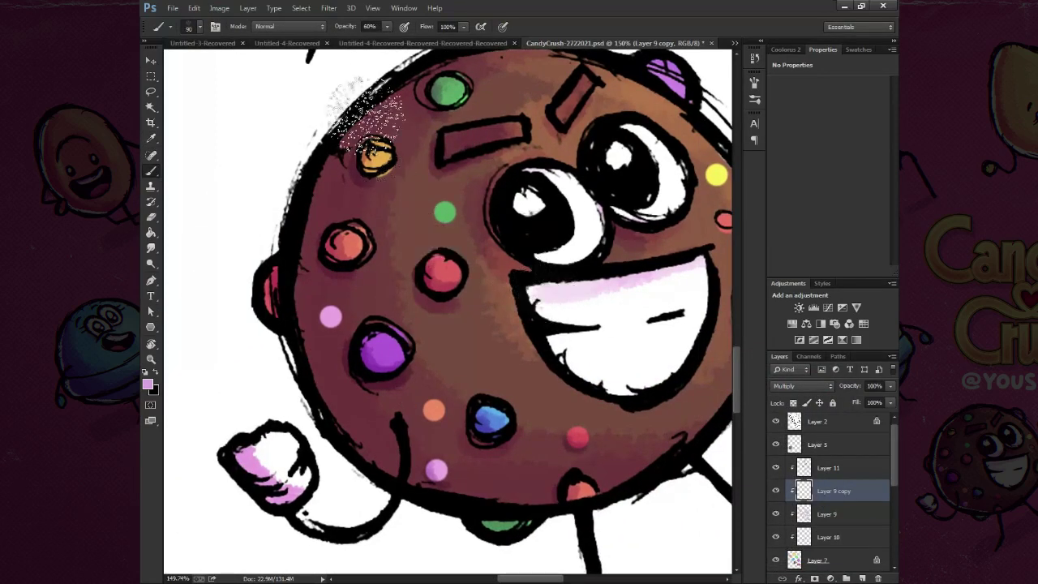
key("6")
key("ctrl+0")
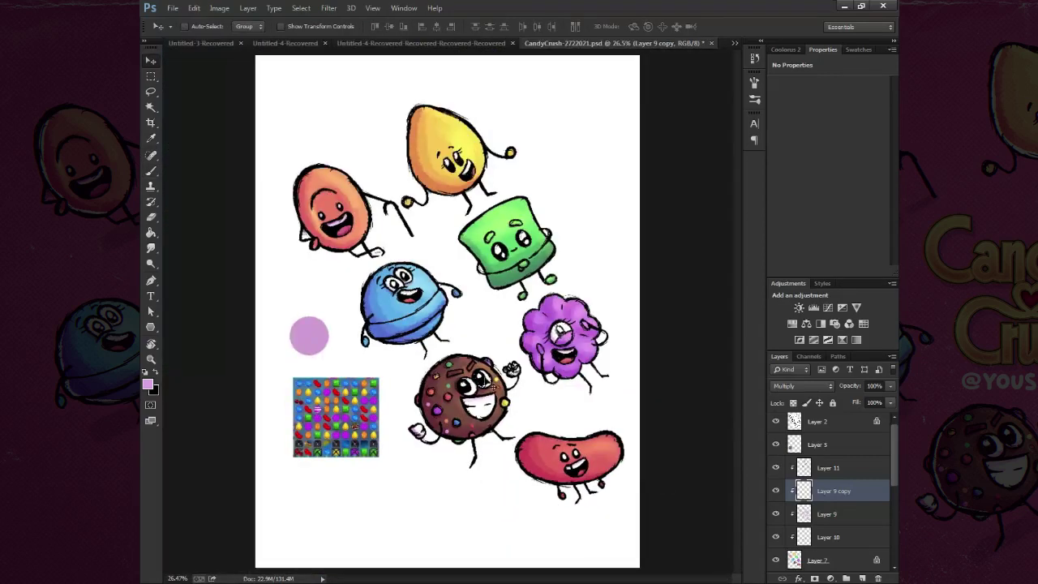
scroll(376, 306, "up", 3)
left_click_drag(353, 288, 348, 417)
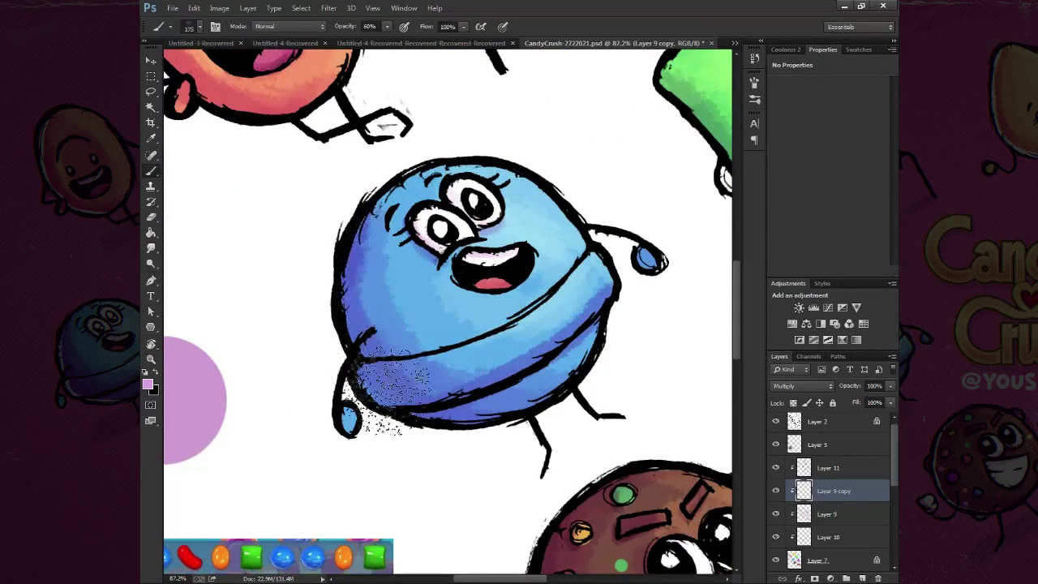
key("bracketright")
key("bracketright")
key("bracketright")
mouse_move(416, 438)
left_mouse_down()
mouse_move(591, 394)
mouse_move(336, 232)
mouse_move(626, 232)
mouse_move(705, 442)
left_mouse_up()
Step: Darken the green candy's left cheek and lower edges with a size-45 brush at 70%
left_click_drag(459, 288, 324, 571)
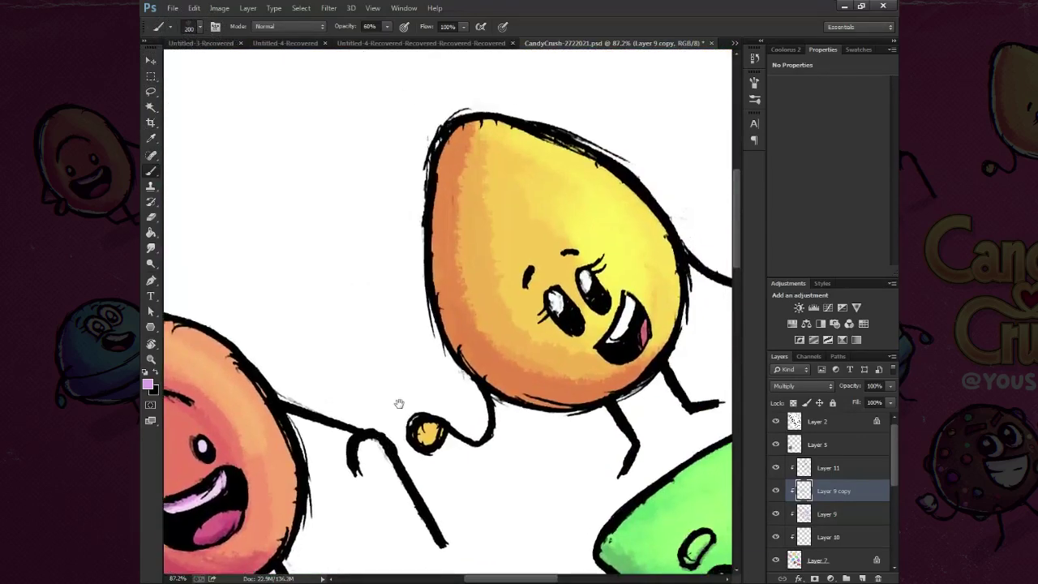
key("bracketleft")
key("bracketleft")
key("bracketleft")
scroll(607, 435, "down", 2)
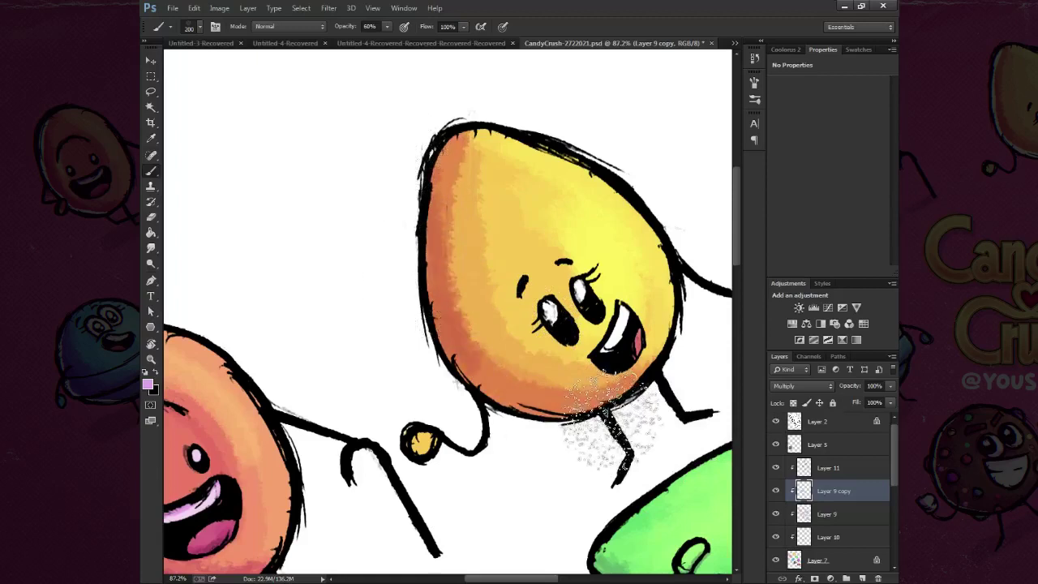
left_click_drag(607, 435, 487, 243)
scroll(469, 340, "up", 4)
left_click_drag(470, 340, 442, 369)
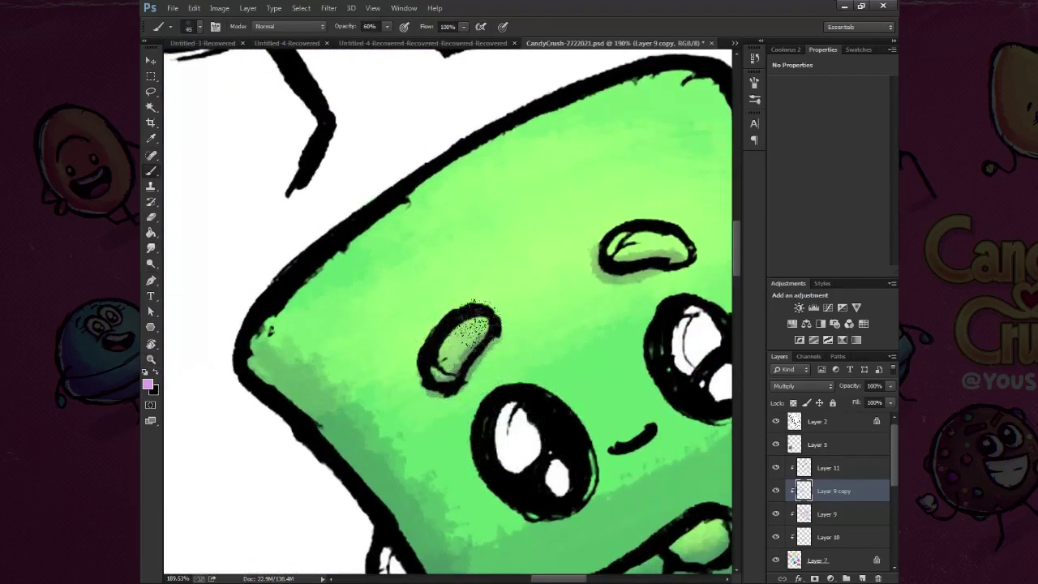
left_click_drag(649, 243, 637, 274)
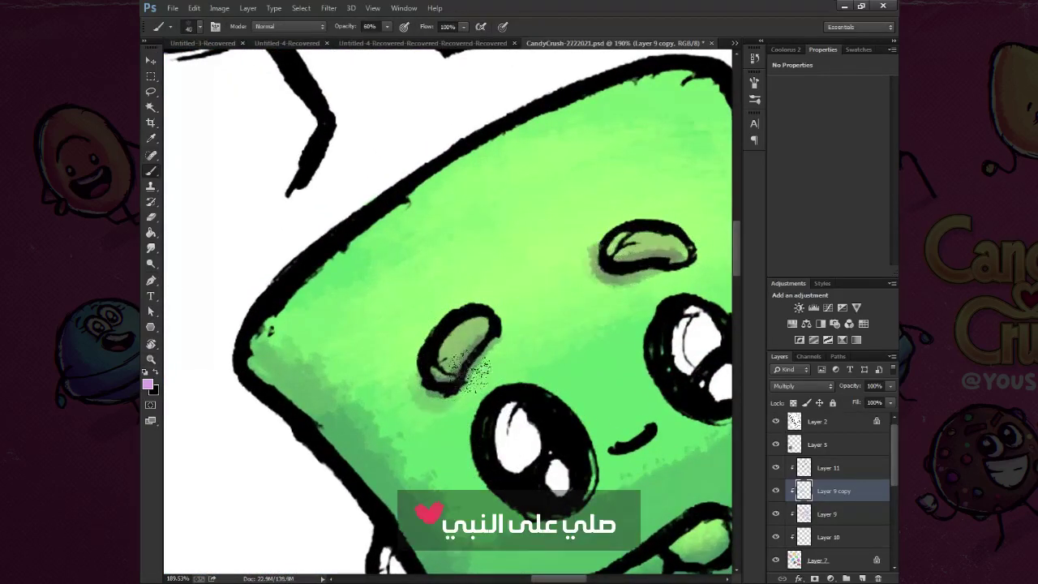
left_click_drag(656, 548, 536, 361)
key("7")
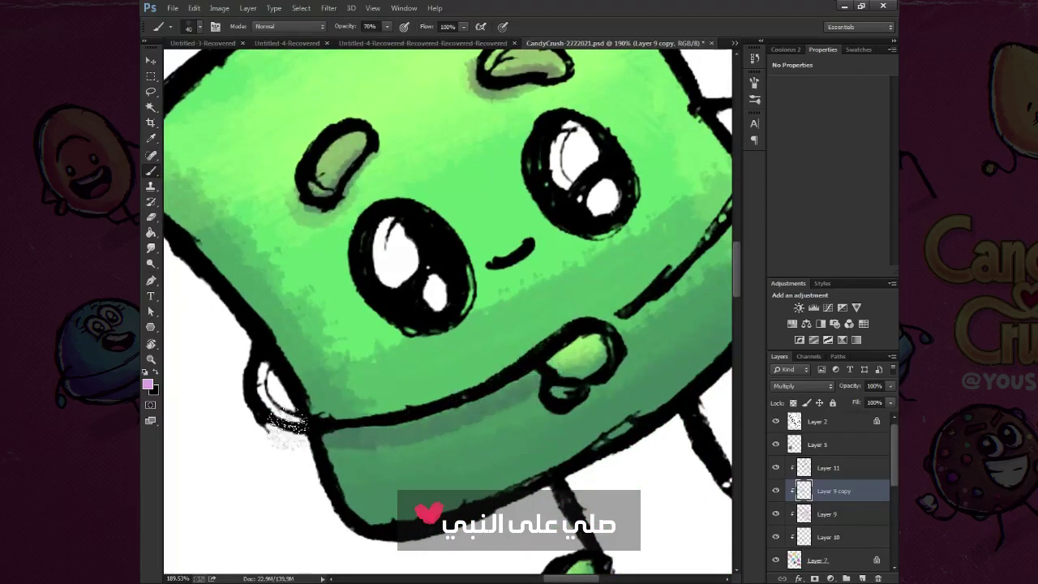
left_click_drag(482, 401, 390, 458)
left_click_drag(568, 373, 673, 252)
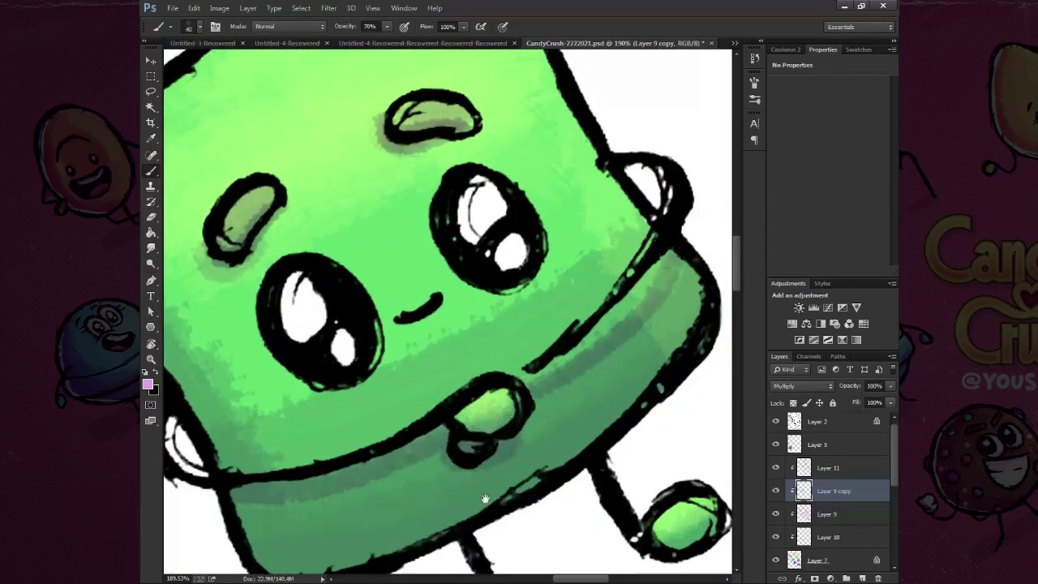
Step: Tint the cookie's upper and lower teeth pink with a size-50 brush
mouse_move(463, 446)
left_mouse_down()
mouse_move(444, 387)
mouse_move(498, 255)
left_mouse_up()
key("bracketright")
left_click_drag(631, 430, 594, 319)
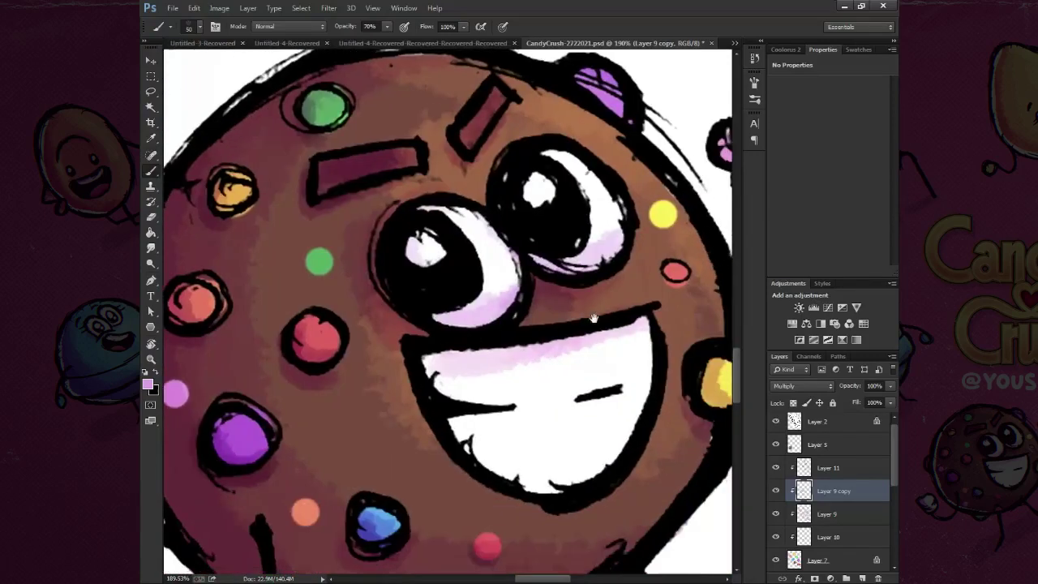
left_click_drag(418, 369, 522, 398)
left_click_drag(454, 422, 528, 487)
key("bracketright")
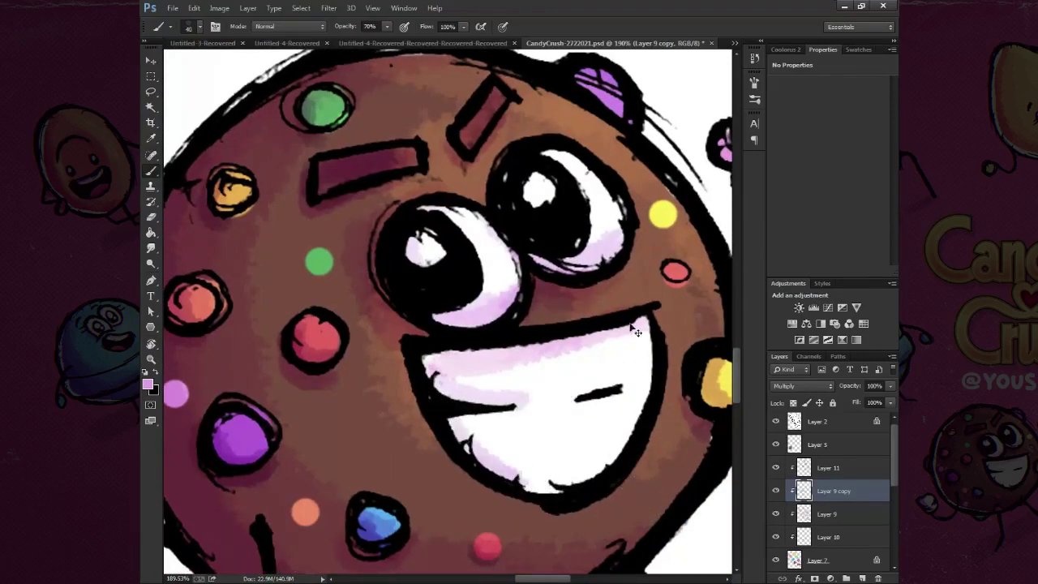
mouse_move(637, 332)
left_mouse_down()
mouse_move(533, 257)
mouse_move(608, 477)
left_mouse_up()
key("bracketright")
key("bracketright")
key("bracketright")
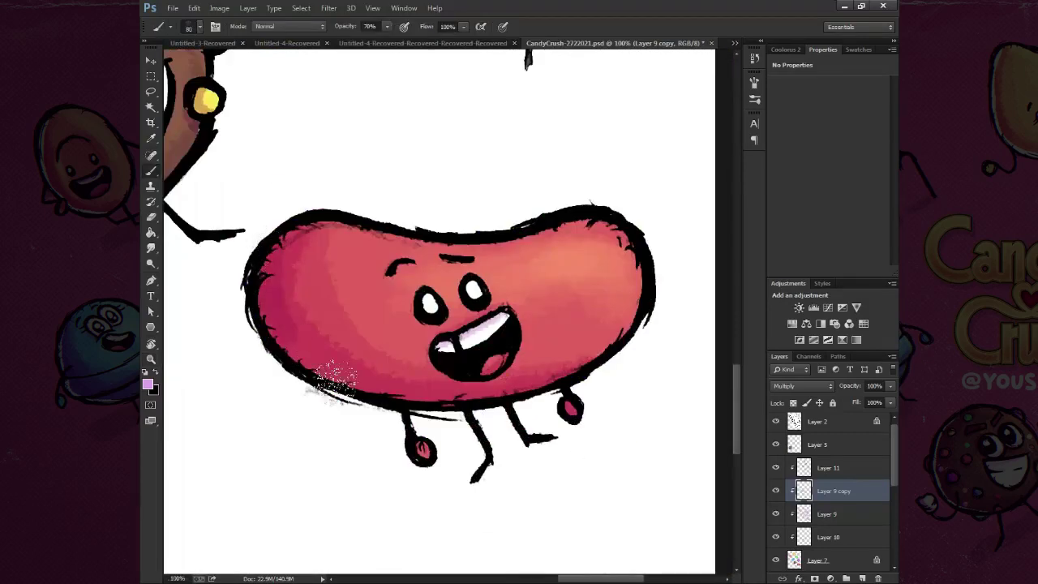
Step: On a new layer, paint a 100% opacity white highlight inside the red bean's left edge
left_click(864, 577)
key("x")
scroll(251, 288, "up", 3)
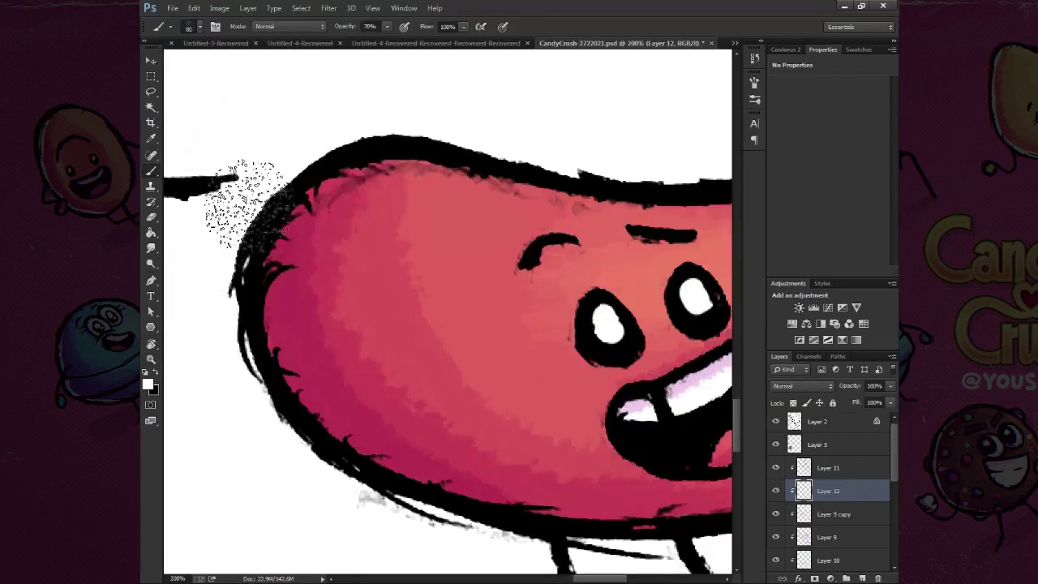
key("0")
mouse_move(260, 211)
left_mouse_down()
mouse_move(284, 243)
mouse_move(324, 454)
mouse_move(533, 498)
left_mouse_up()
key("ctrl+z")
left_click_drag(268, 276, 312, 414)
Step: Paint white rim highlights on the cookie's lower-left edge and the blue candy's left edge
key("z")
left_click(312, 413, "alt")
scroll(365, 317, "down", 10)
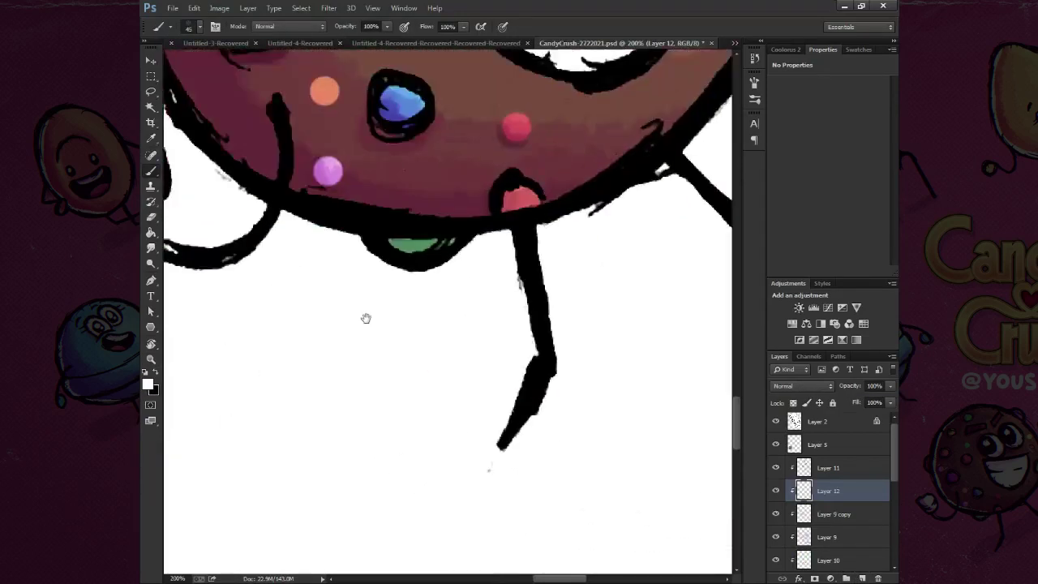
scroll(365, 317, "up", 5)
left_click_drag(426, 207, 454, 207)
key("b")
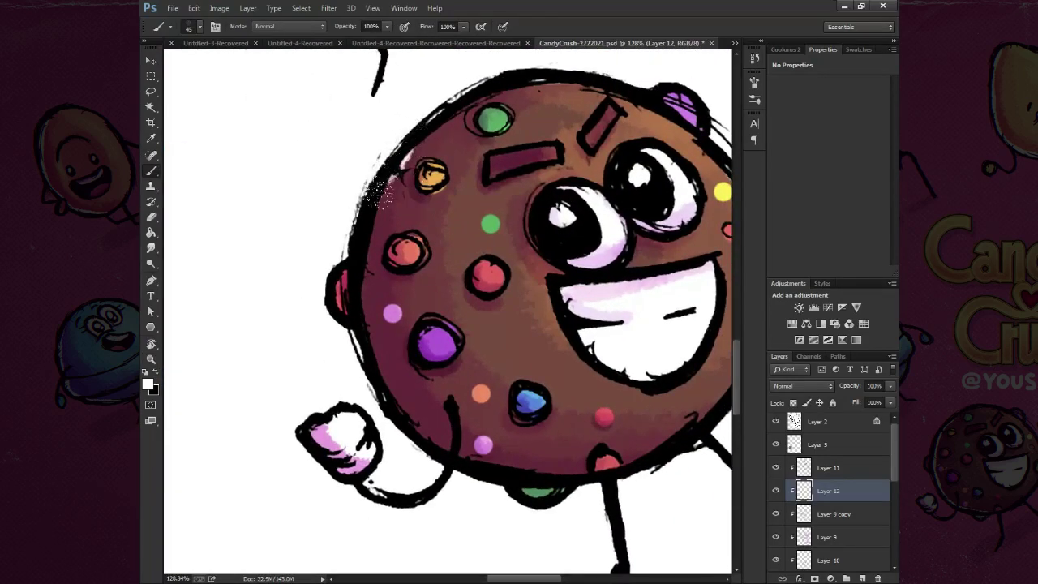
mouse_move(357, 312)
left_mouse_down()
mouse_move(393, 386)
mouse_move(454, 460)
left_mouse_up()
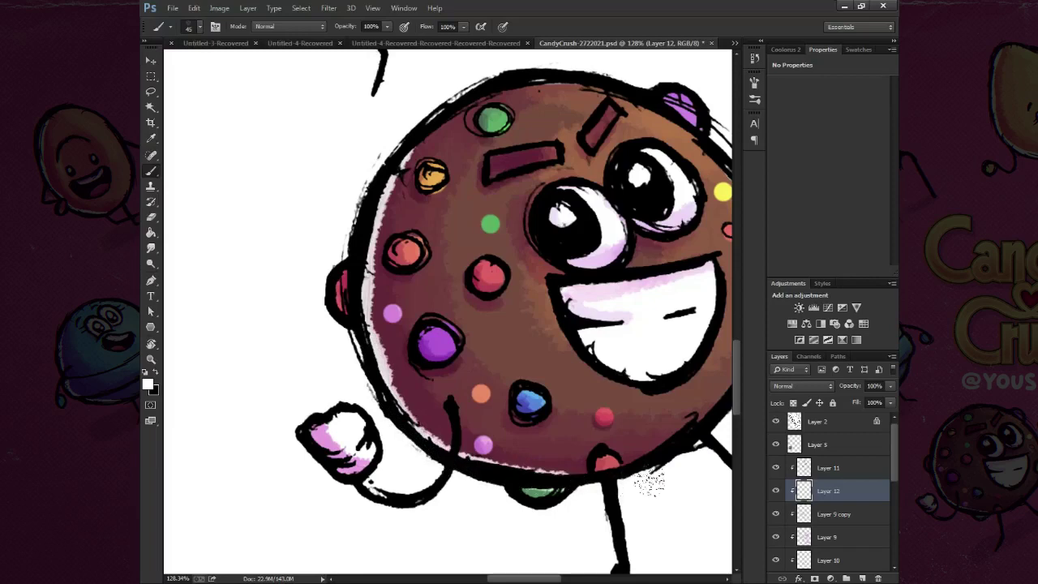
left_click_drag(405, 122, 470, 259)
left_click_drag(381, 57, 480, 211)
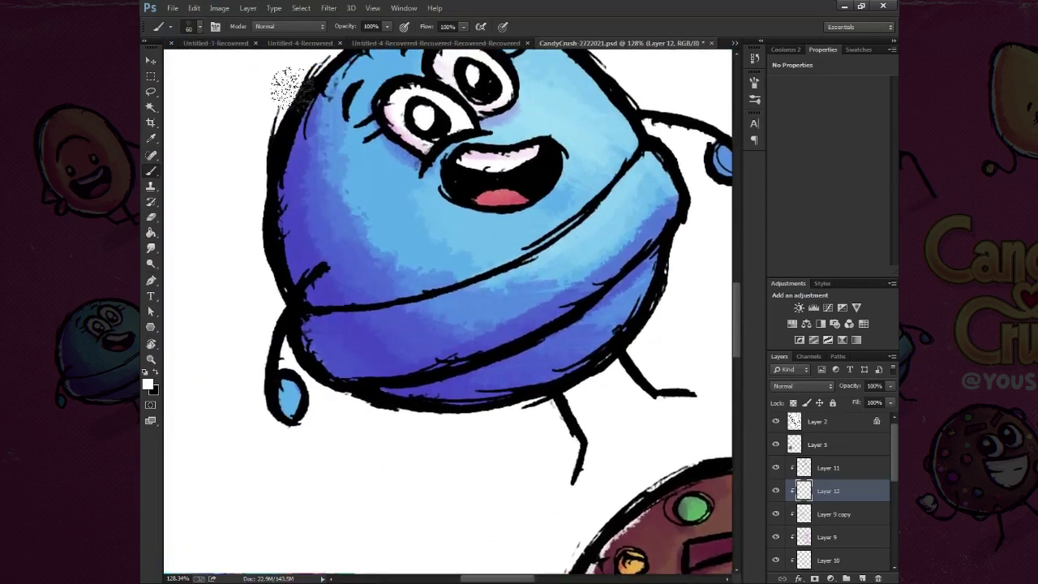
mouse_move(287, 85)
left_mouse_down()
mouse_move(272, 178)
mouse_move(283, 296)
mouse_move(307, 320)
left_mouse_up()
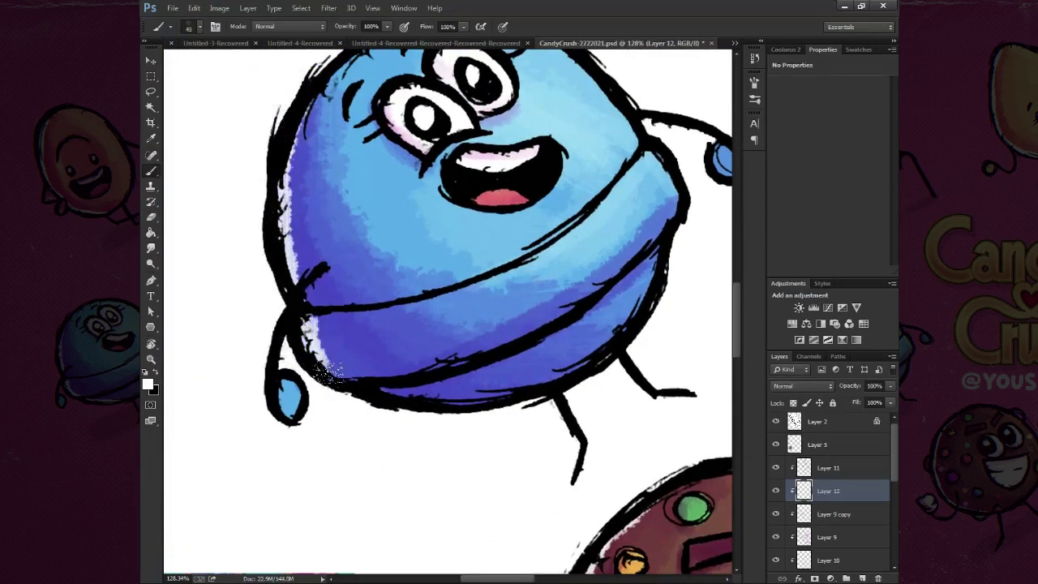
Step: Add white rim highlights along the orange candy's lower edge and the yellow candy's left edge
left_click_drag(454, 121, 507, 357)
left_click_drag(389, 106, 620, 349)
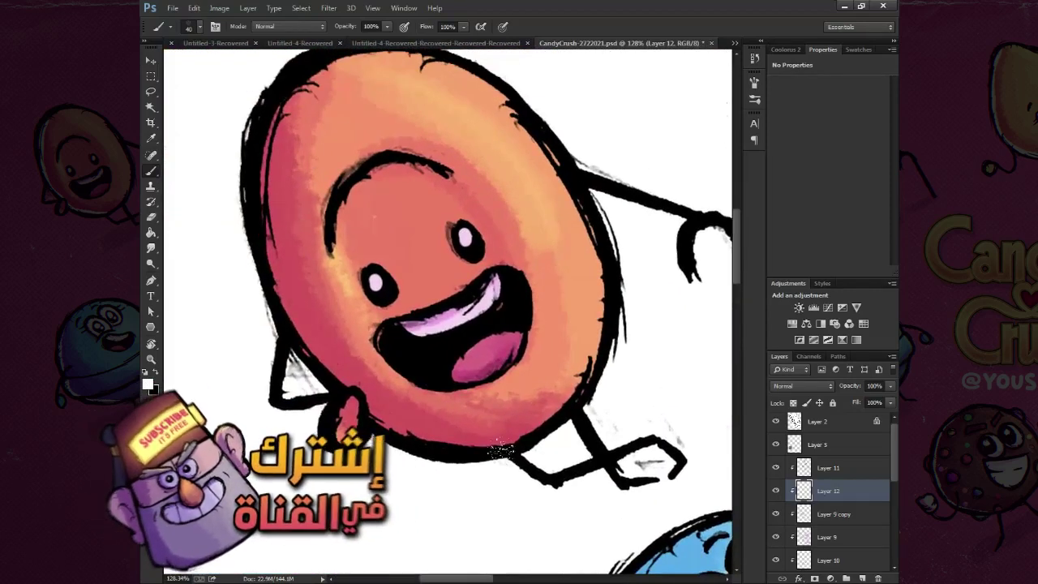
left_click_drag(276, 284, 332, 398)
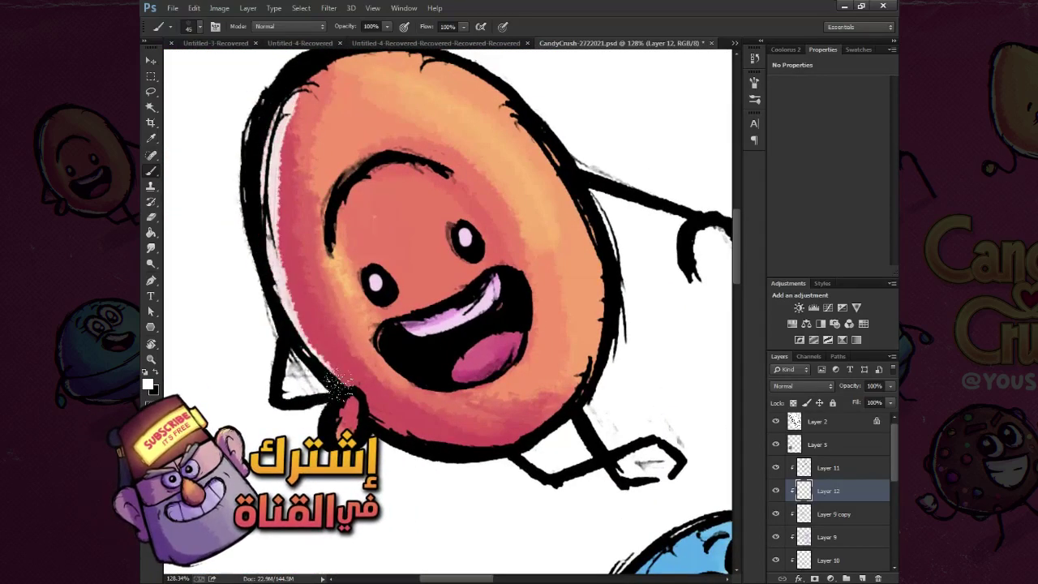
left_click_drag(428, 442, 567, 430)
mouse_move(349, 409)
left_mouse_down()
mouse_move(388, 121)
mouse_move(395, 131)
left_mouse_up()
left_click_drag(395, 77, 413, 427)
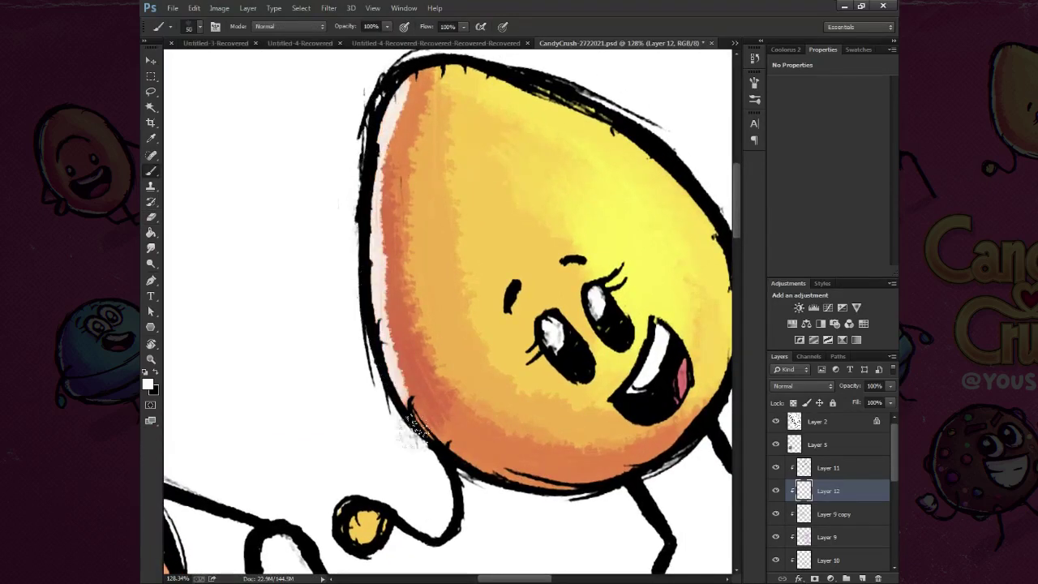
key("ctrl+0")
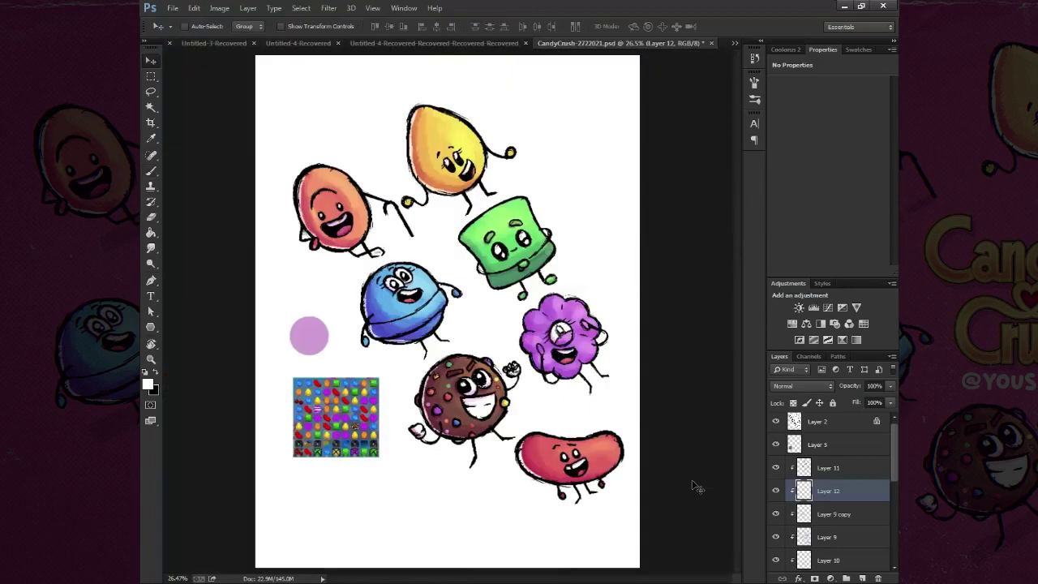